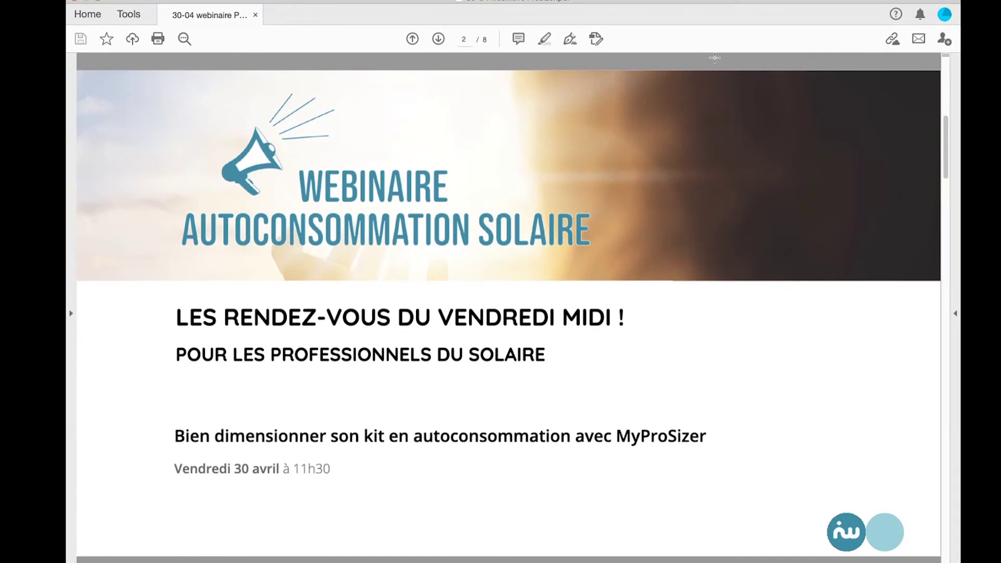
Step: Page through the webinar PDF from slide 2 to the end, examining the company history, R&D, pro services and MyProSizer slides
key("Right")
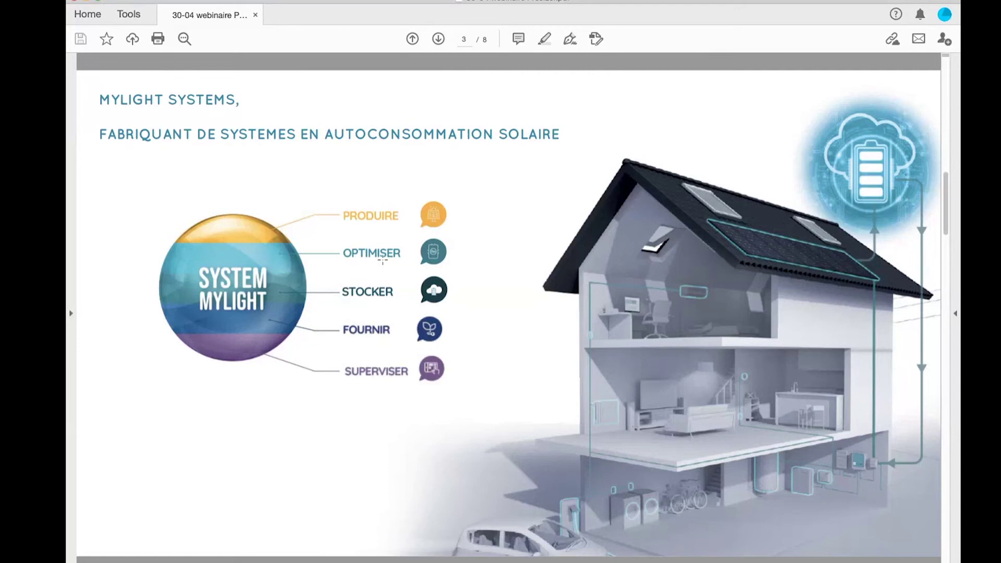
key("Right")
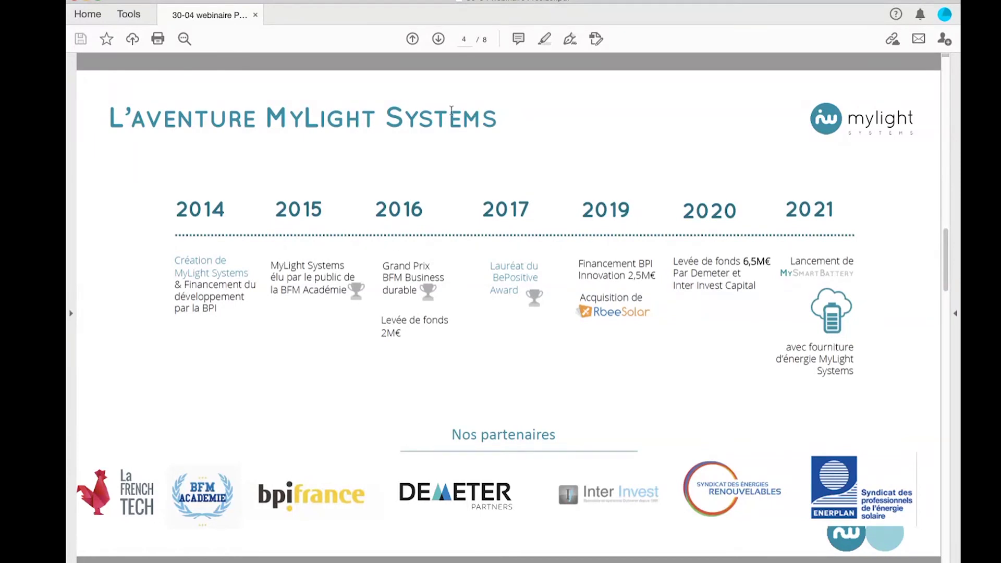
left_click(438, 39)
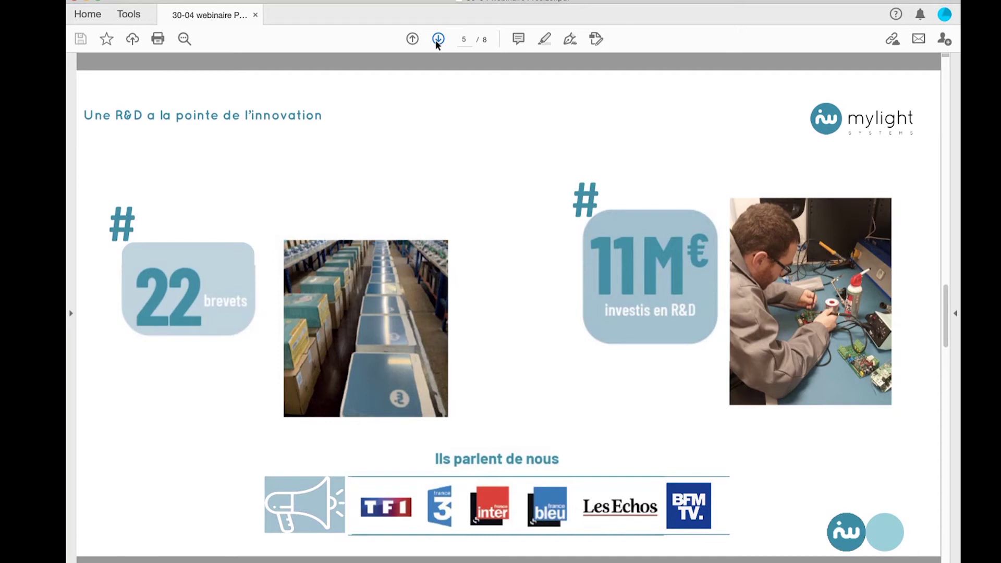
left_click(438, 39)
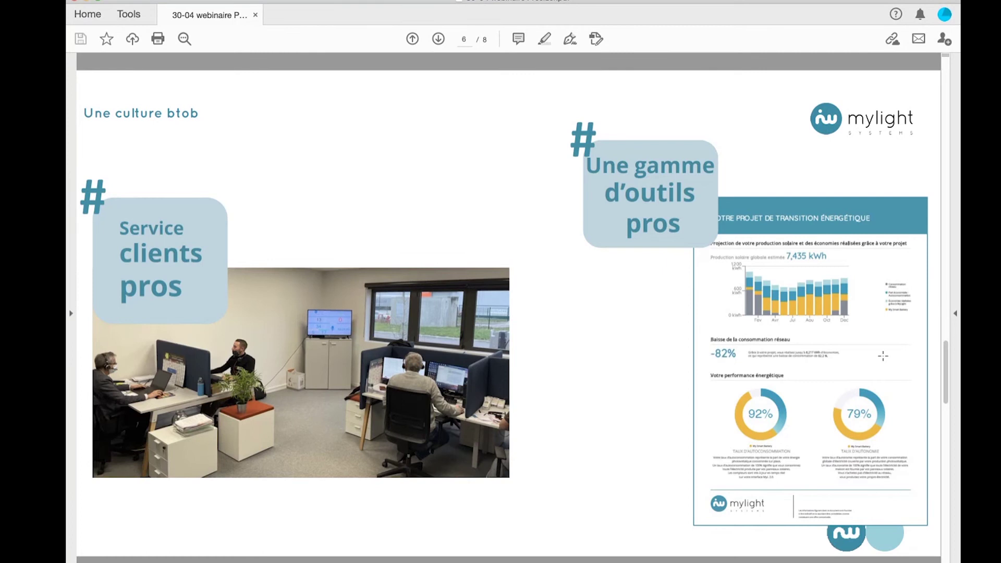
key("Right")
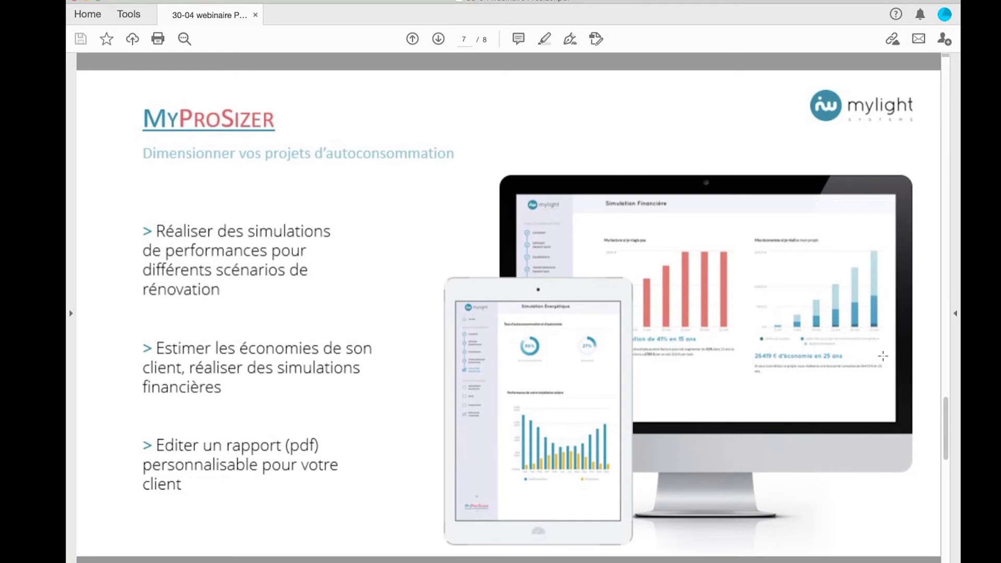
scroll(883, 356, "down", 2)
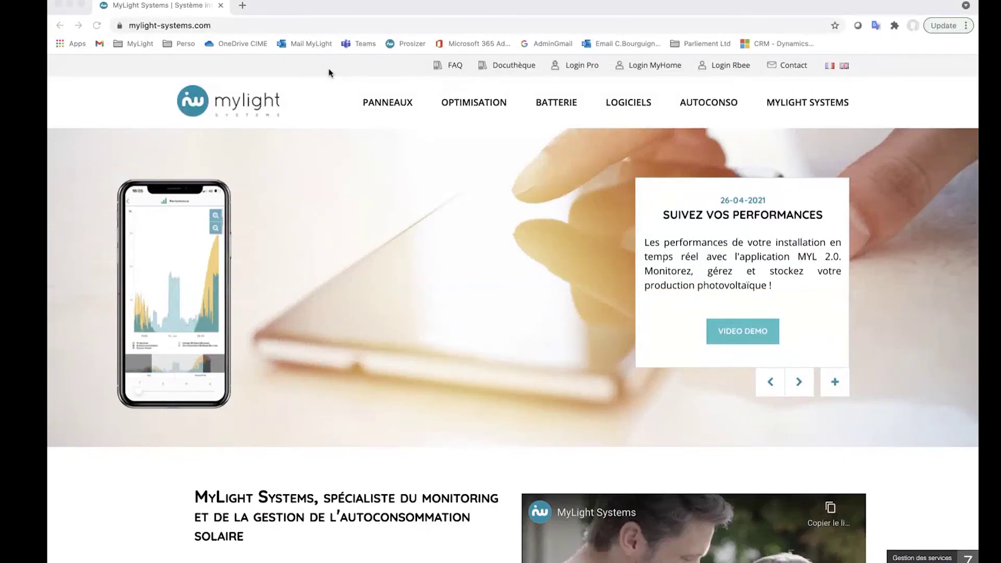
Step: Switch to the MyLight Systems website in the browser, log in to the Pro portal and launch MyProSizer
left_click(580, 65)
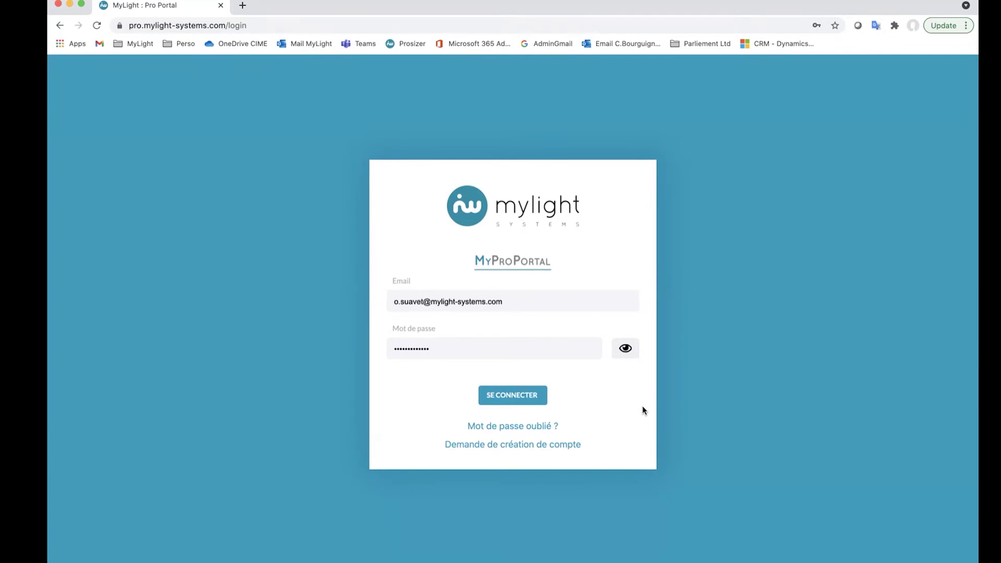
left_click(525, 399)
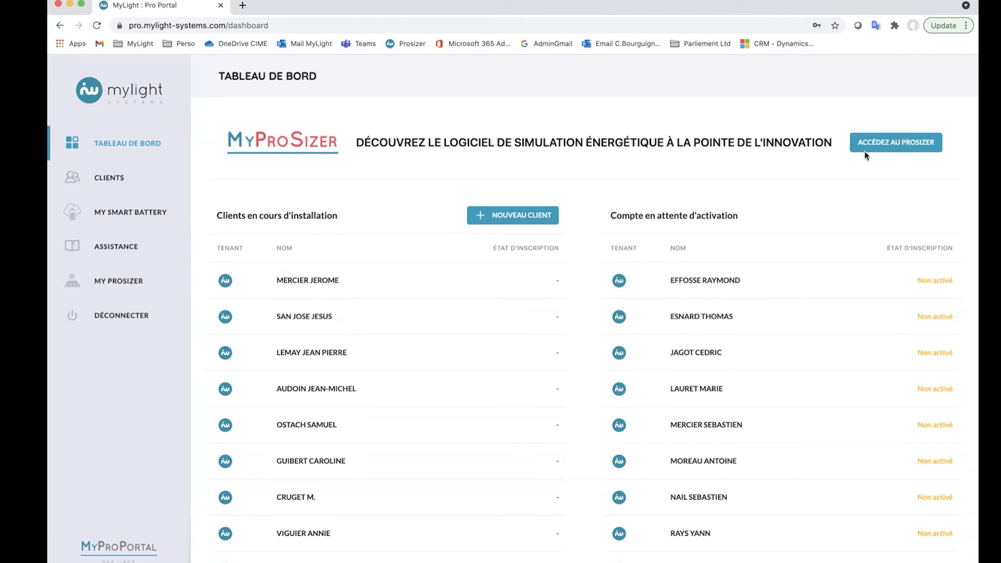
left_click(125, 282)
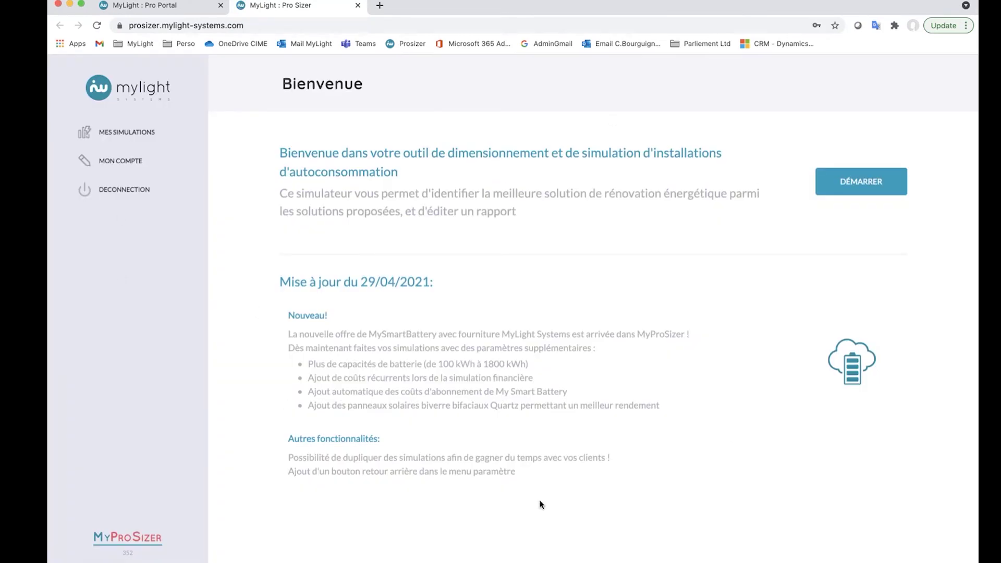
Step: Look over the account page and the duplication options for the Lyon simulation in the simulations list
left_click(114, 133)
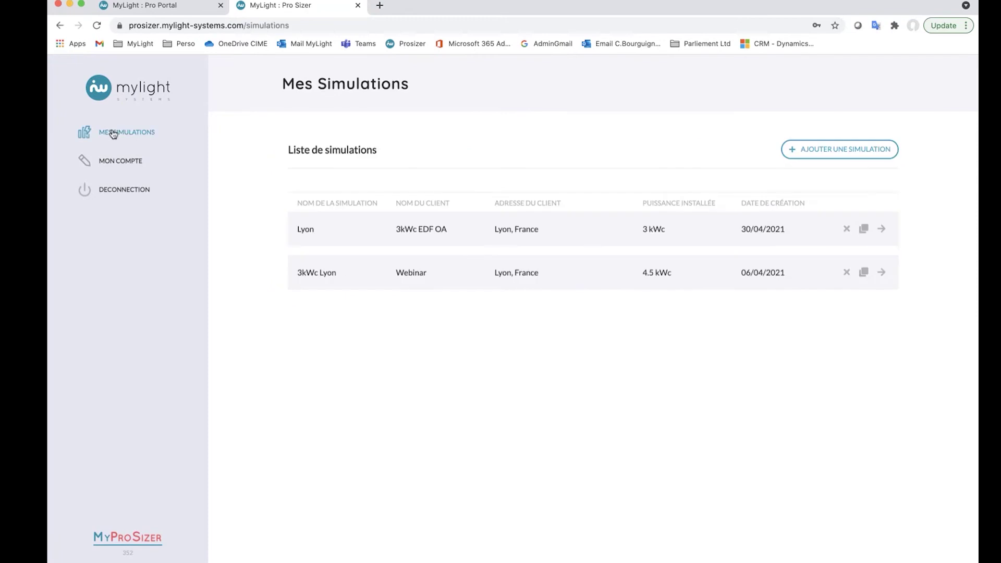
left_click(130, 163)
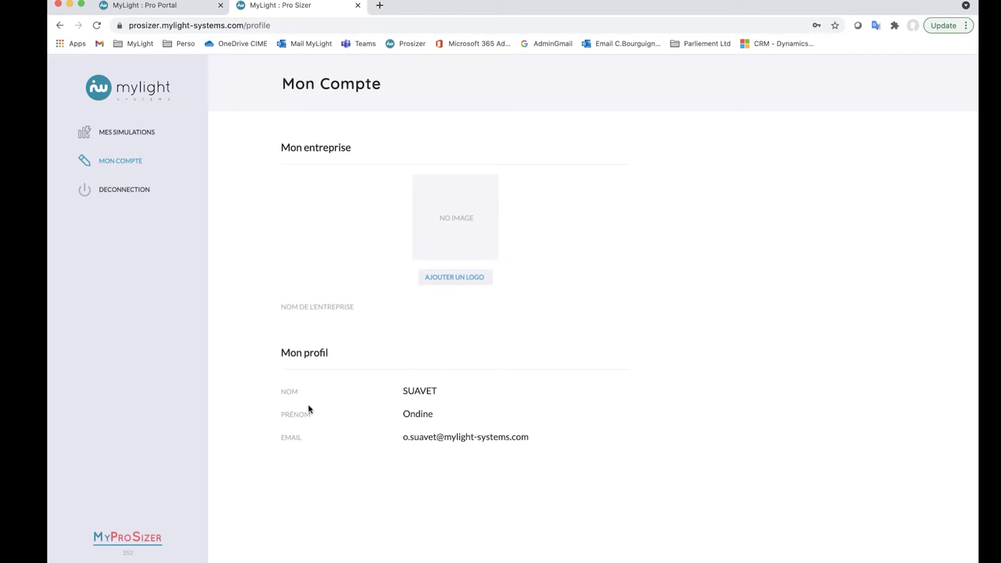
left_click(113, 135)
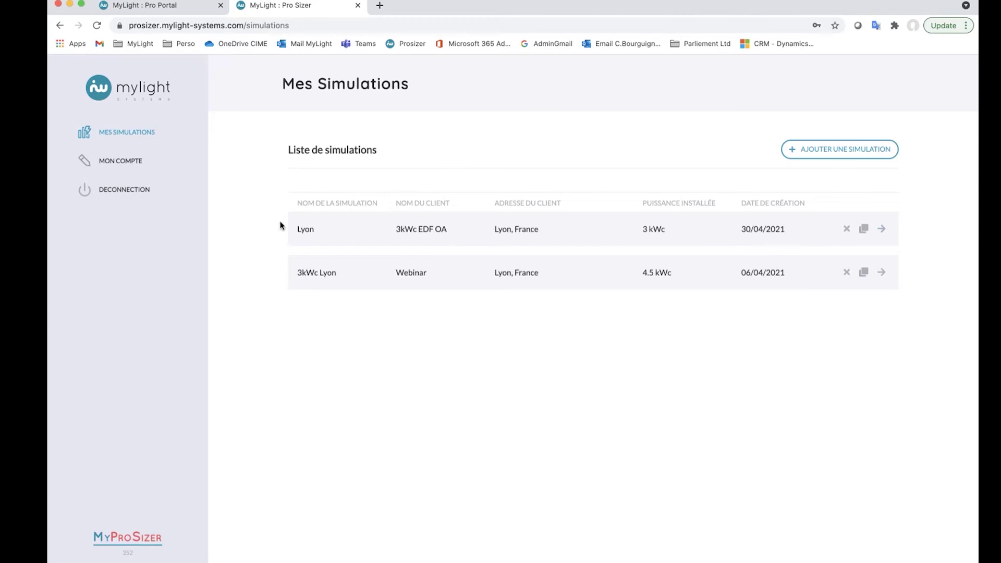
left_click(864, 229)
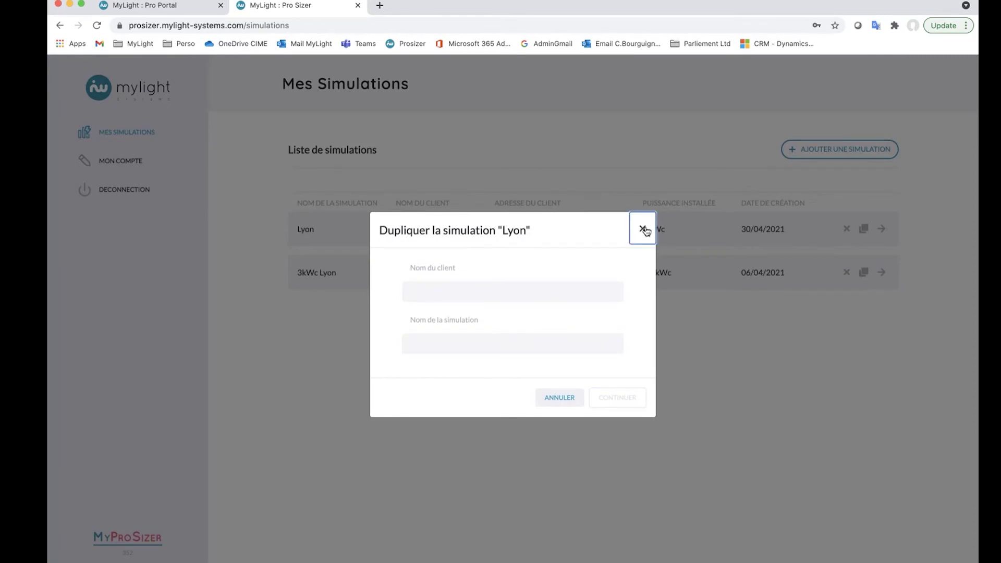
left_click(645, 231)
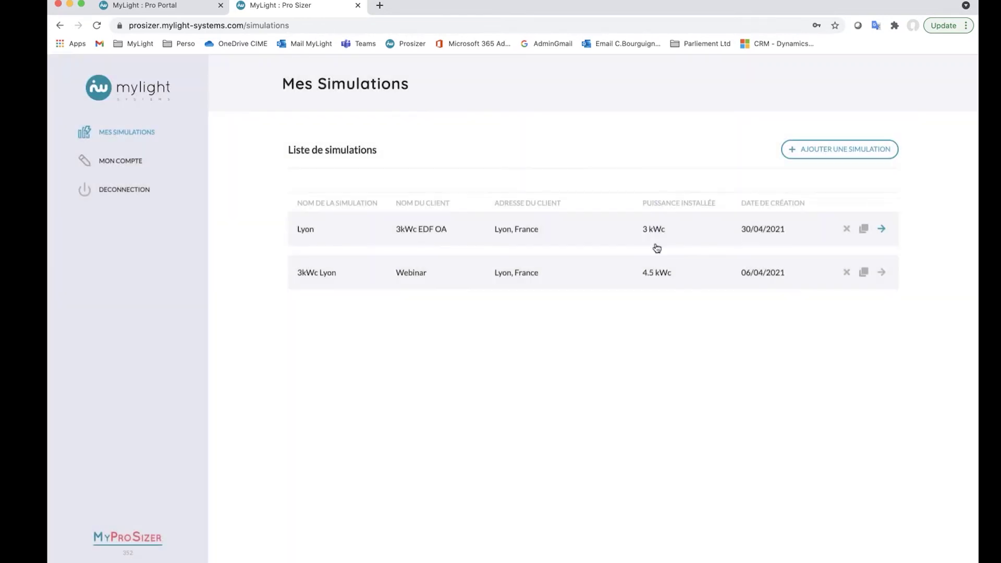
Step: Open the 3kWc EDF OA Lyon simulation and set the weekday presence profile to "Matin, midi et soir", continuing to the energy expenses
left_click(468, 236)
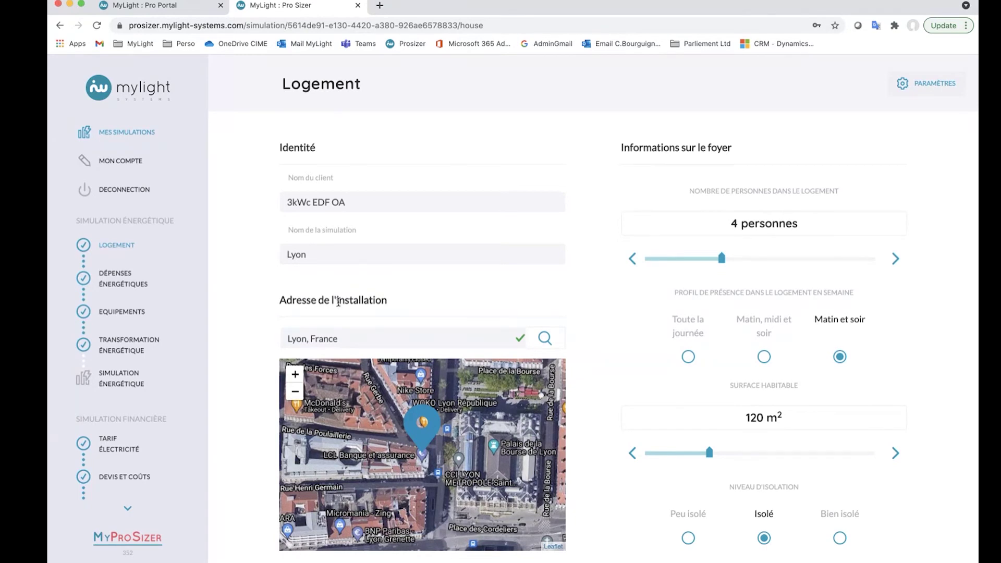
scroll(691, 362, "down", 2)
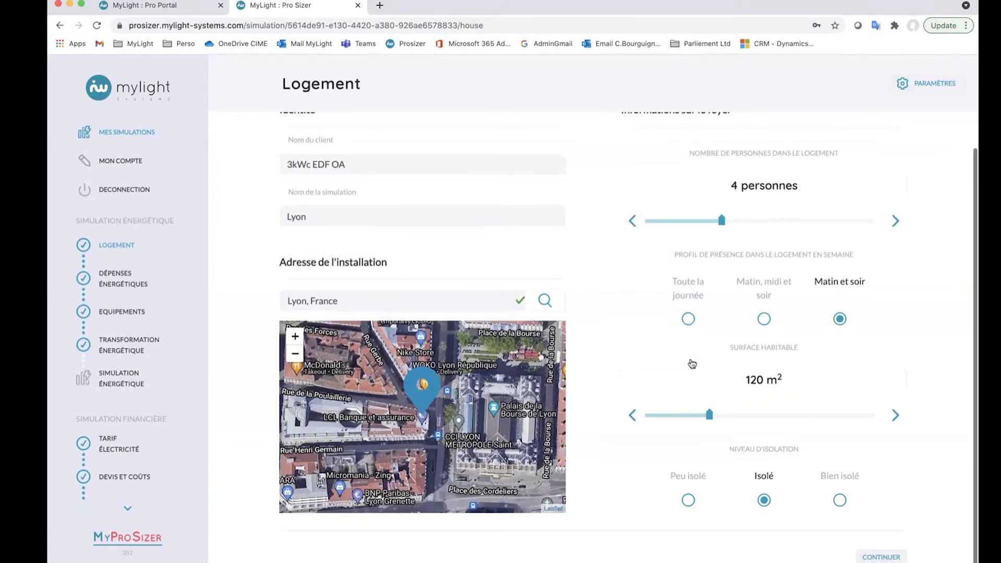
scroll(690, 363, "up", 1)
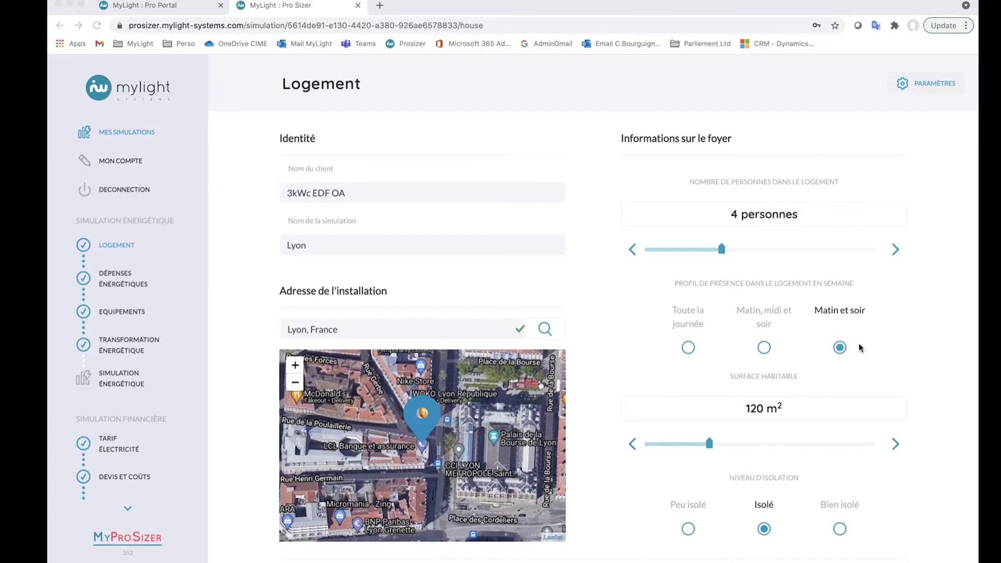
left_click(764, 350)
left_click(764, 349)
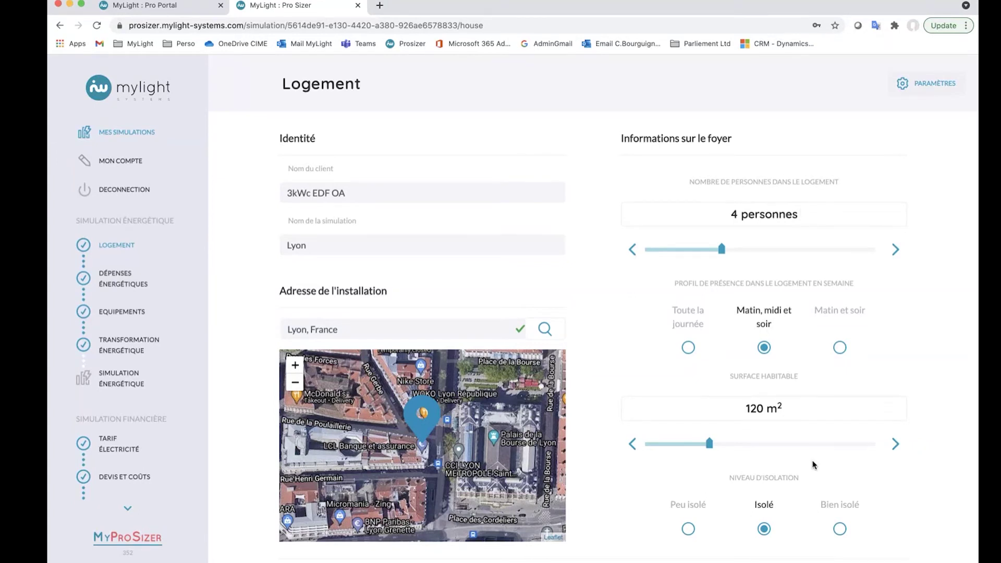
scroll(813, 465, "down", 1)
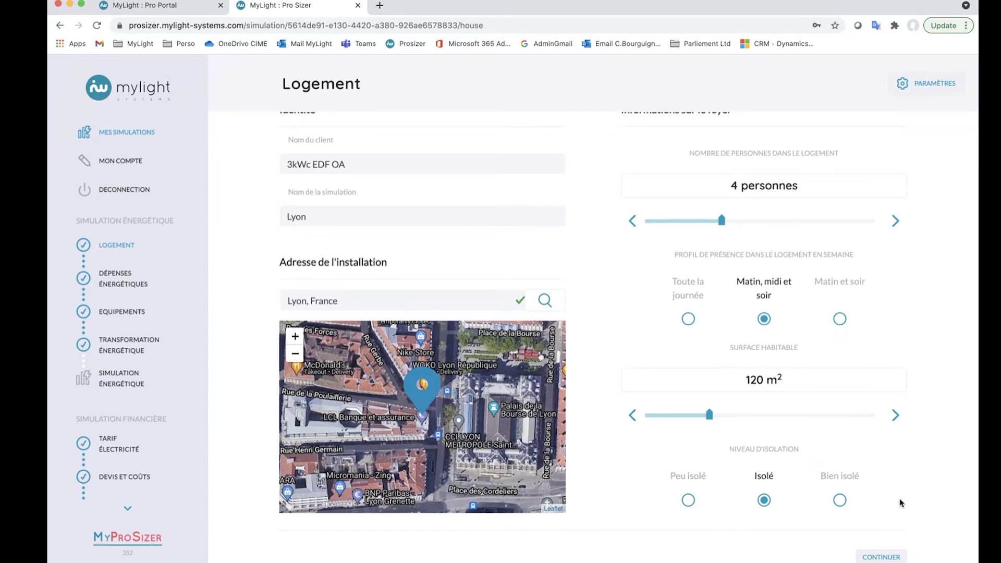
left_click(887, 557)
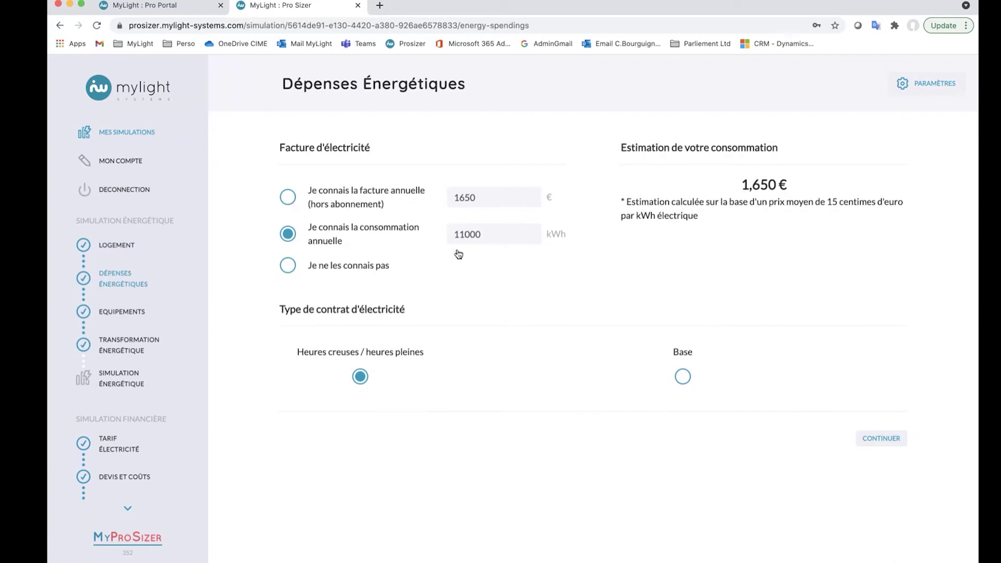
Step: Choose the known annual bill option for the electricity expenses and set the bill to 1550 €
left_click(521, 240)
left_click(478, 202)
left_click(290, 200)
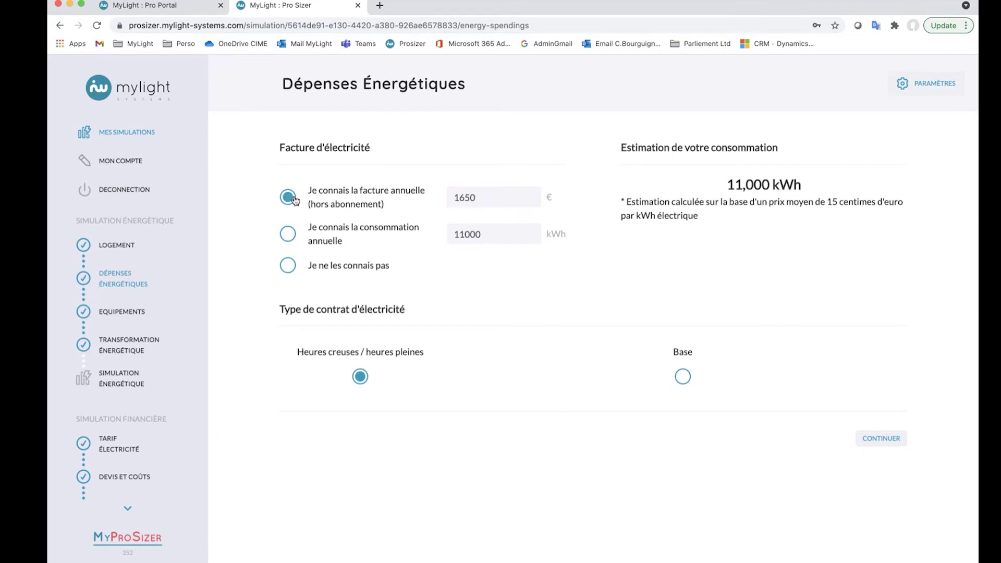
double_click(539, 201)
type("1550")
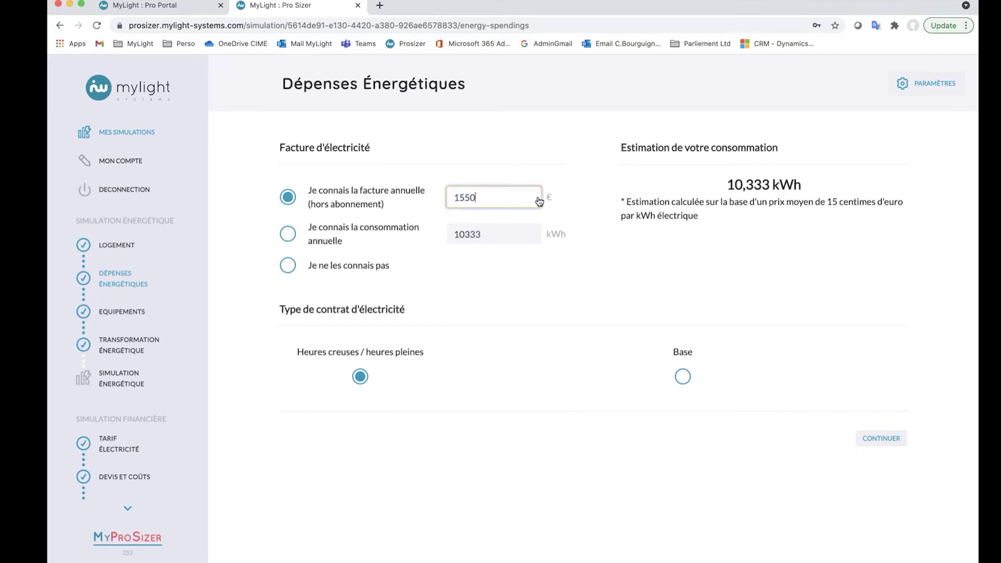
left_click(653, 258)
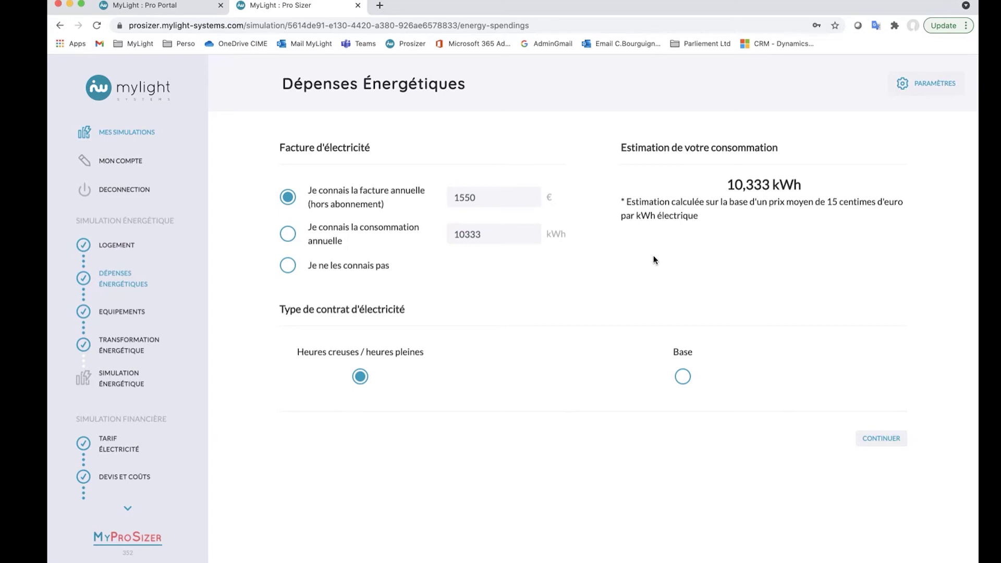
Step: Choose the known annual consumption option, set it to 10584 kWh and continue to the equipment page
left_click(479, 203)
left_click(469, 229)
left_click(286, 239)
left_click(515, 235)
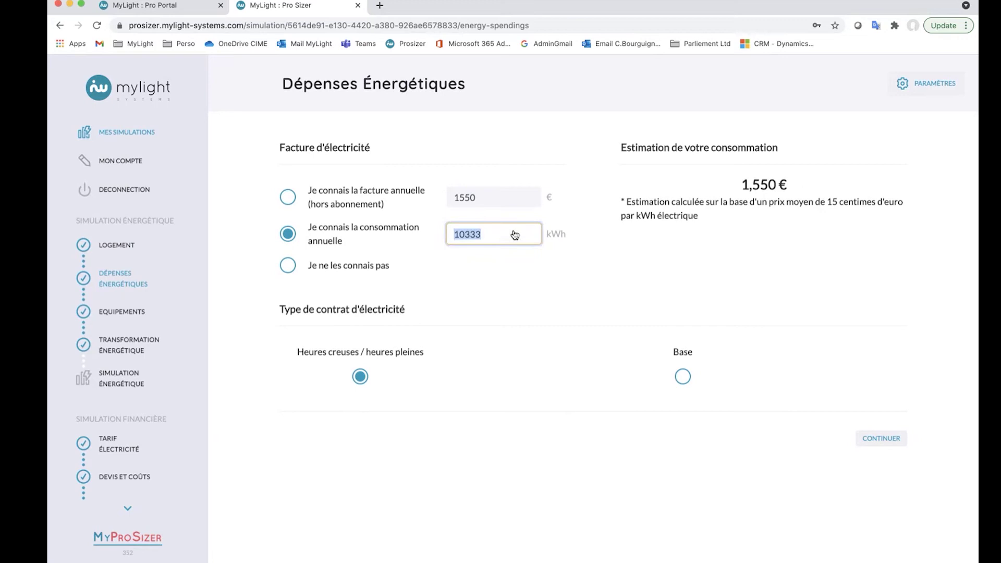
type("1584")
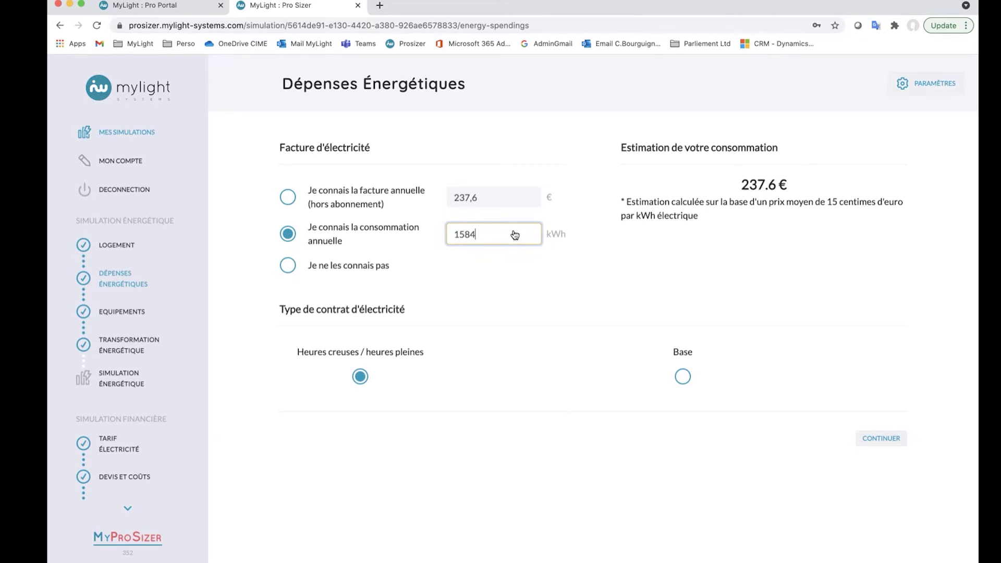
key("Left")
key("Left")
key("Left")
type("0")
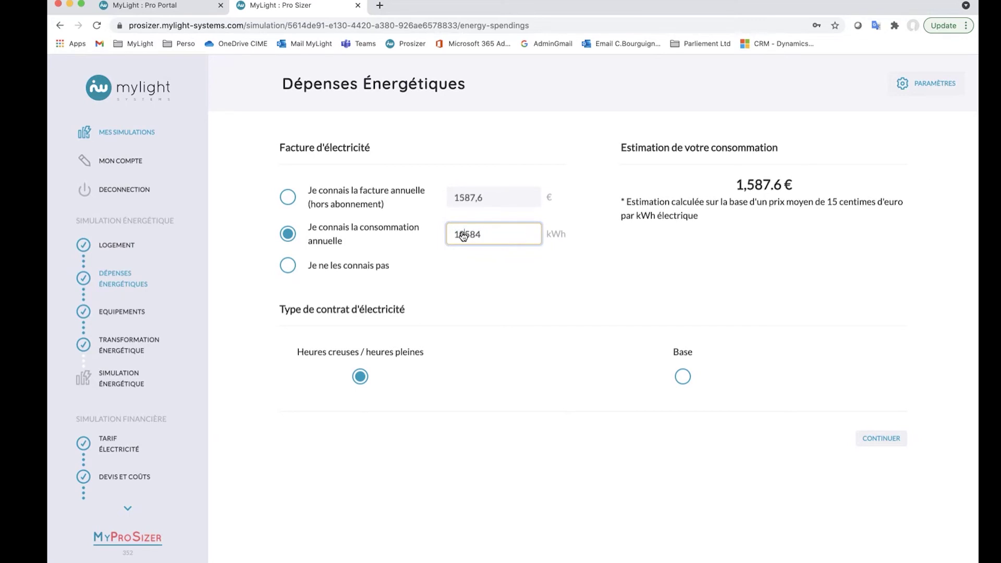
left_click(537, 257)
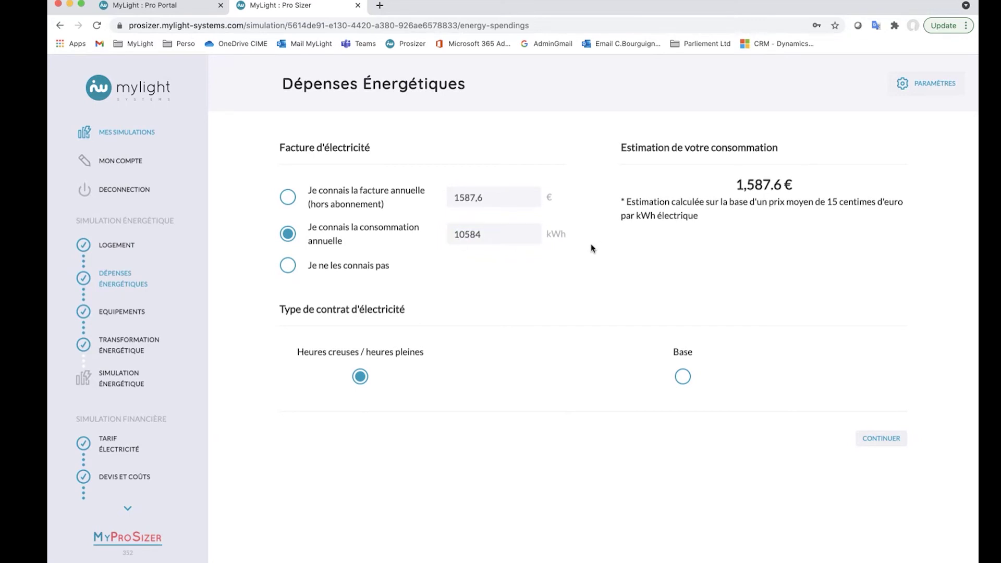
left_click(881, 440)
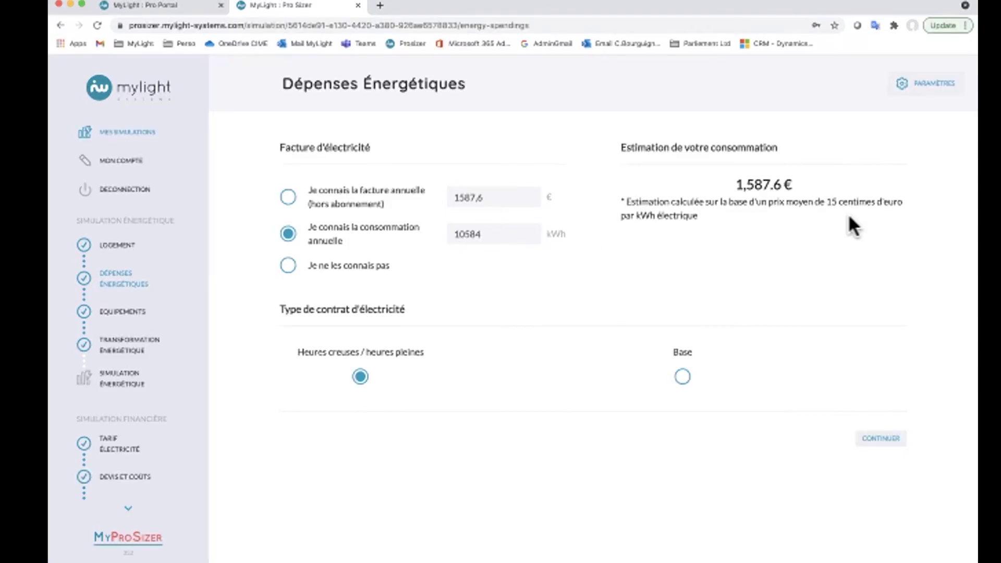
left_click(868, 440)
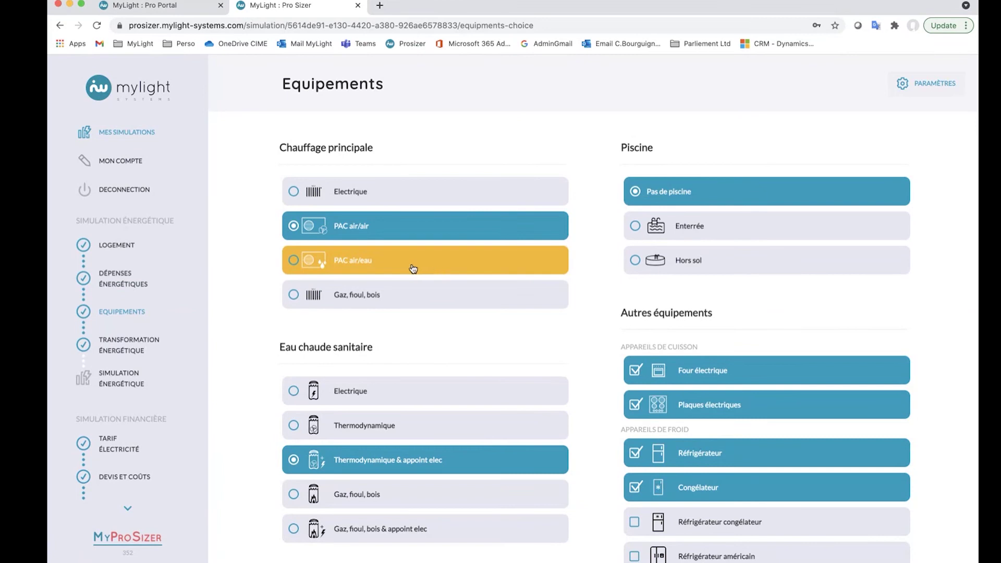
Step: Set the domestic hot water system (Eau chaude sanitaire) to Electrique
scroll(533, 277, "down", 1)
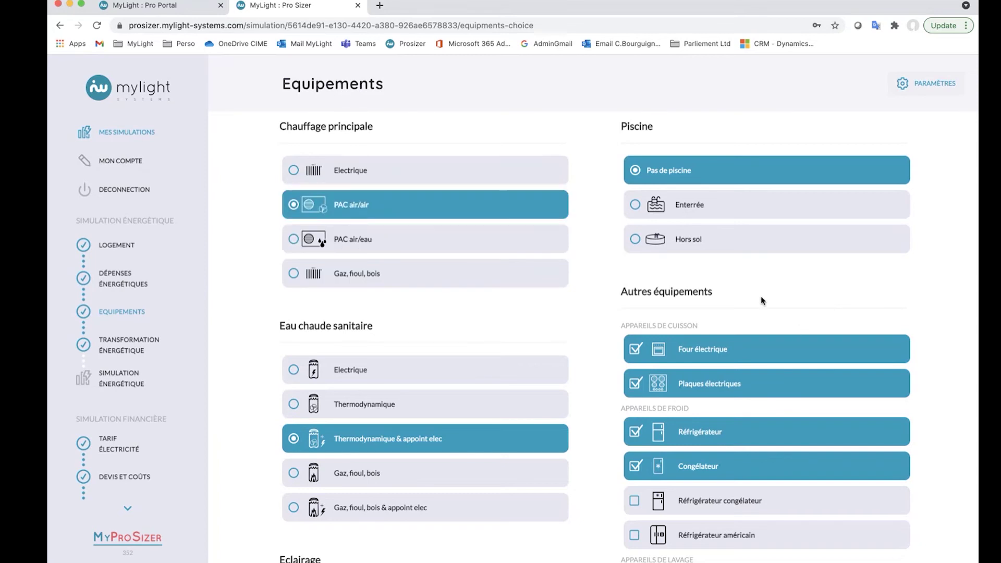
scroll(764, 297, "down", 3)
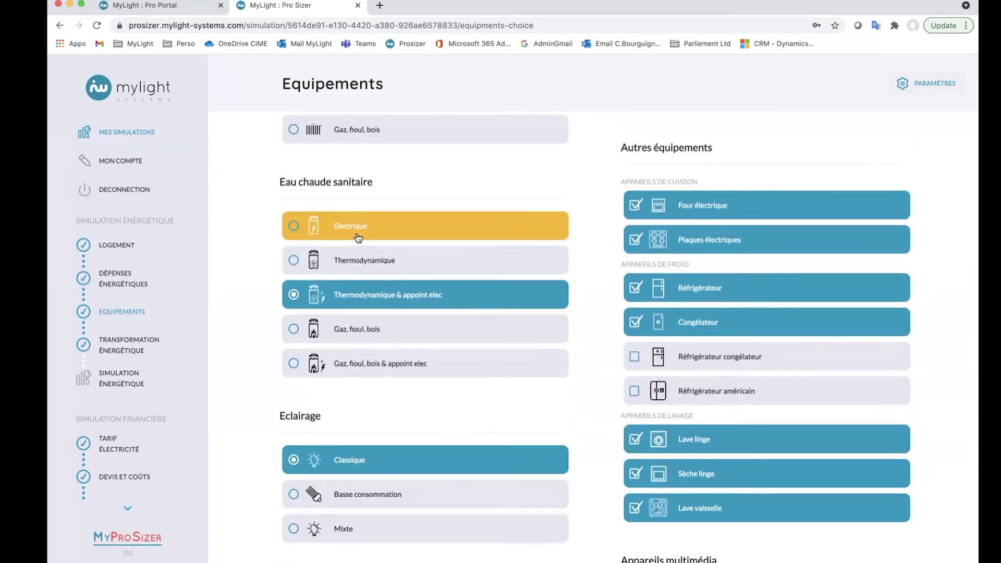
left_click(358, 236)
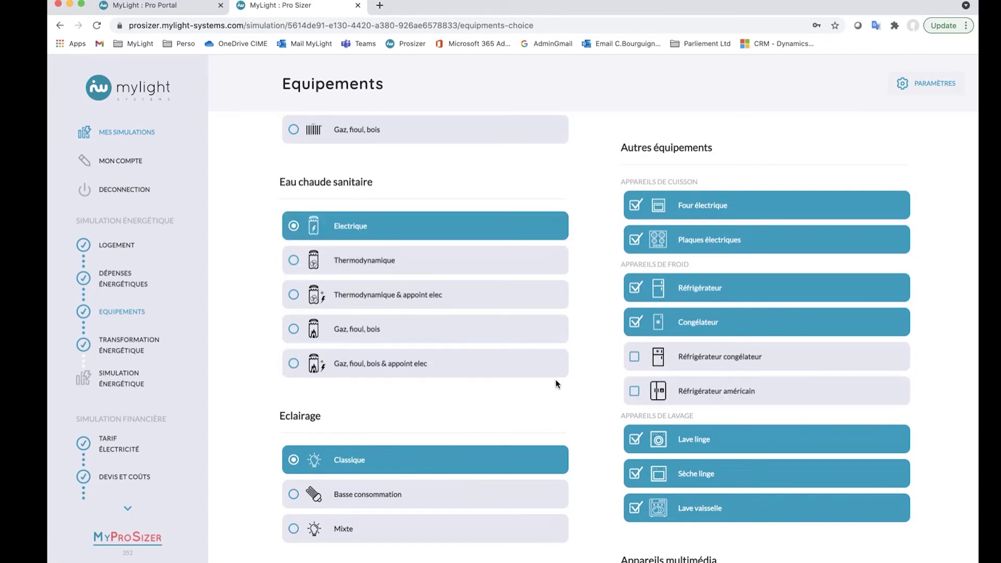
scroll(556, 379, "up", 3)
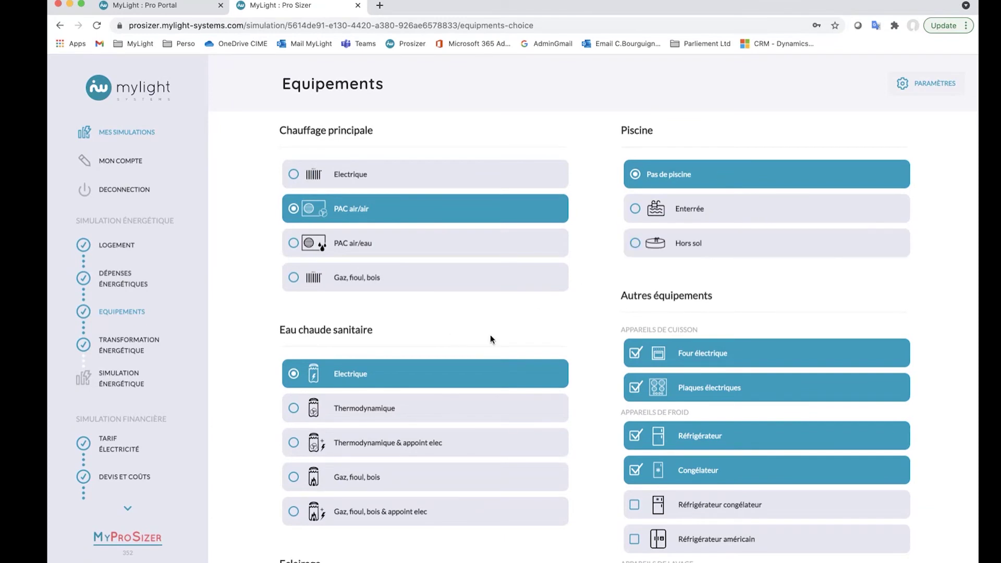
Step: Replace Réfrigérateur with Réfrigérateur américain among the cold appliances and check the equipment consumption breakdown
scroll(490, 338, "down", 2)
scroll(490, 338, "down", 3)
scroll(490, 338, "down", 3)
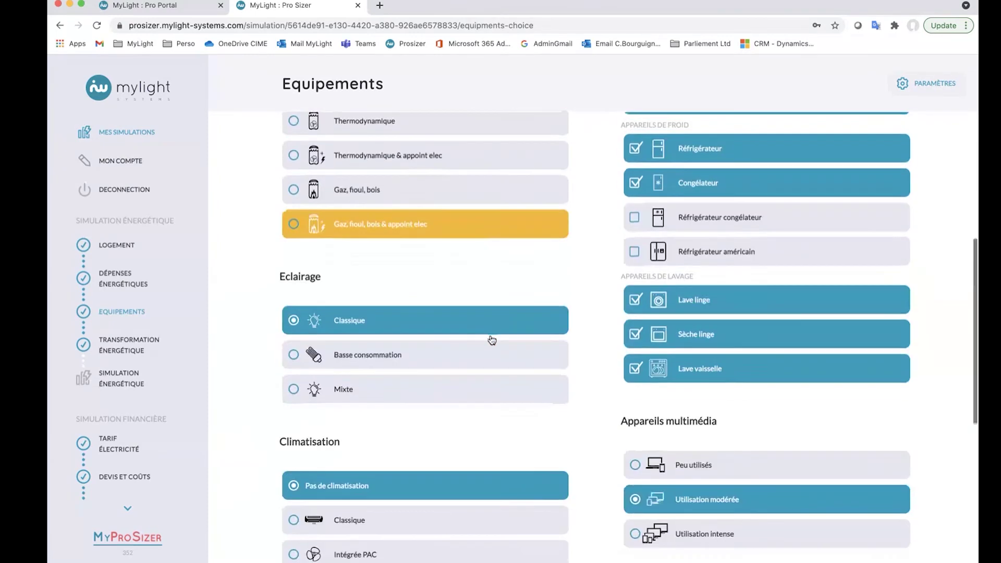
scroll(452, 355, "up", 1)
scroll(767, 353, "up", 1)
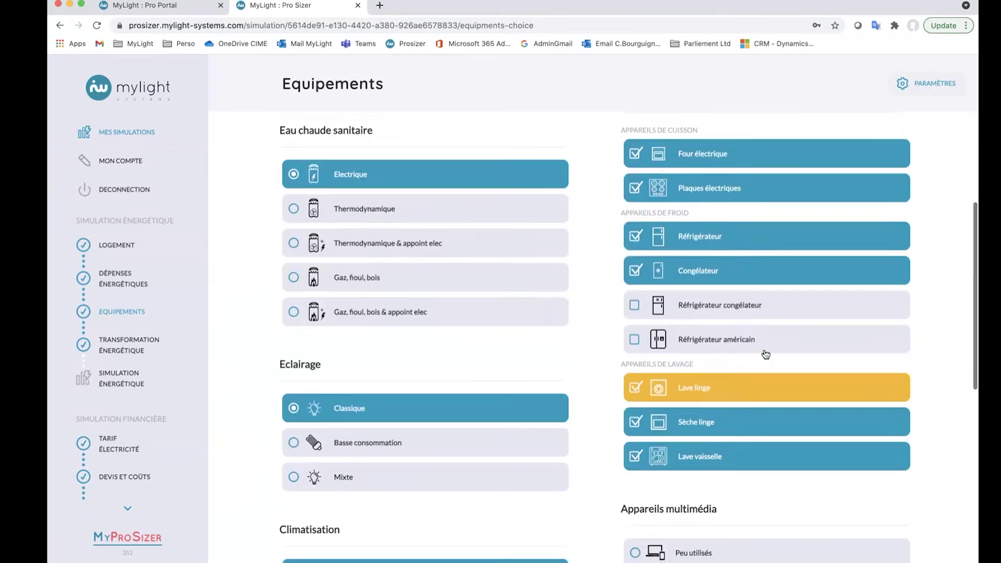
scroll(528, 381, "up", 1)
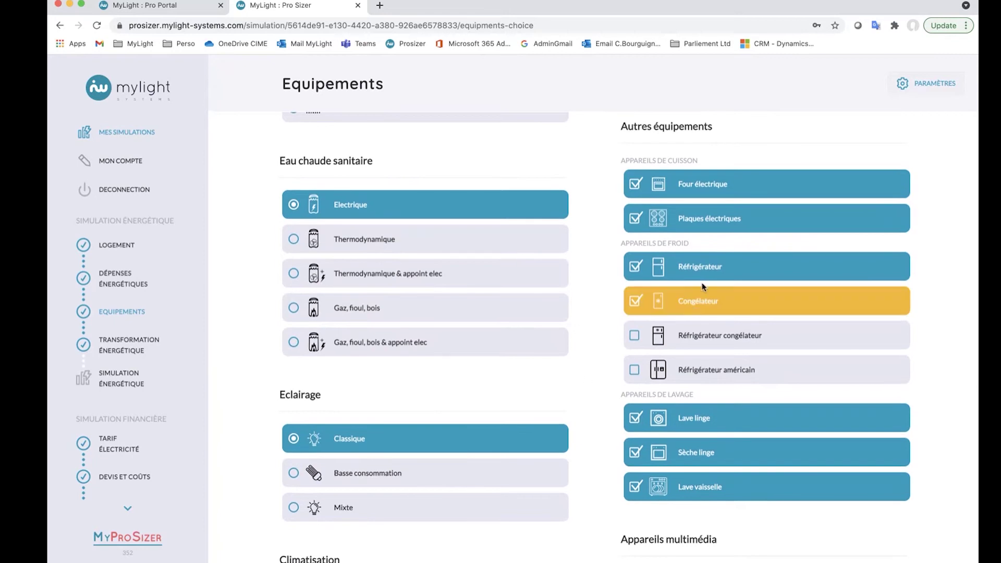
left_click(680, 271)
left_click(722, 376)
scroll(721, 381, "up", 1)
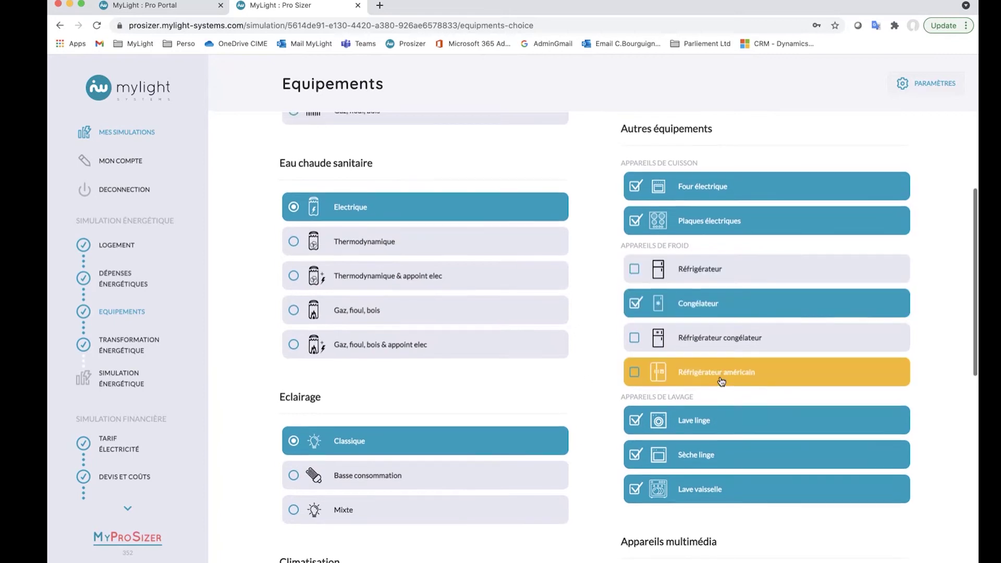
scroll(666, 400, "down", 8)
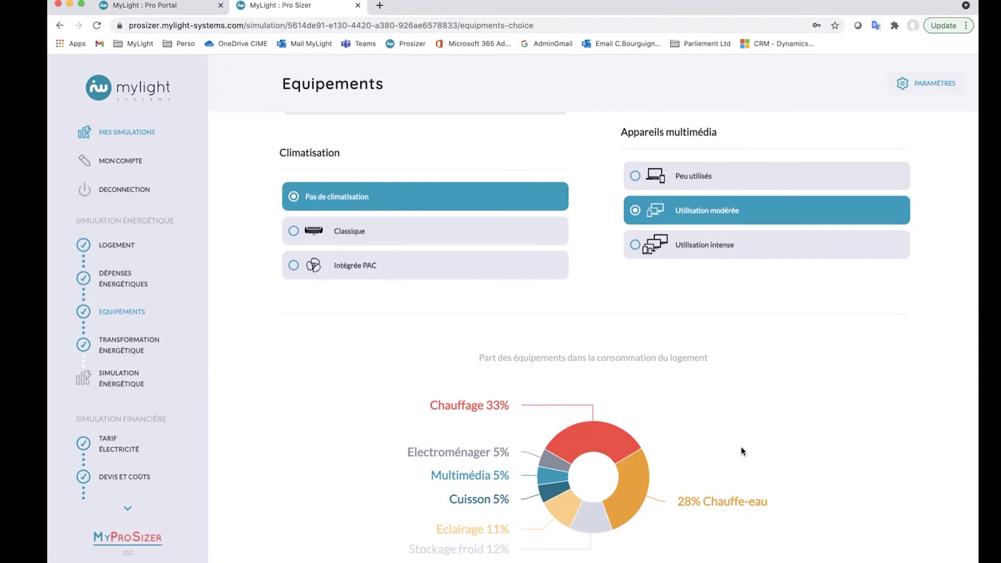
Step: Switch back to the standard Réfrigérateur to compare the consumption breakdown, and reselect Réfrigérateur américain
scroll(740, 451, "up", 6)
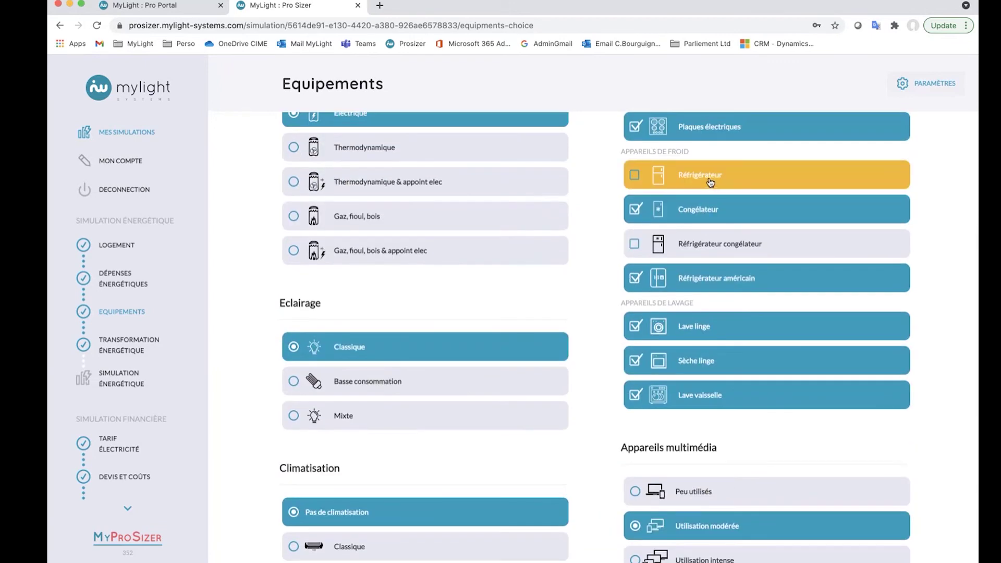
left_click(710, 182)
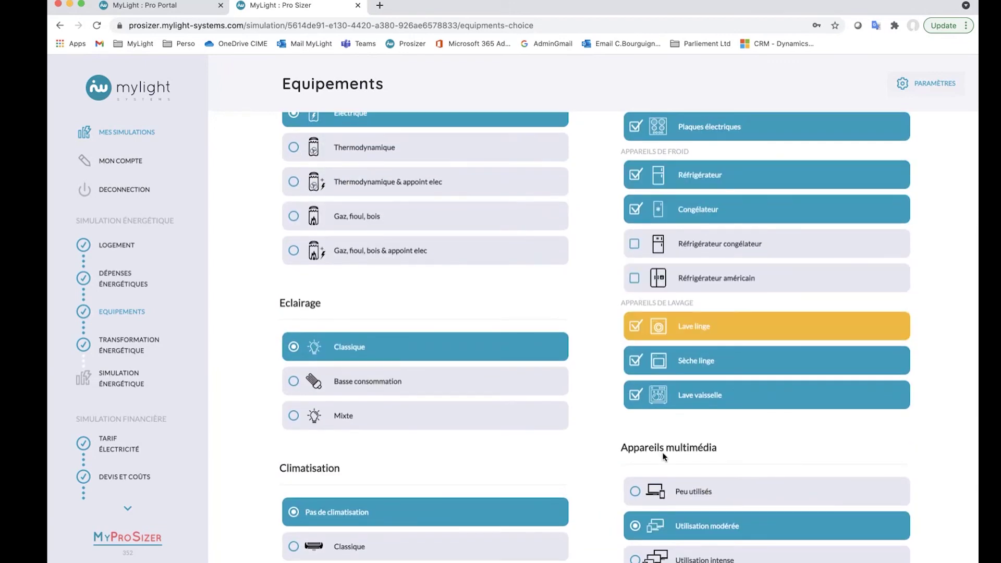
scroll(663, 456, "down", 7)
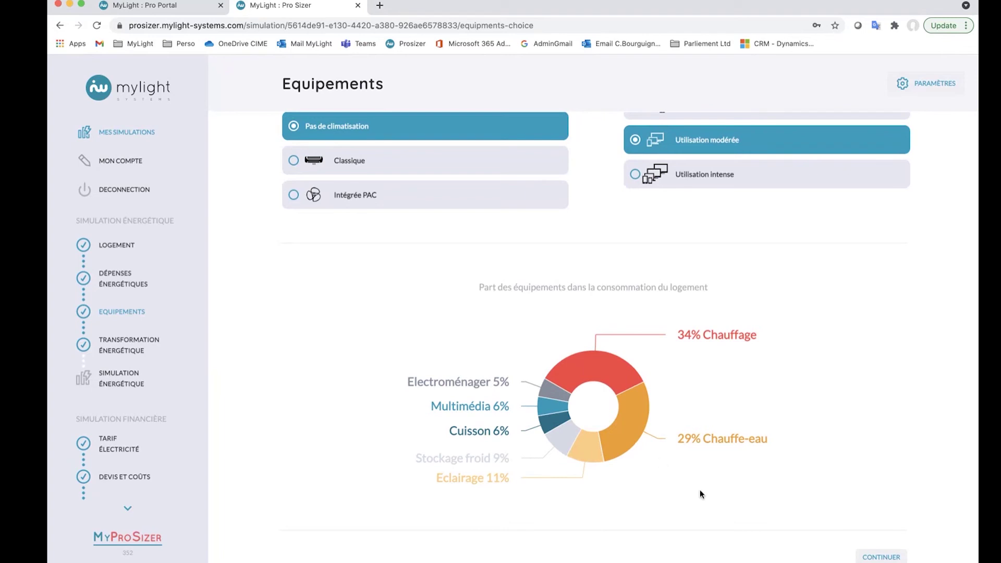
scroll(784, 473, "up", 3)
scroll(784, 473, "up", 5)
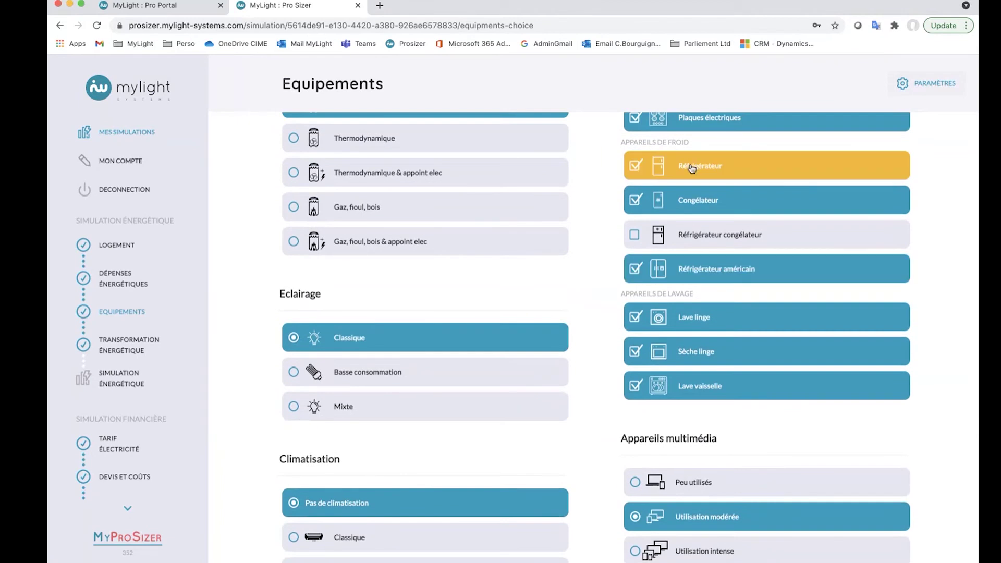
Step: Try the Intégrée PAC option for Climatisation and revert it to Pas de climatisation
scroll(793, 424, "down", 1)
scroll(793, 425, "down", 1)
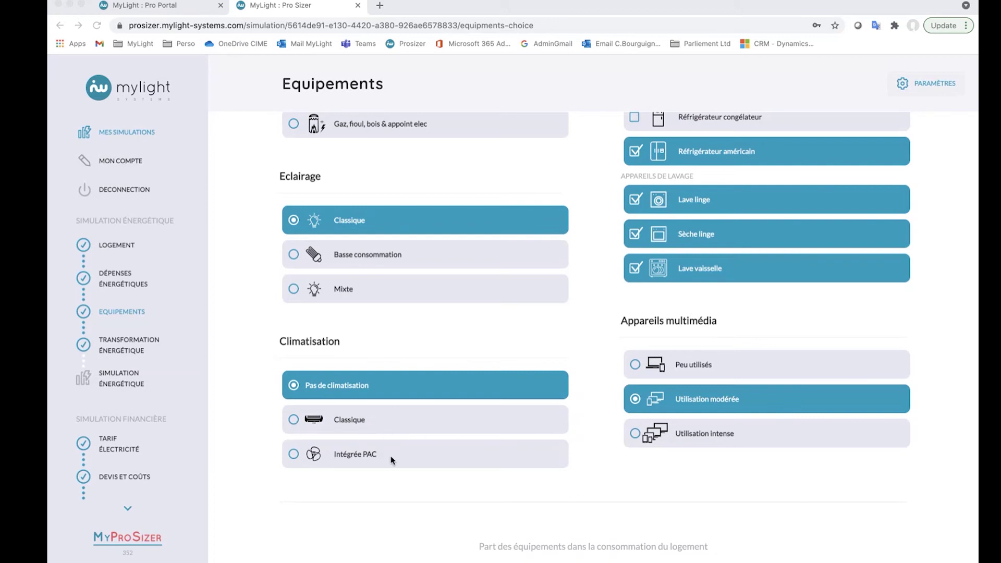
left_click(345, 457)
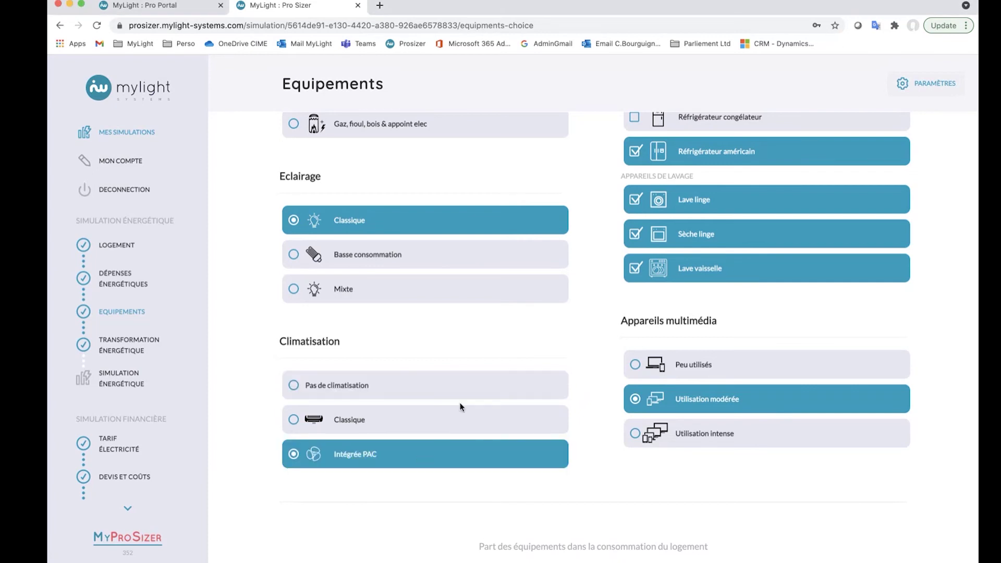
scroll(459, 407, "up", 8)
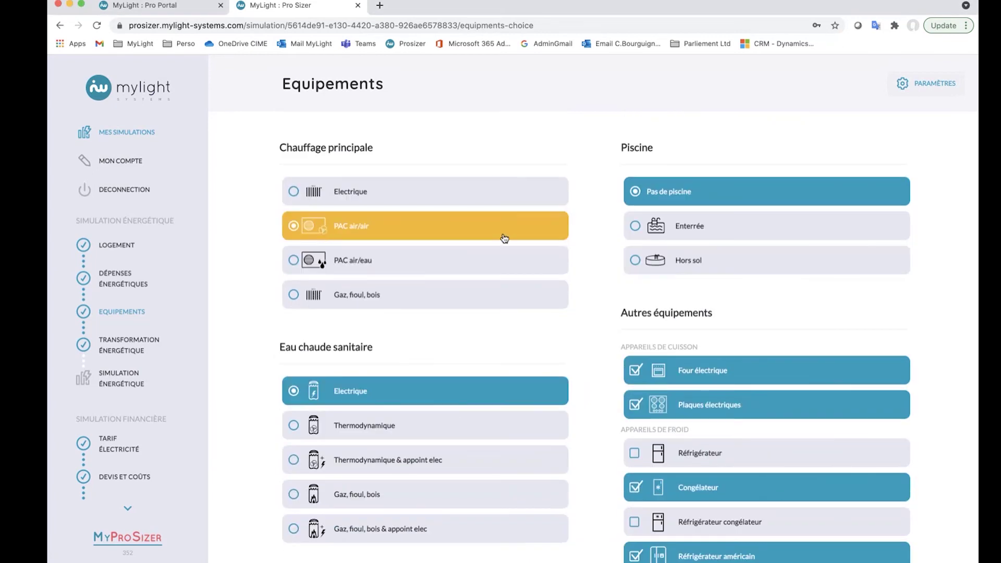
scroll(448, 316, "down", 12)
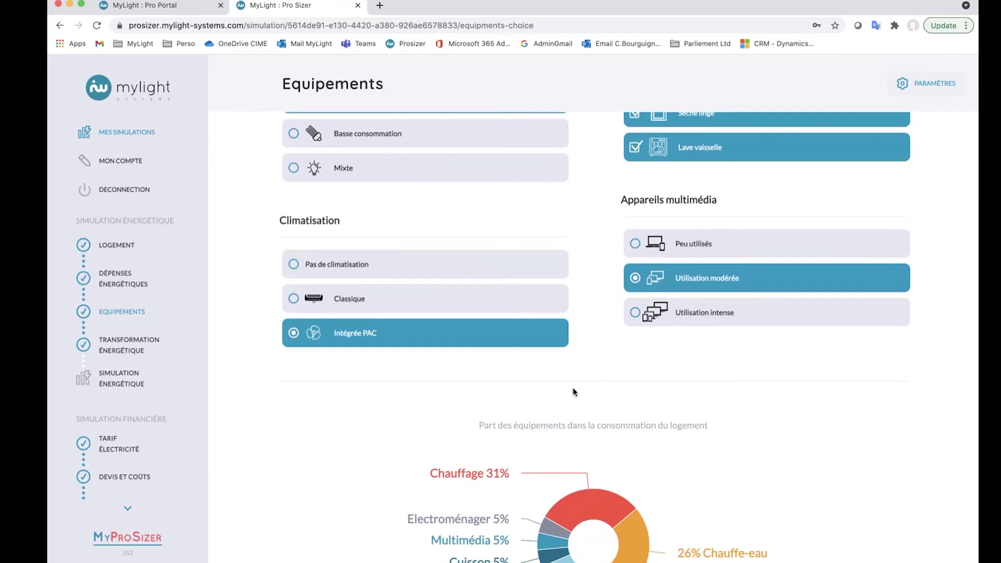
left_click(351, 263)
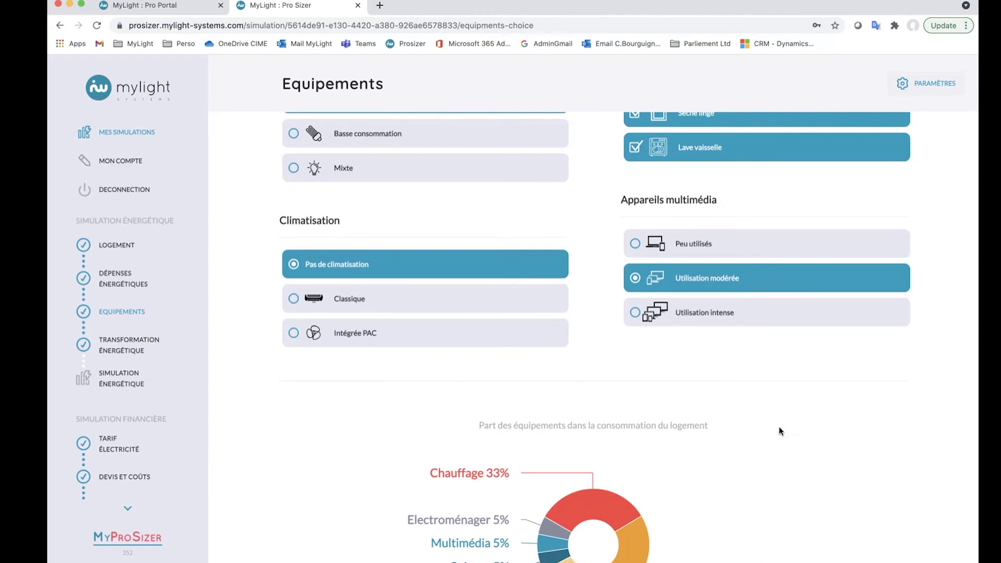
Step: Continue to the energy transformation page and review the roof configuration and Pan 1 installation settings
scroll(753, 415, "down", 5)
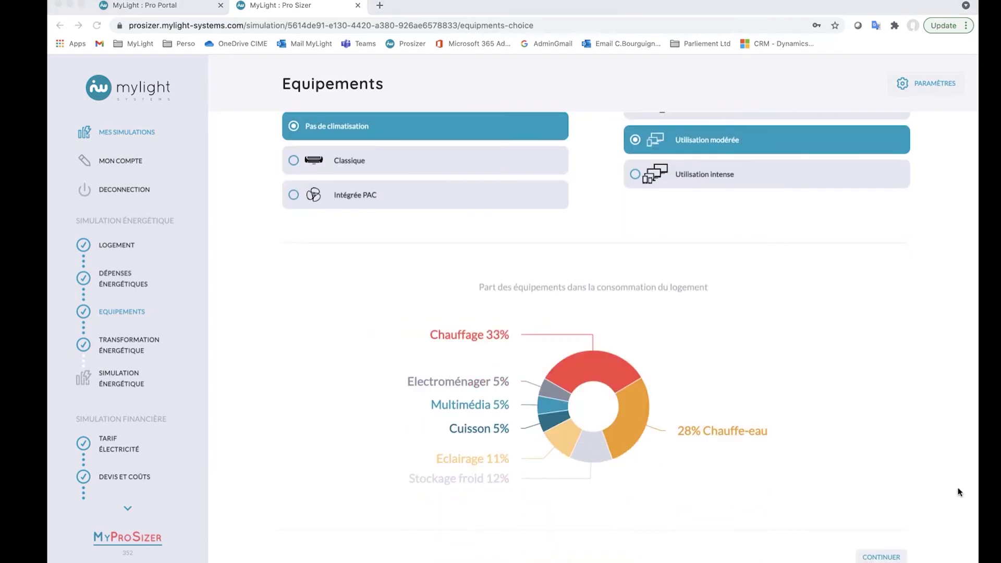
left_click(873, 556)
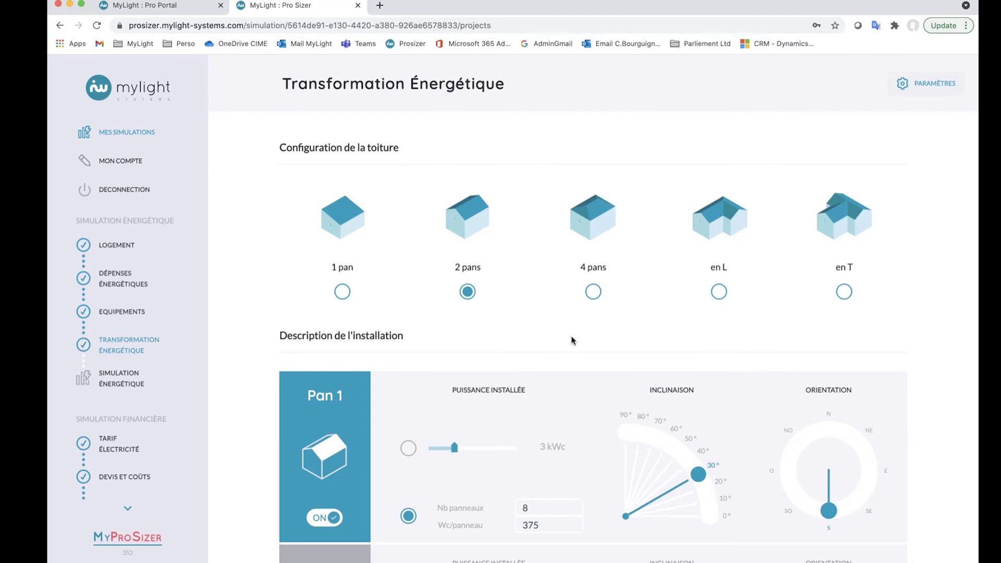
scroll(572, 340, "down", 2)
scroll(572, 341, "down", 2)
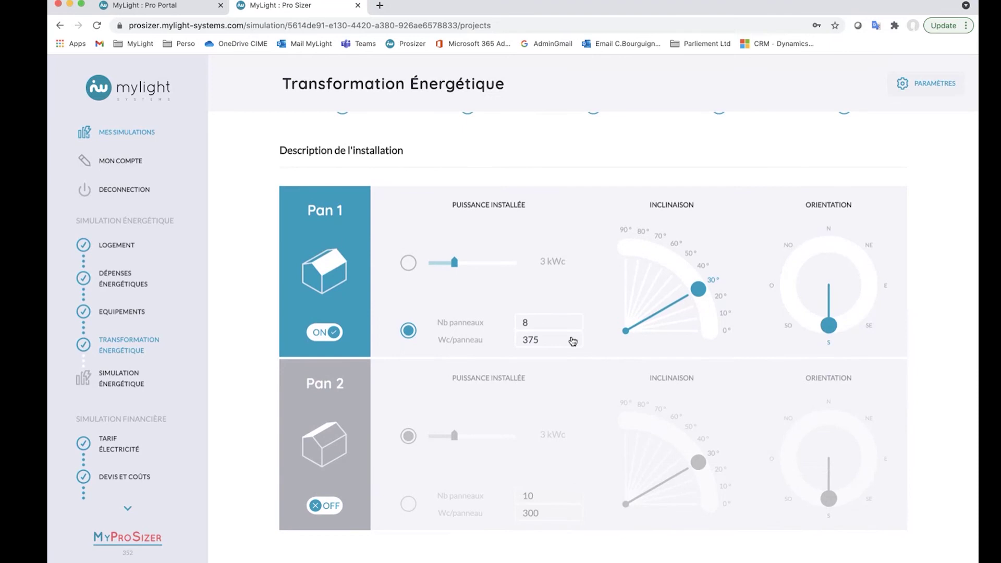
scroll(570, 331, "down", 1)
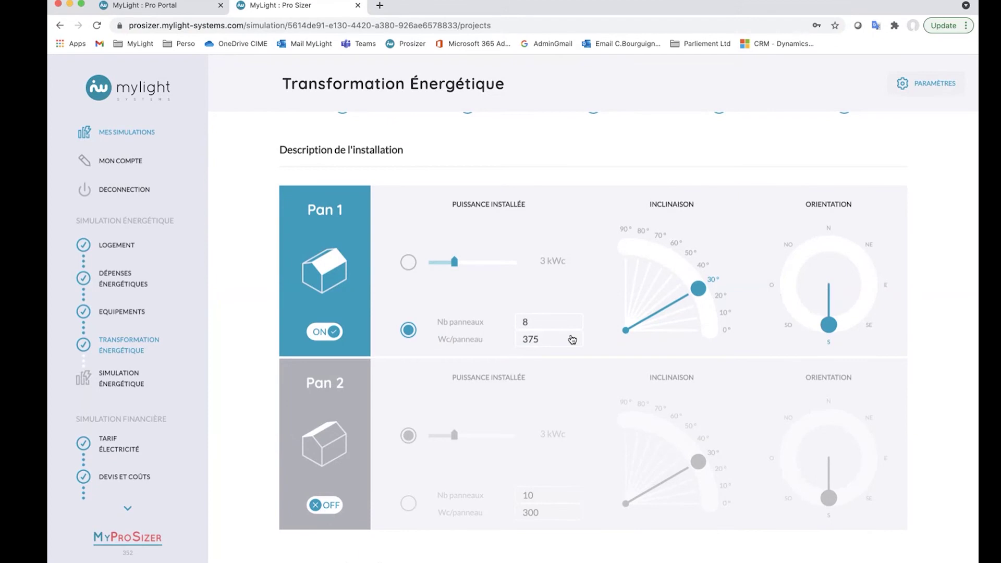
Step: Switch off the Système d'optimisation MyLight under the project characteristics and continue to the energy simulation
scroll(576, 339, "down", 6)
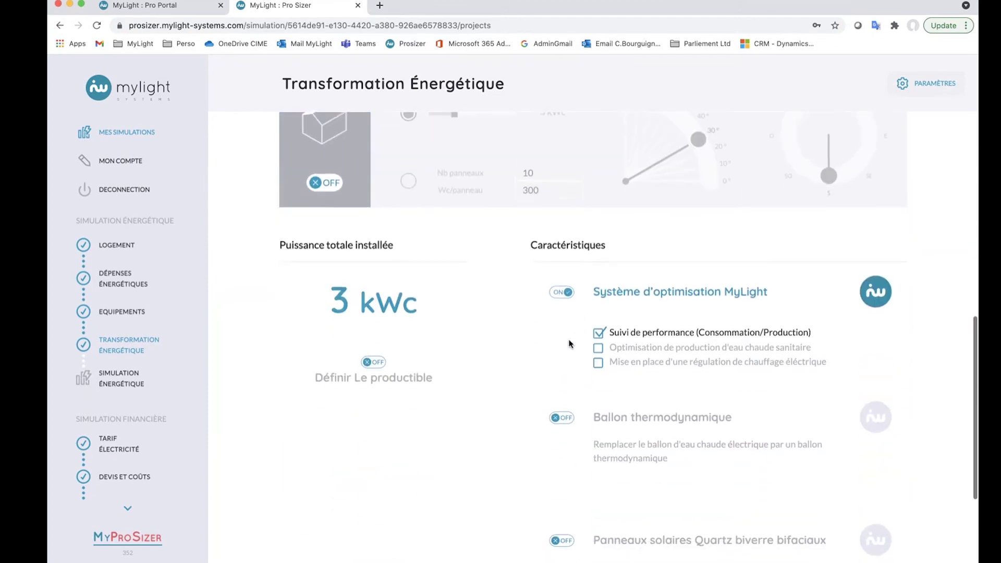
left_click(599, 348)
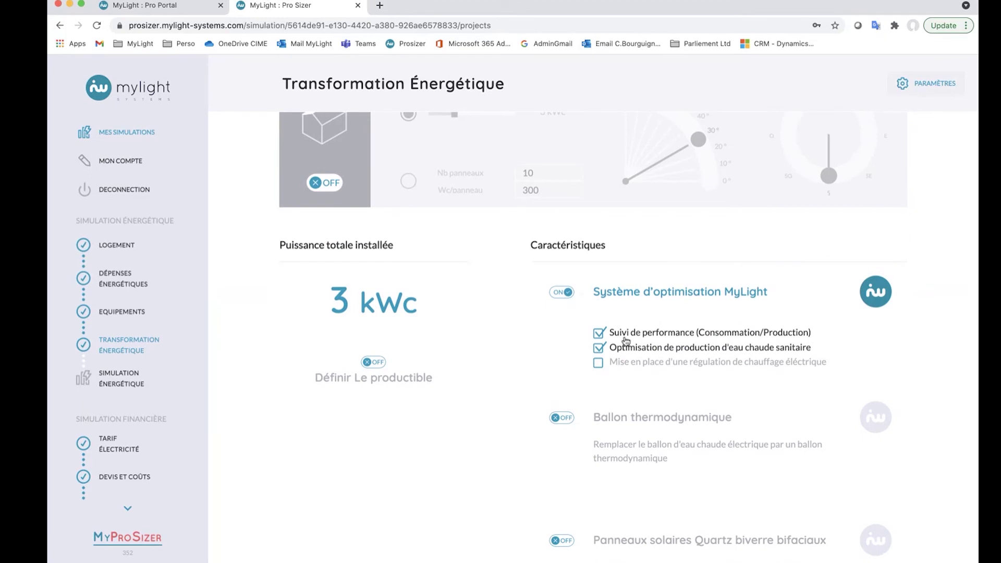
left_click(560, 294)
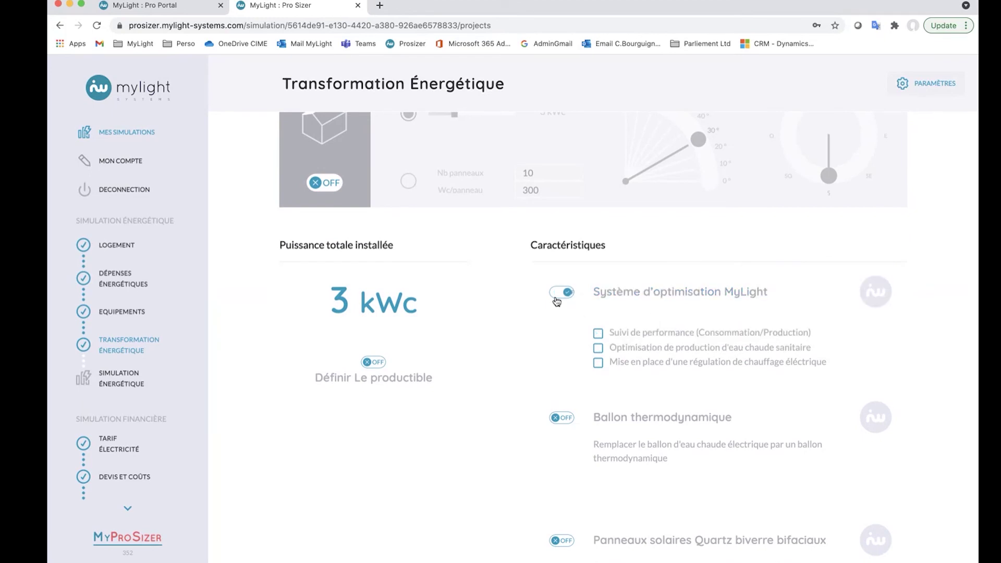
scroll(741, 319, "down", 5)
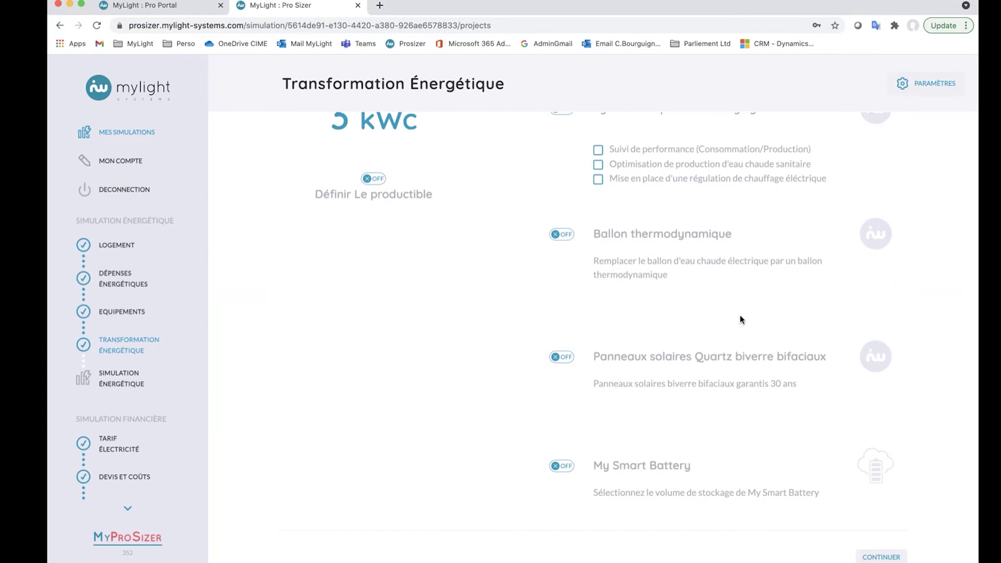
scroll(738, 314, "up", 1)
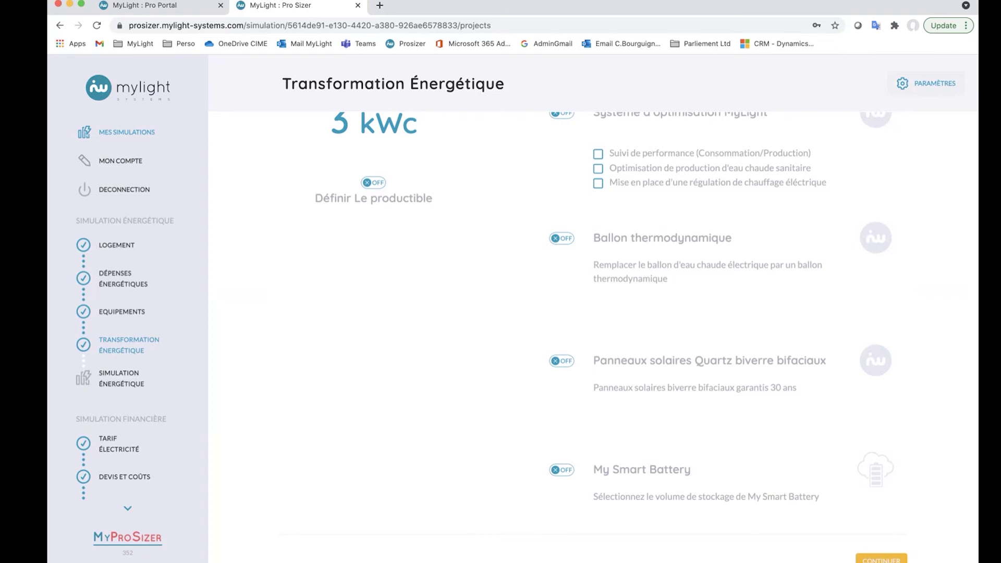
left_click(881, 560)
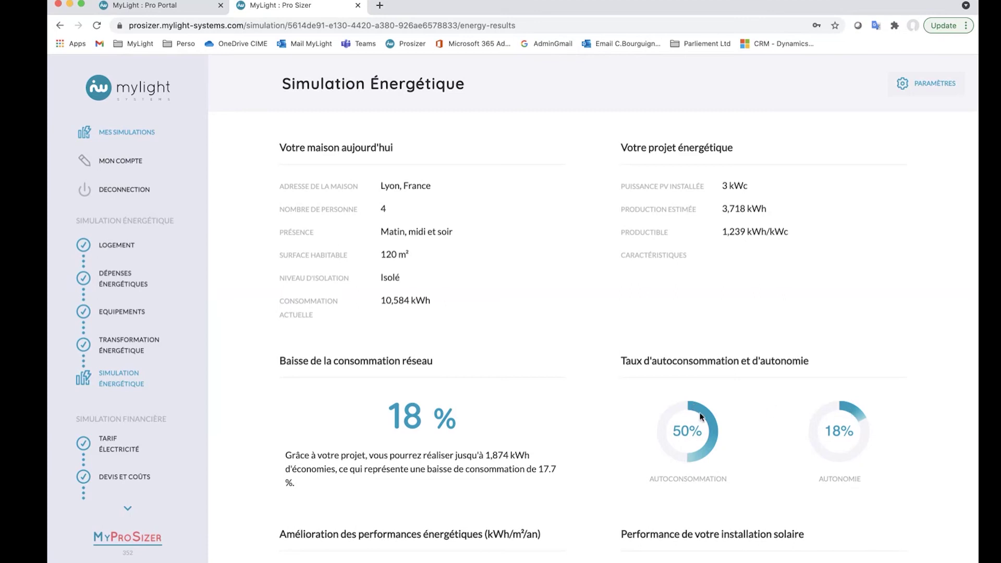
Step: Examine the energy simulation results, including energy performance, monthly solar production and the 12- and 24-month consumption breakdowns
scroll(659, 408, "down", 2)
scroll(659, 407, "down", 4)
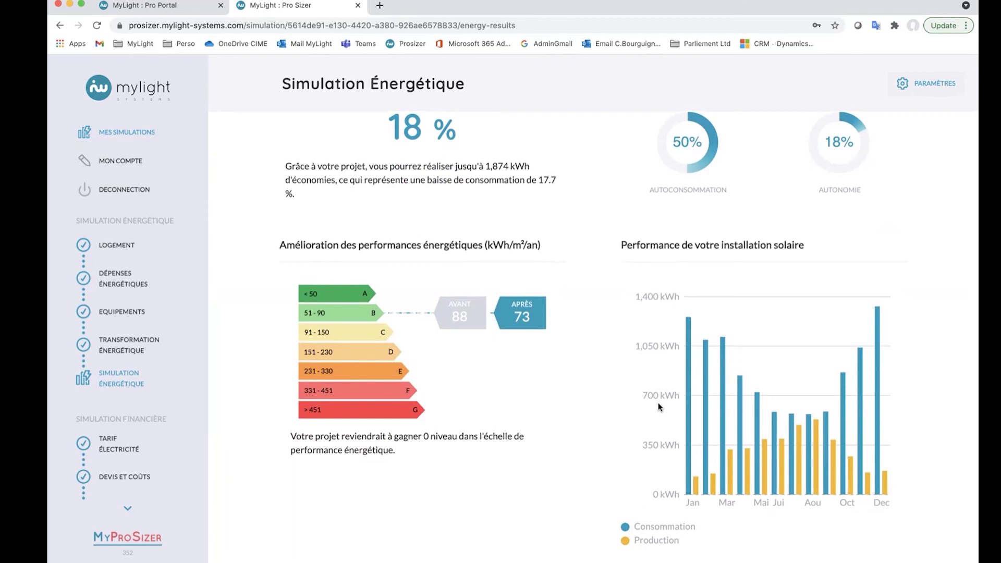
scroll(659, 407, "down", 2)
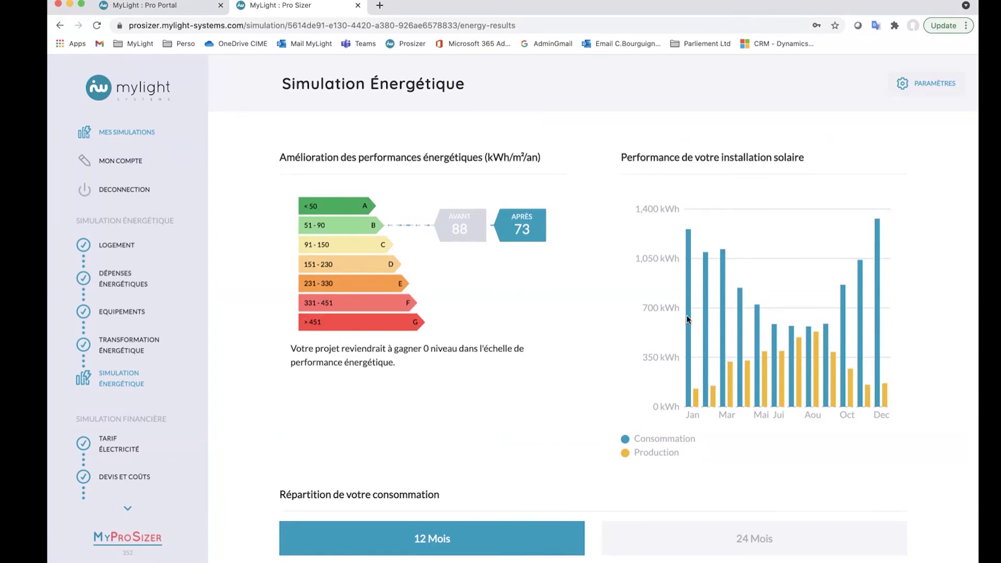
scroll(686, 317, "down", 3)
scroll(685, 317, "down", 3)
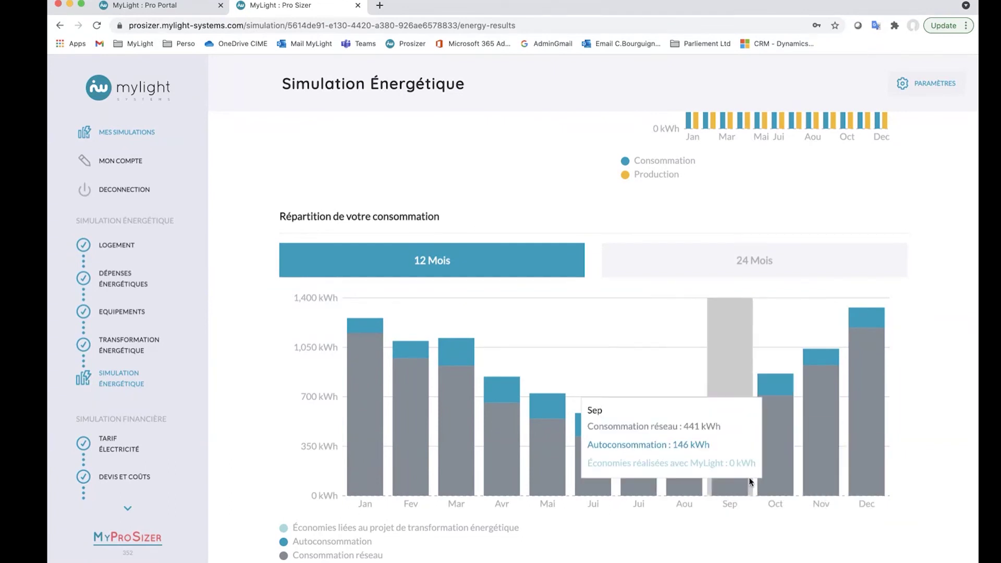
left_click(666, 266)
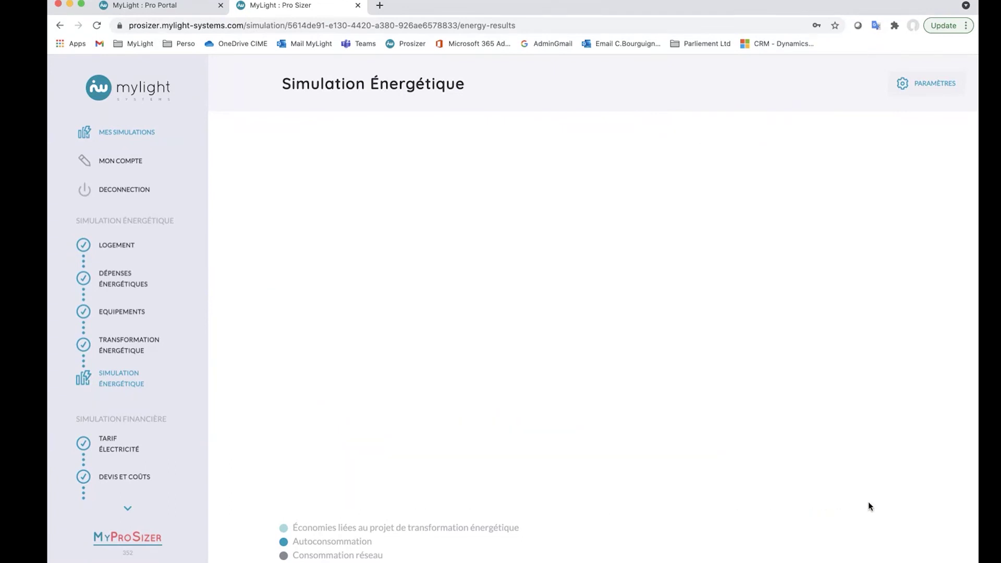
scroll(828, 452, "down", 2)
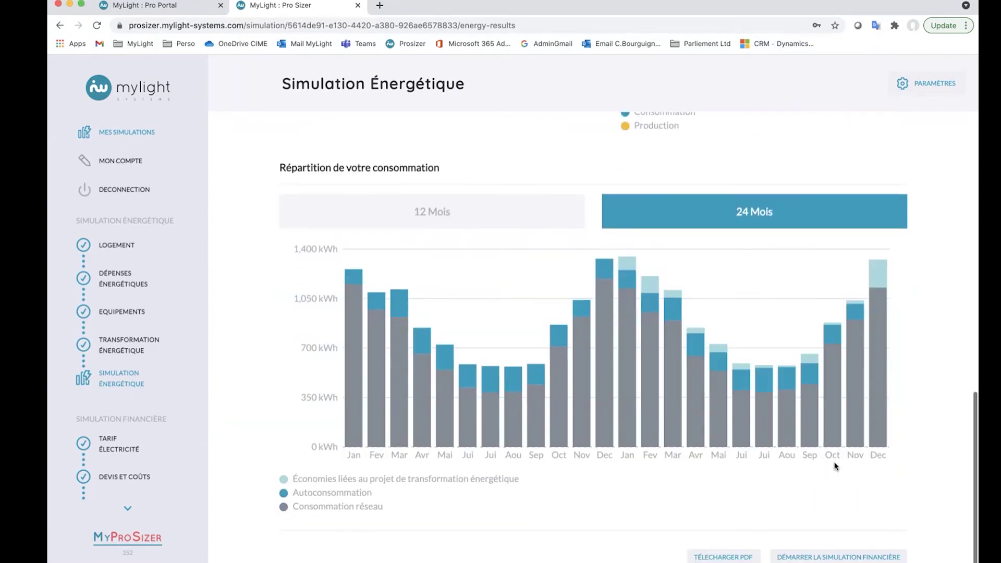
left_click(442, 227)
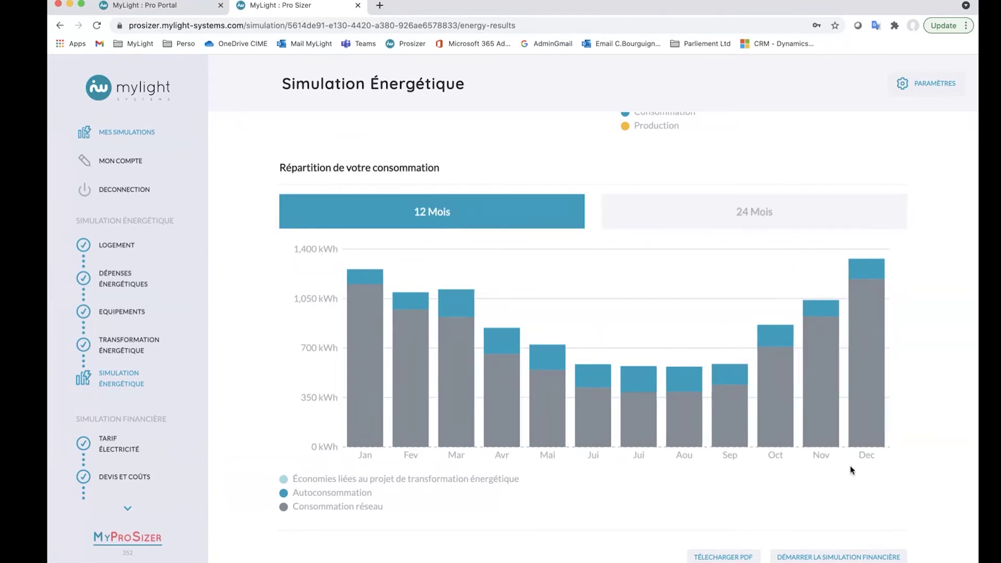
mouse_move(418, 405)
Step: Set the known annual electricity consumption to 10700 kWh in the energy expenses and review the updated energy simulation
left_click(107, 275)
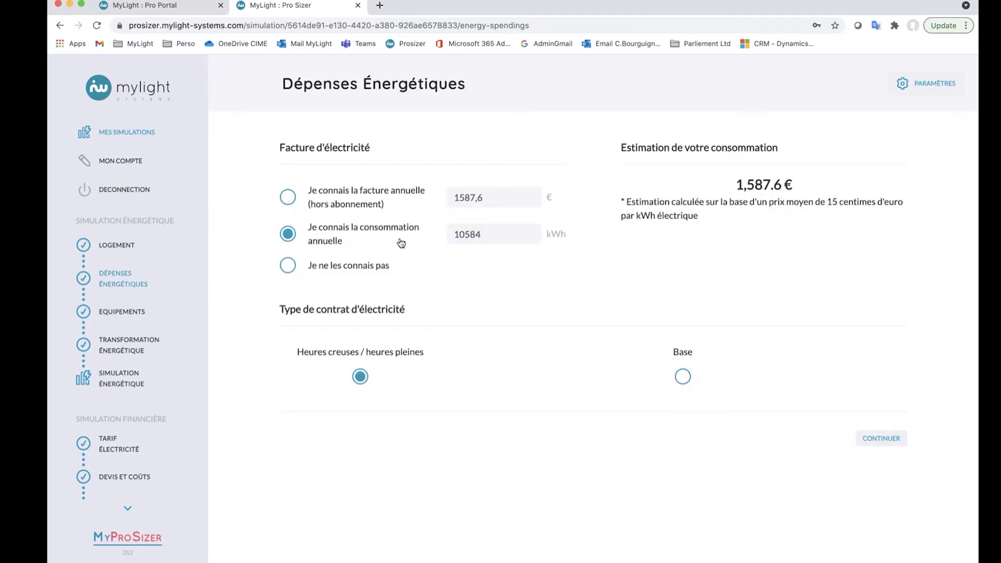
double_click(467, 237)
type("10700")
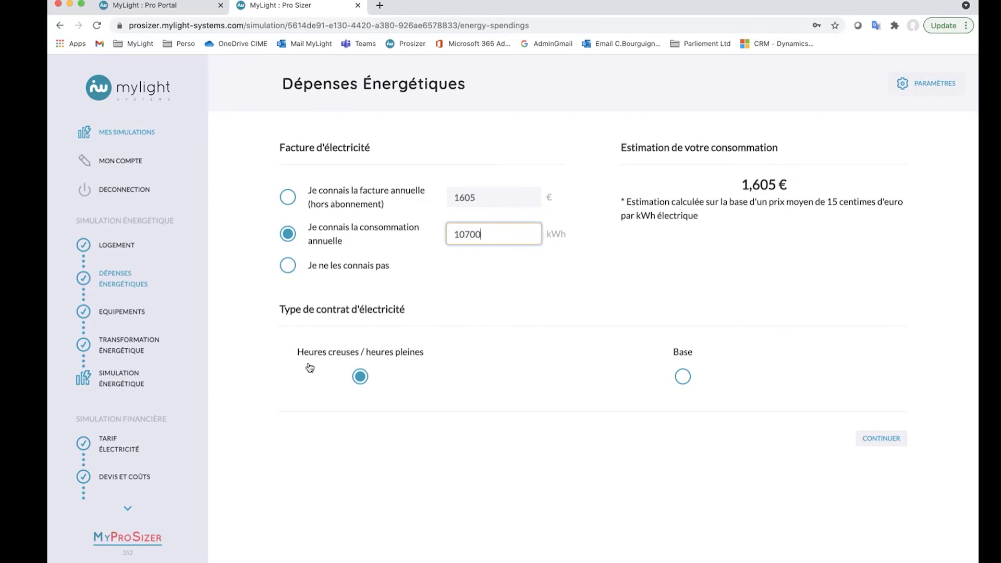
left_click(129, 379)
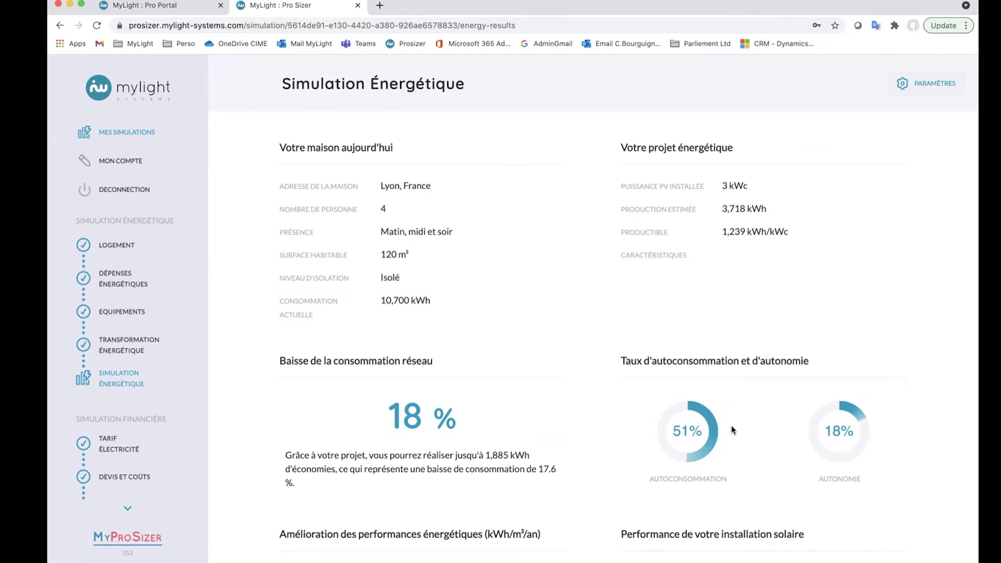
scroll(732, 430, "down", 10)
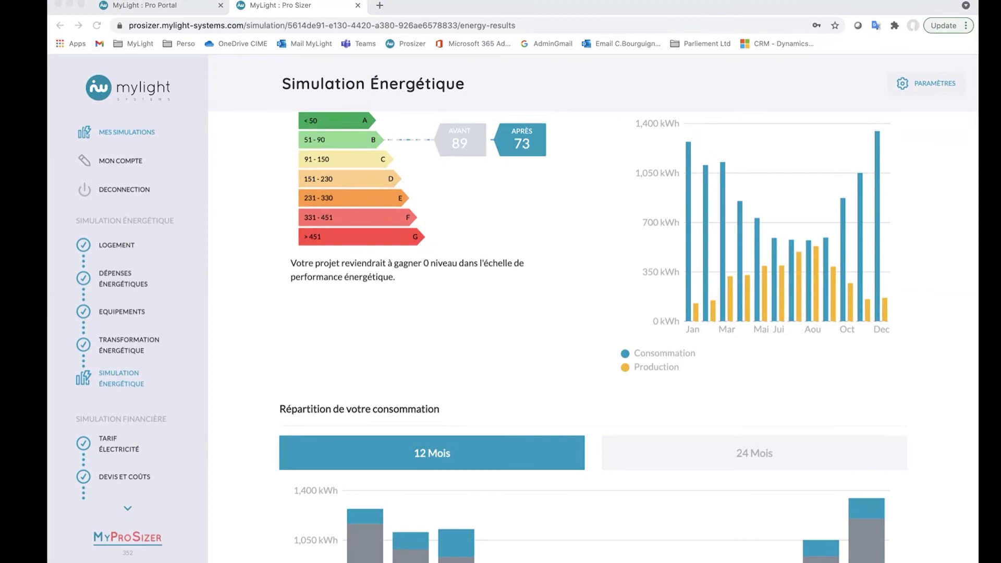
left_click(549, 508)
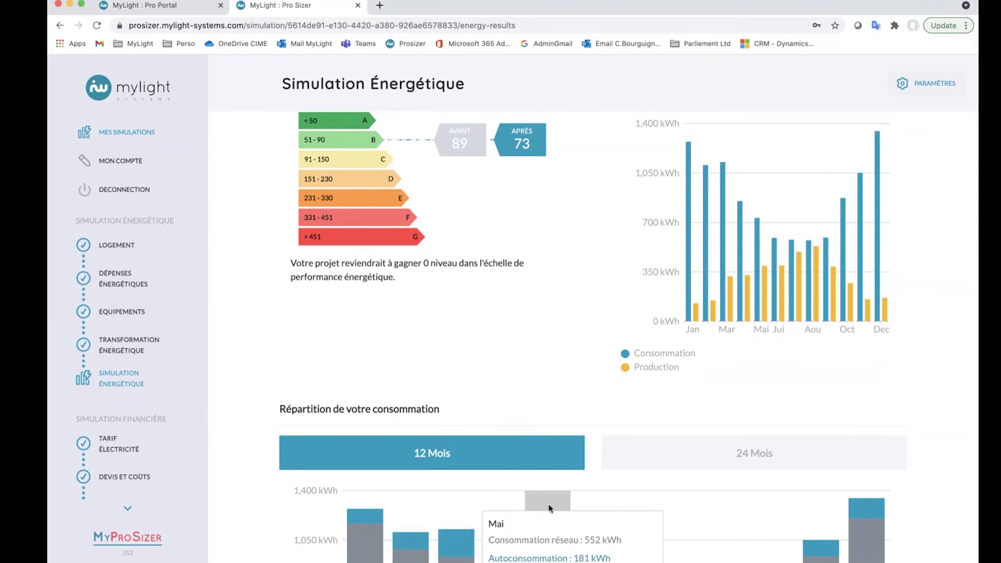
Step: Set the main heating to PAC air/eau and the domestic hot water to Thermodynamique in the equipment choices
left_click(123, 316)
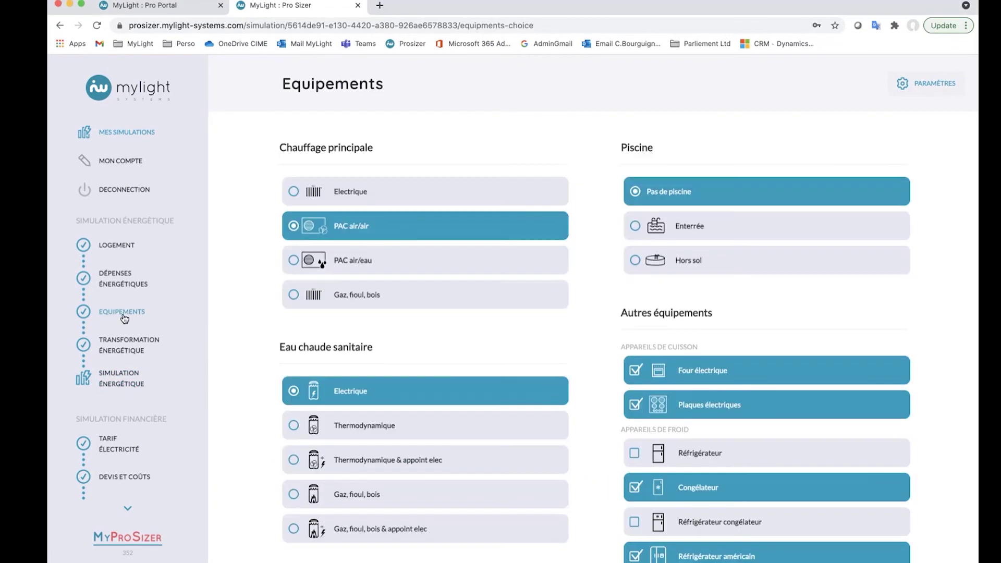
left_click(366, 264)
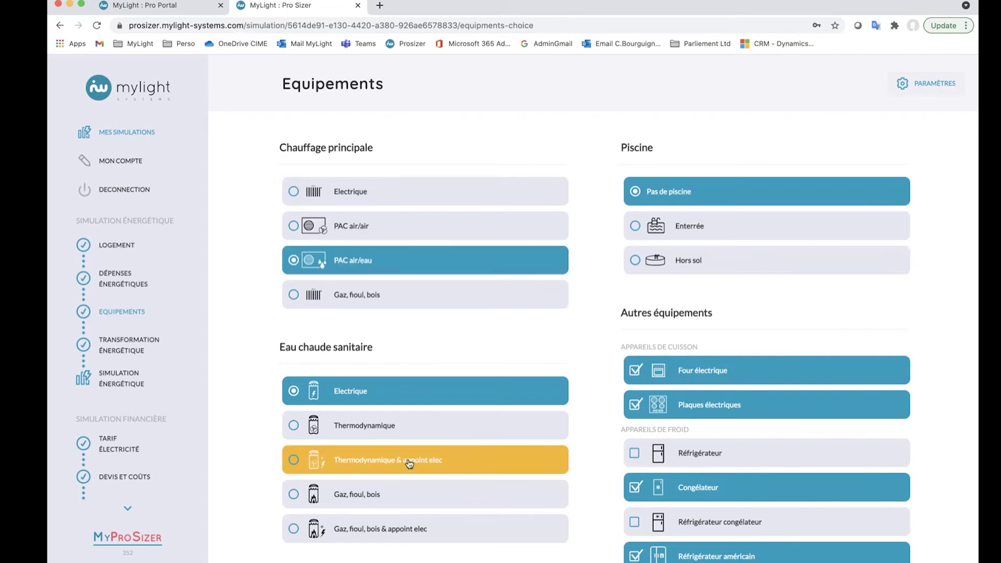
left_click(404, 430)
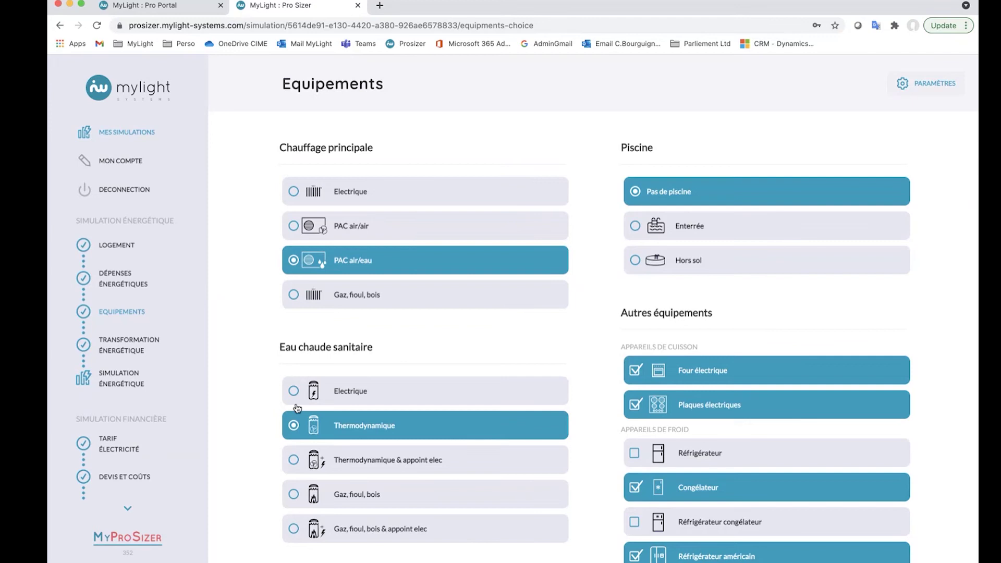
Step: Review the recalculated energy simulation results and continue to the electricity tariff page
left_click(125, 379)
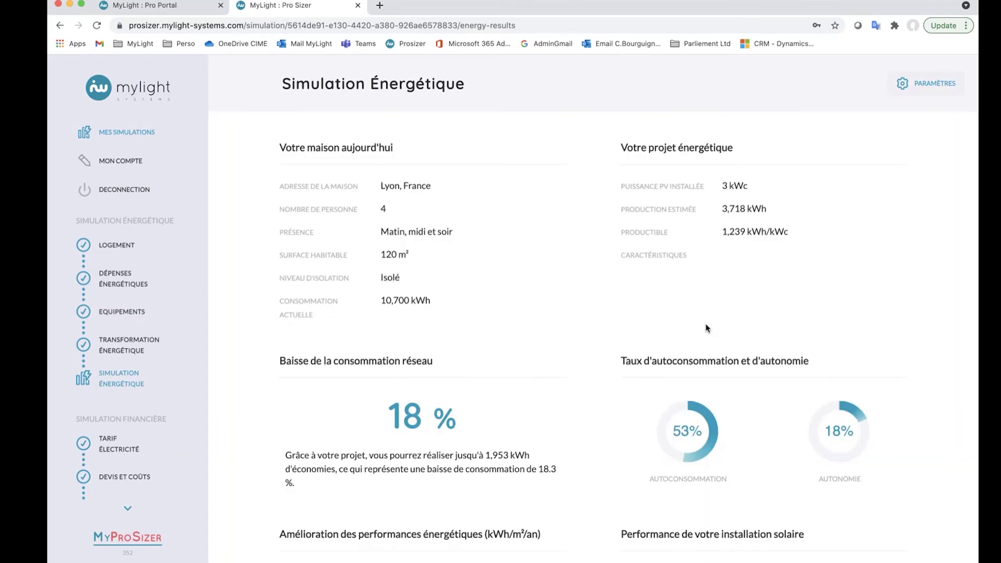
scroll(710, 329, "down", 2)
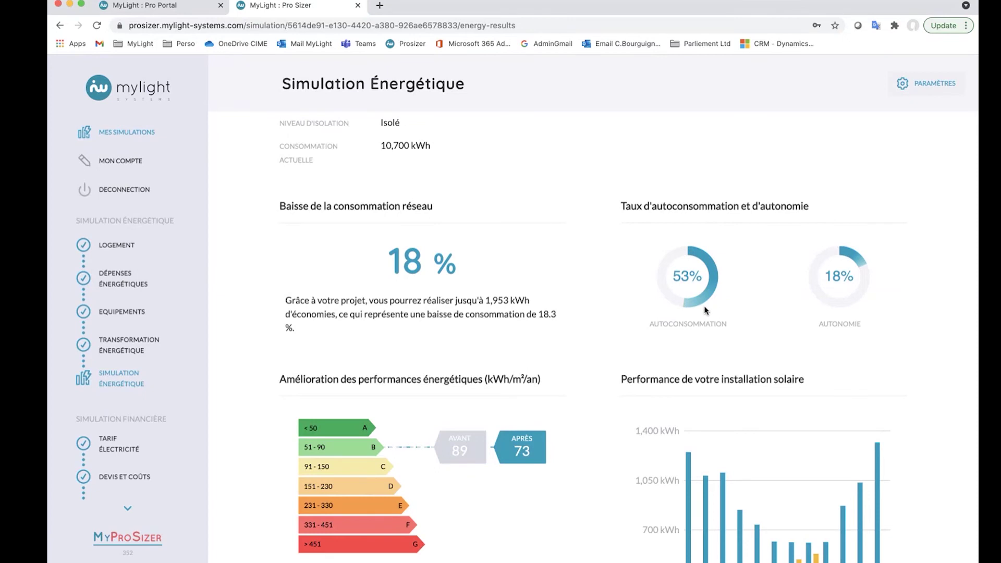
scroll(706, 313, "down", 10)
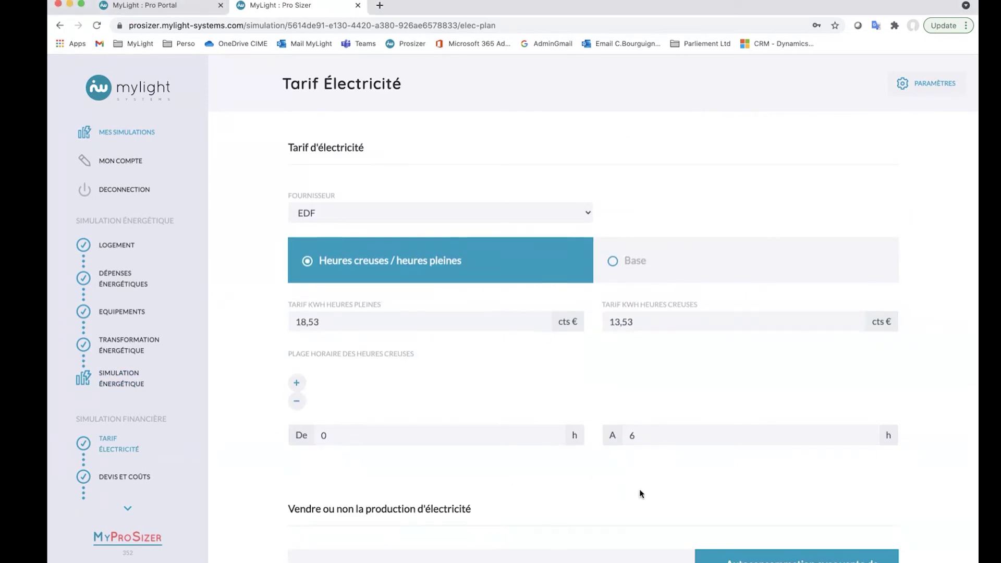
Step: Review the tariff settings and set the electricity supplier to Engie
left_click(373, 220)
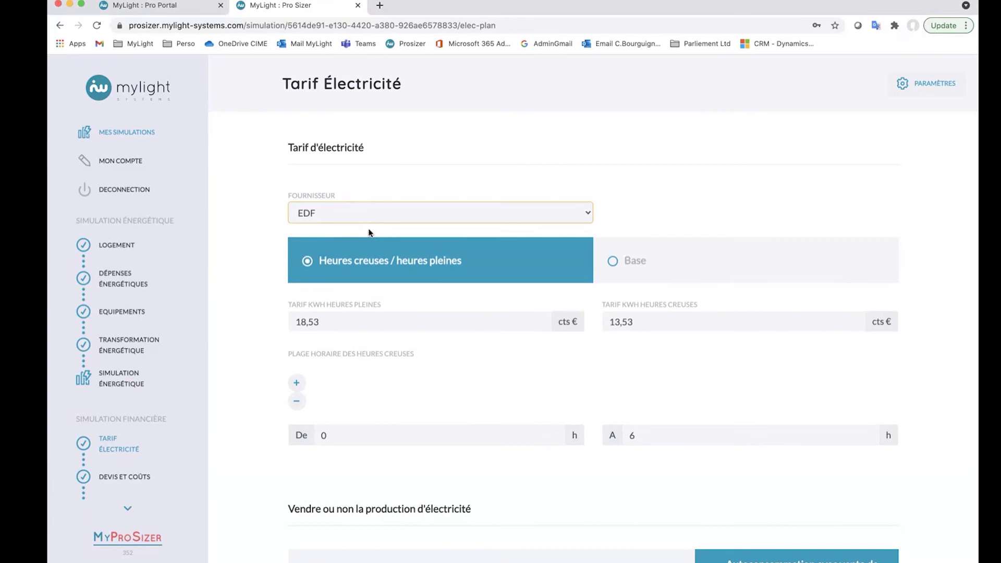
scroll(369, 233, "down", 3)
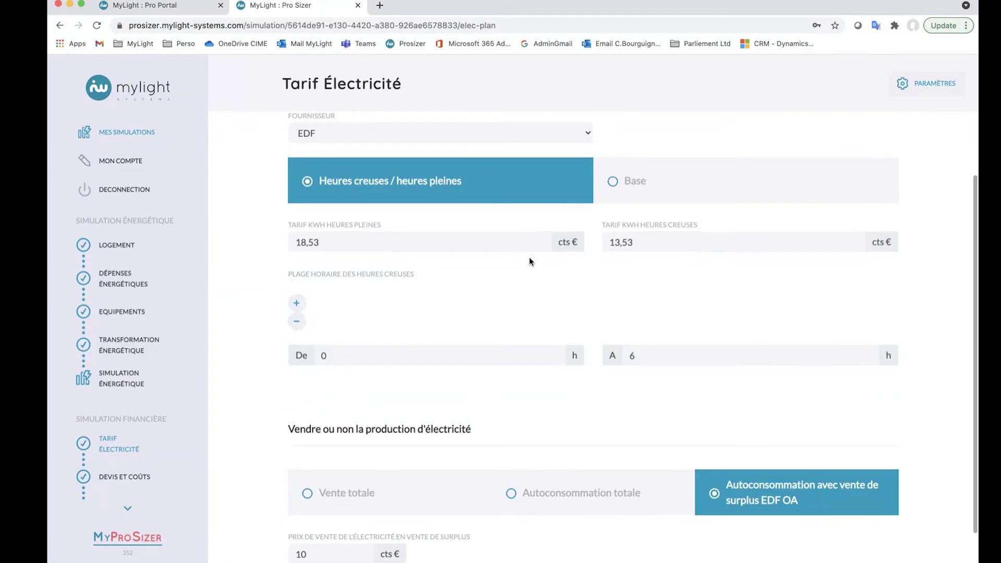
scroll(436, 245, "up", 1)
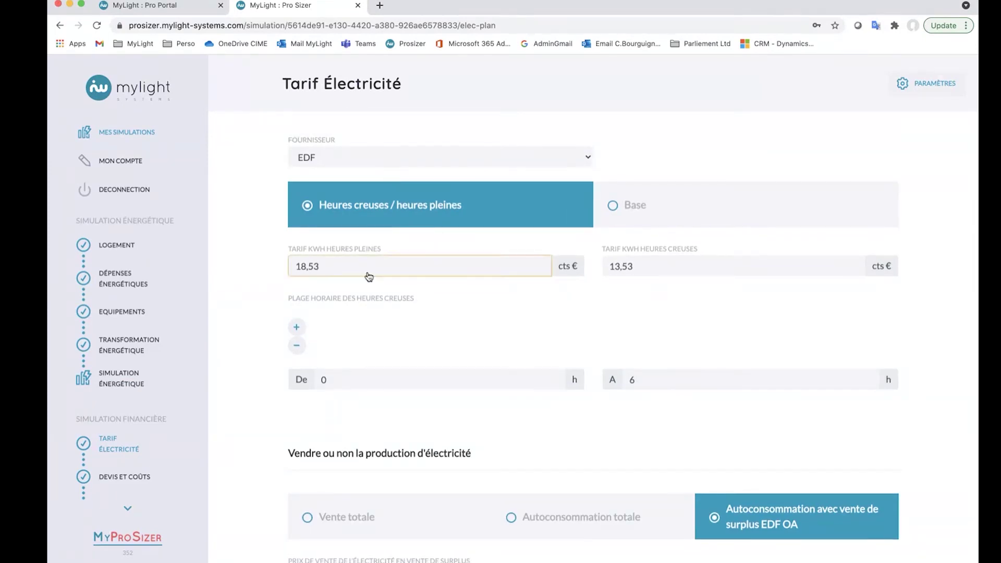
left_click(577, 156)
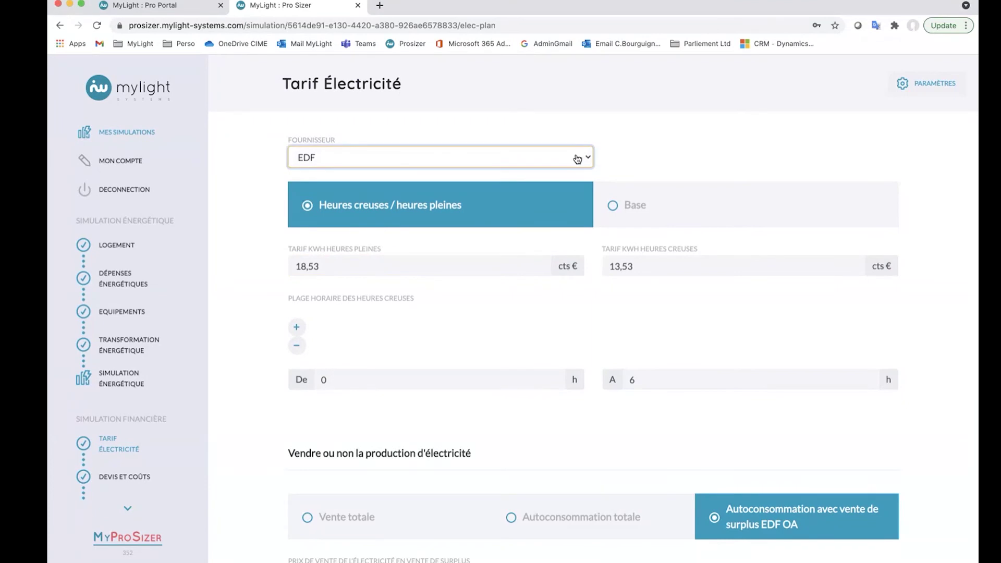
left_click(522, 249)
Step: Try the Vente totale and Autoconsommation totale options, restore Autoconsommation avec vente de surplus EDF OA, and continue to the quote page
scroll(620, 326, "down", 3)
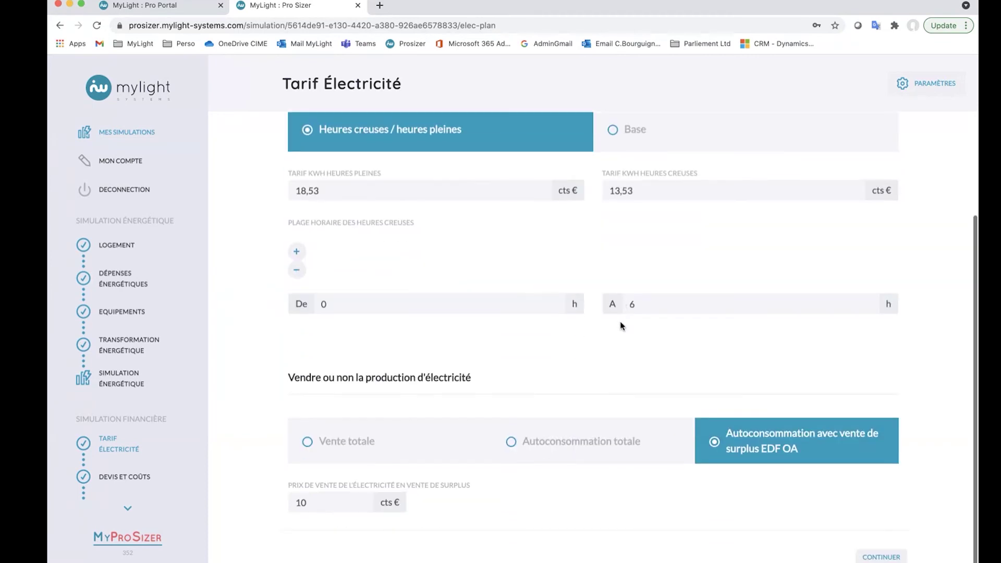
left_click(359, 448)
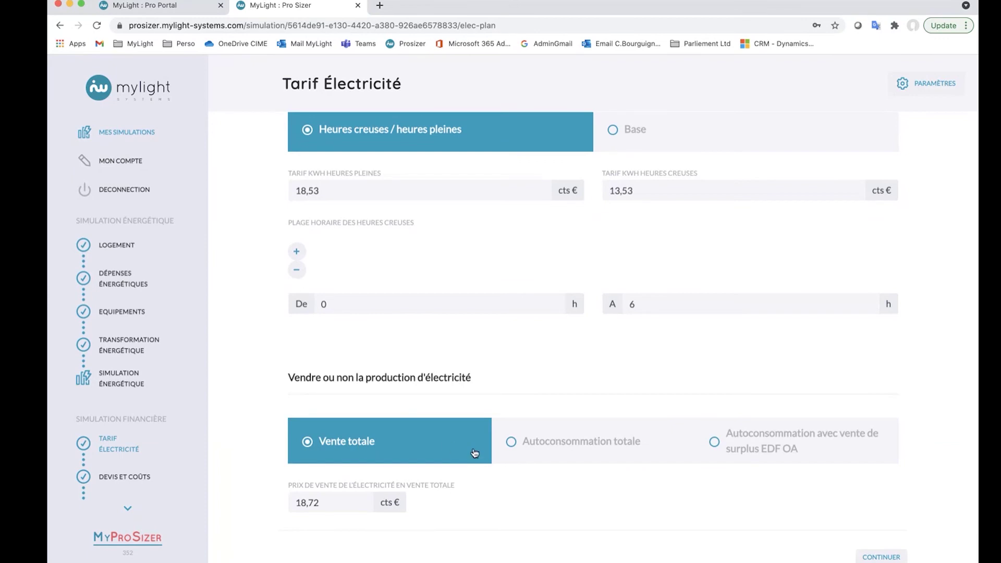
left_click(555, 446)
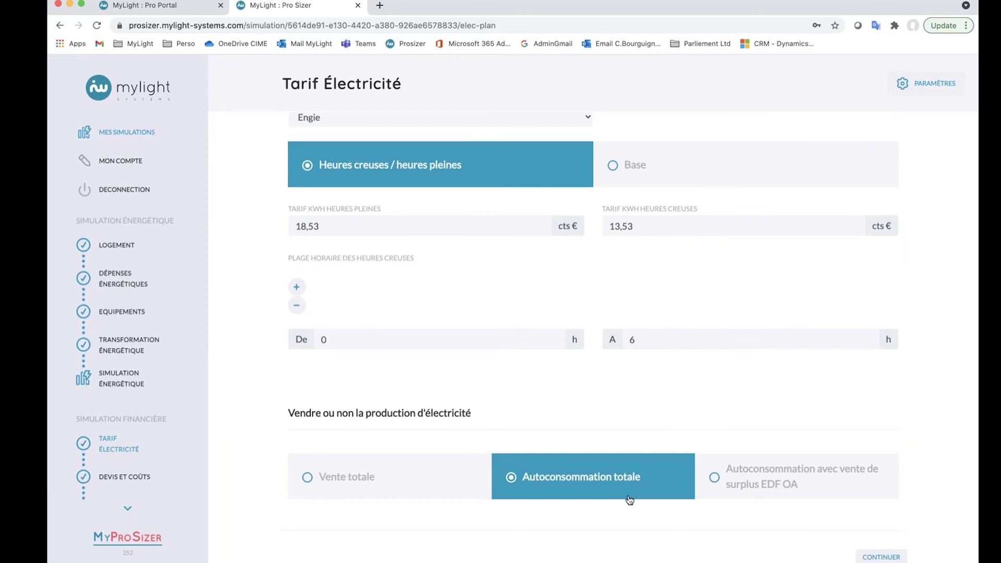
left_click(747, 485)
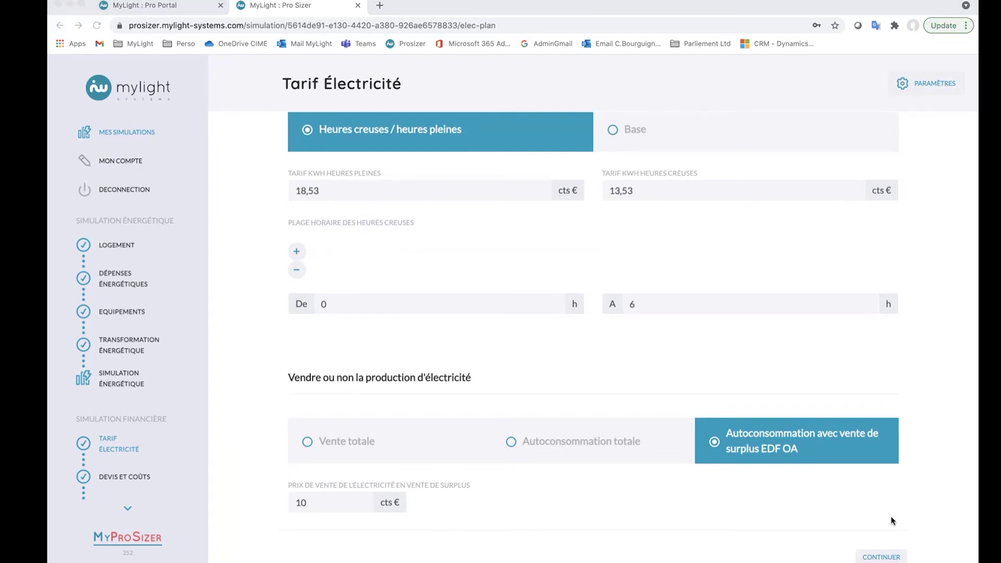
left_click(886, 558)
left_click(886, 557)
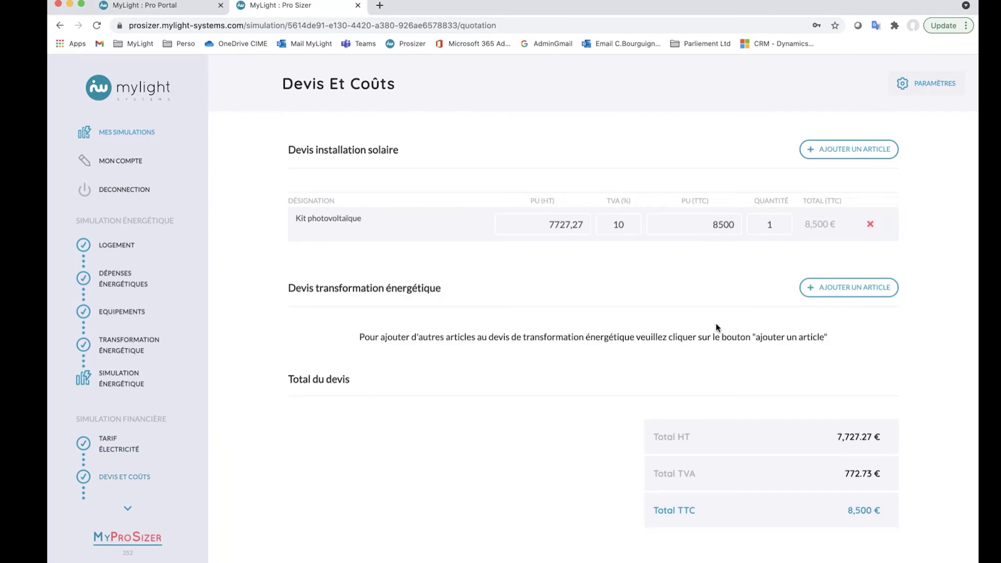
Step: Review the solar installation quote and set the Kit photovoltaïque's unit price excluding tax to 7500 €
left_click(713, 237)
scroll(743, 349, "down", 3)
scroll(744, 353, "down", 1)
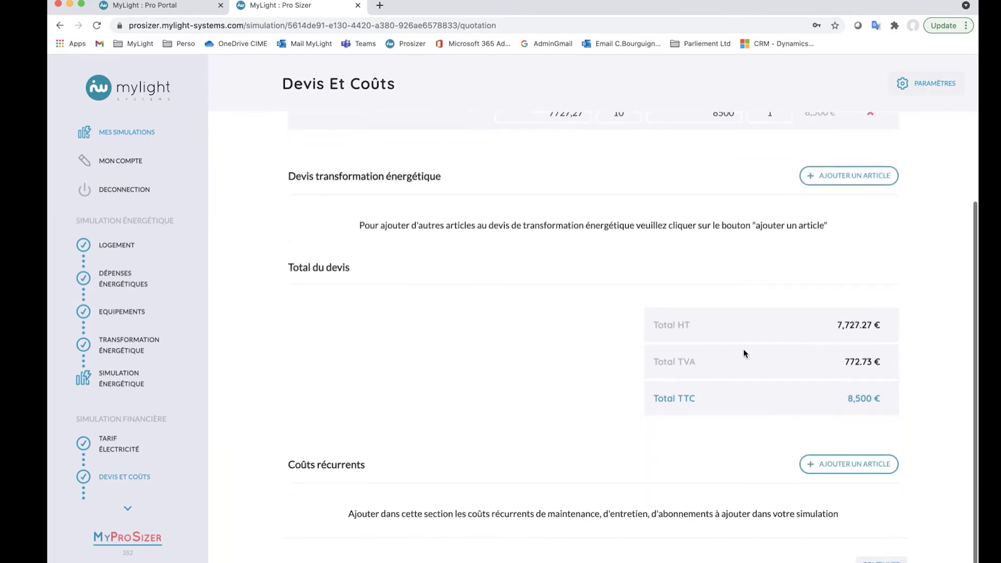
scroll(744, 353, "up", 4)
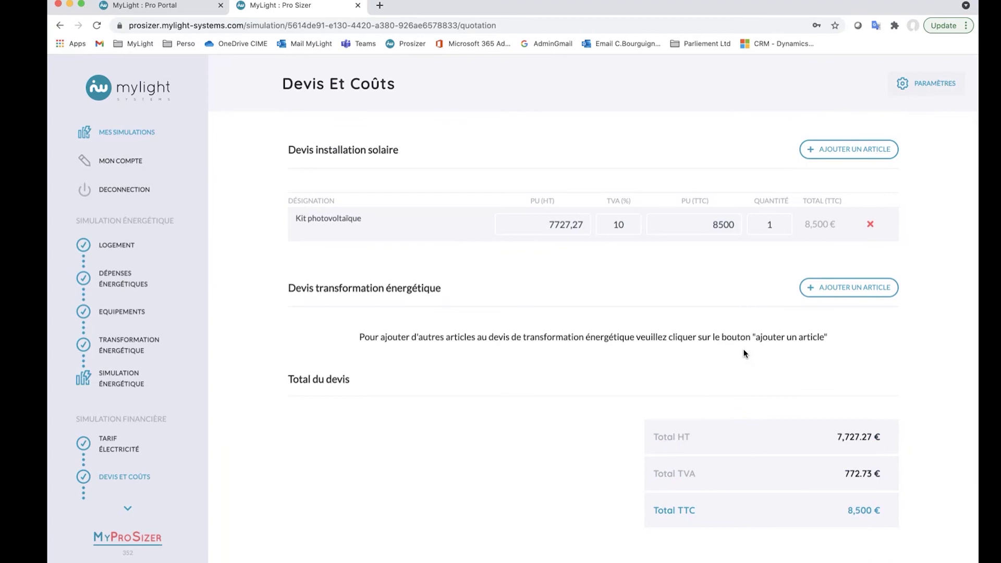
scroll(729, 350, "down", 4)
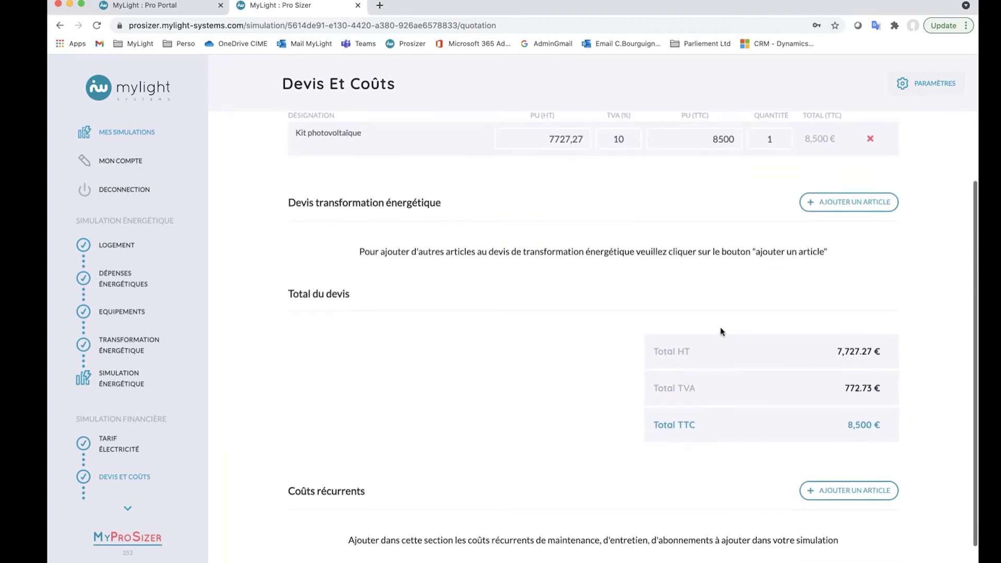
scroll(722, 331, "up", 5)
left_click(562, 226)
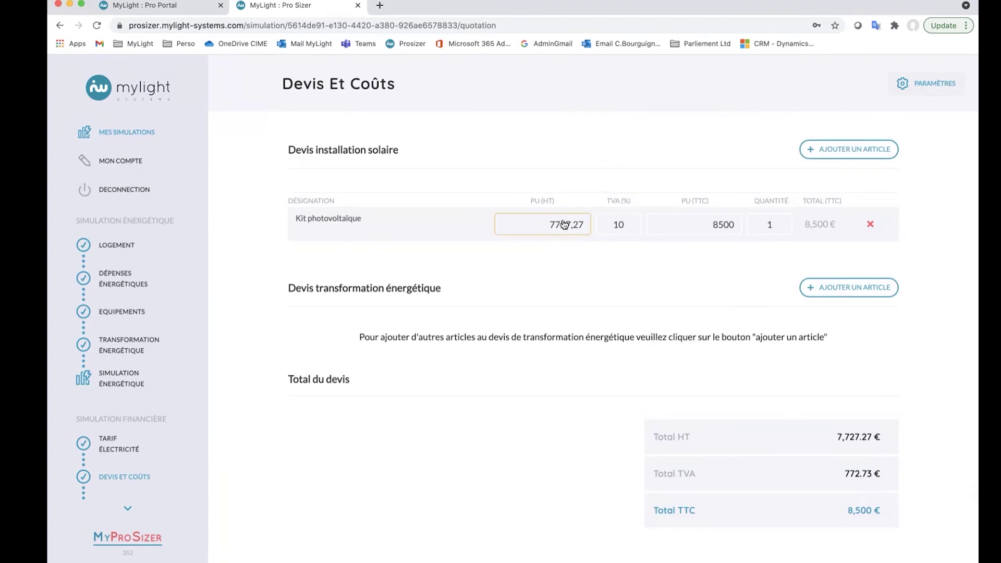
double_click(564, 227)
type("7500")
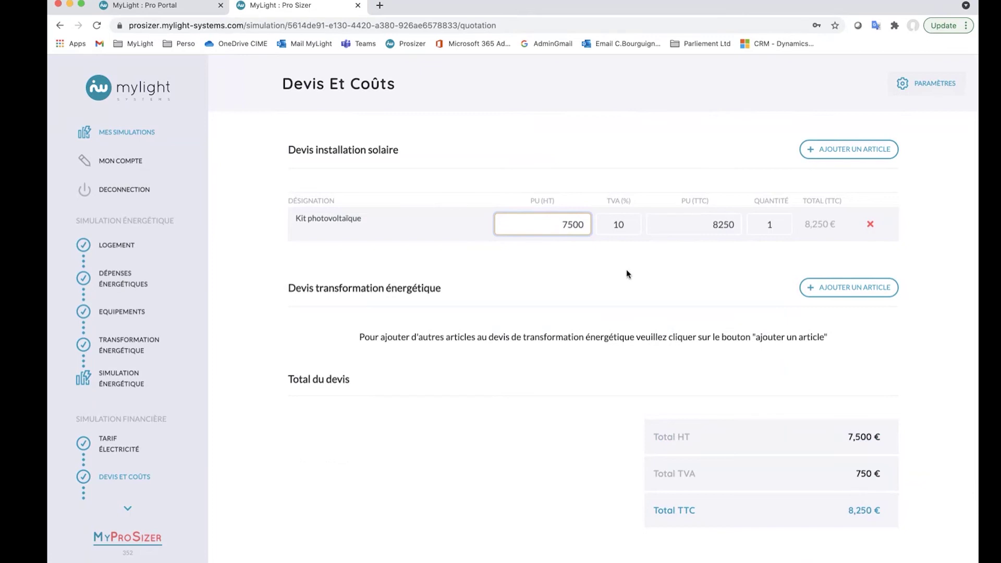
left_click(788, 210)
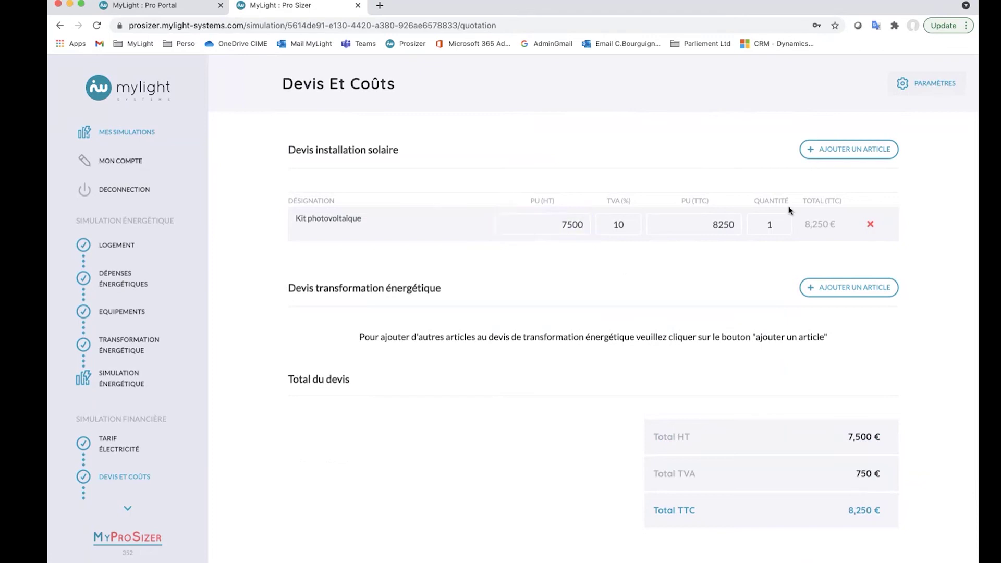
left_click(724, 226)
left_click(623, 224)
left_click(775, 299)
Step: Add a recurring cost item to the quote with a tax-inclusive unit price of 500 €, recurring every 10 years
scroll(775, 299, "down", 2)
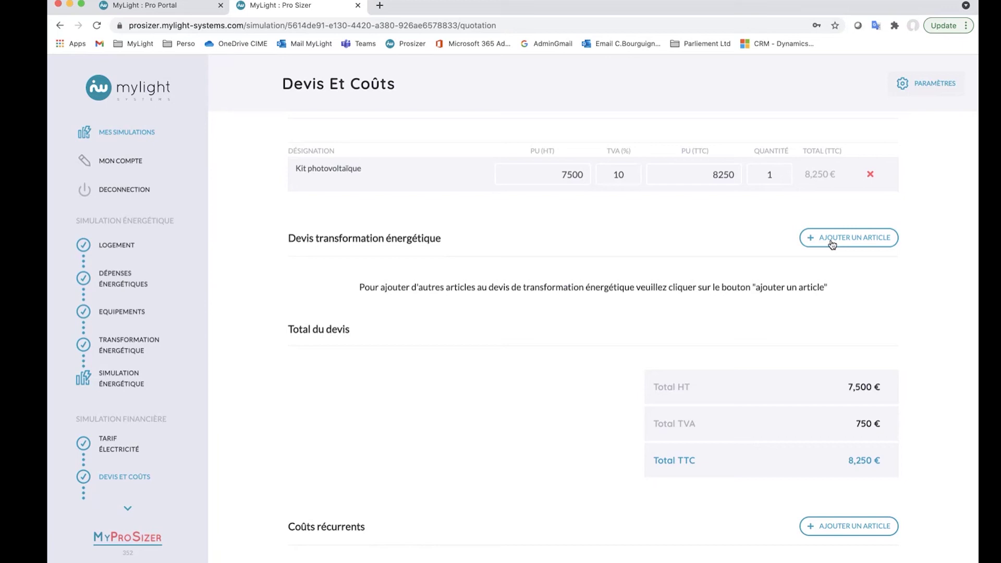
scroll(701, 305, "down", 3)
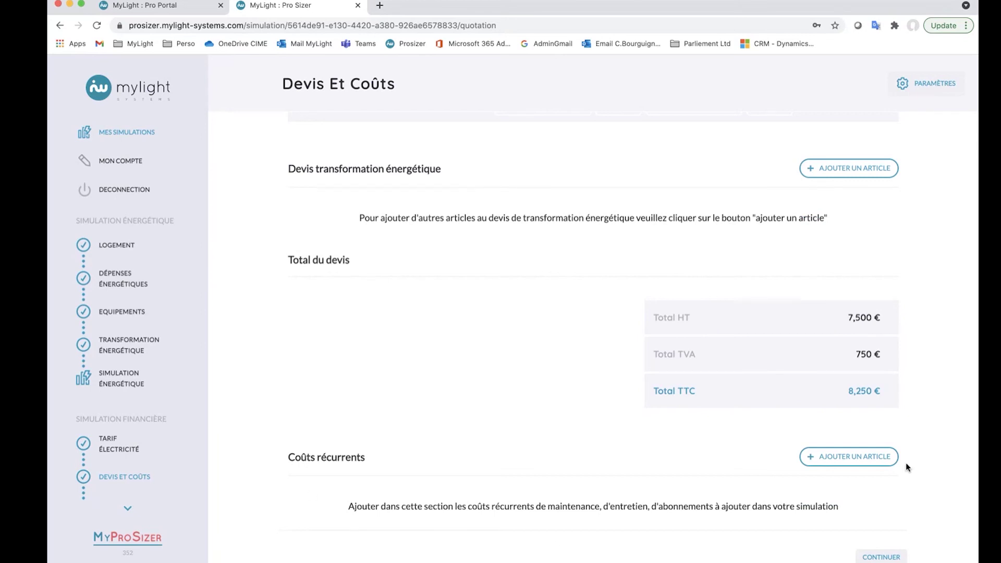
left_click(874, 461)
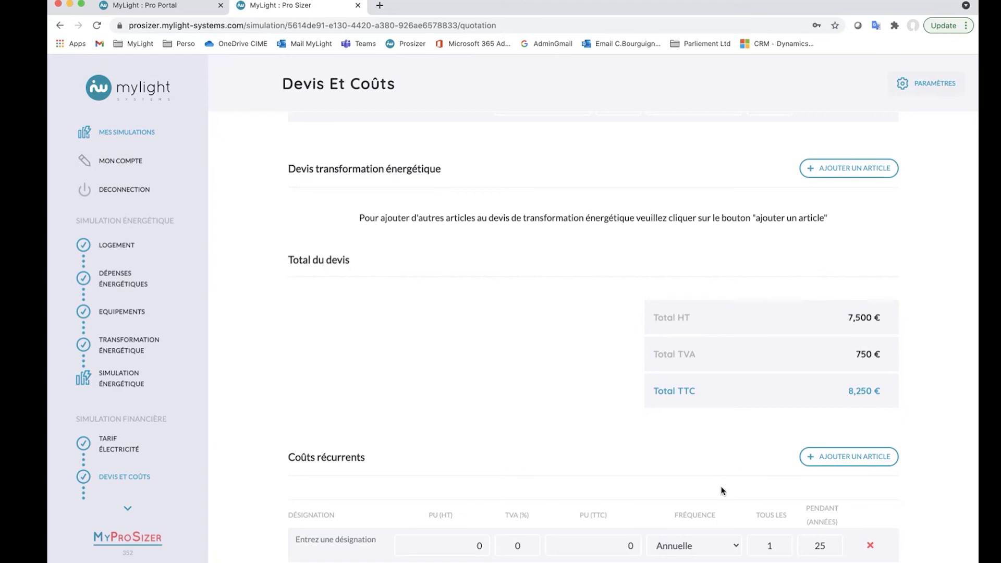
scroll(801, 372, "down", 2)
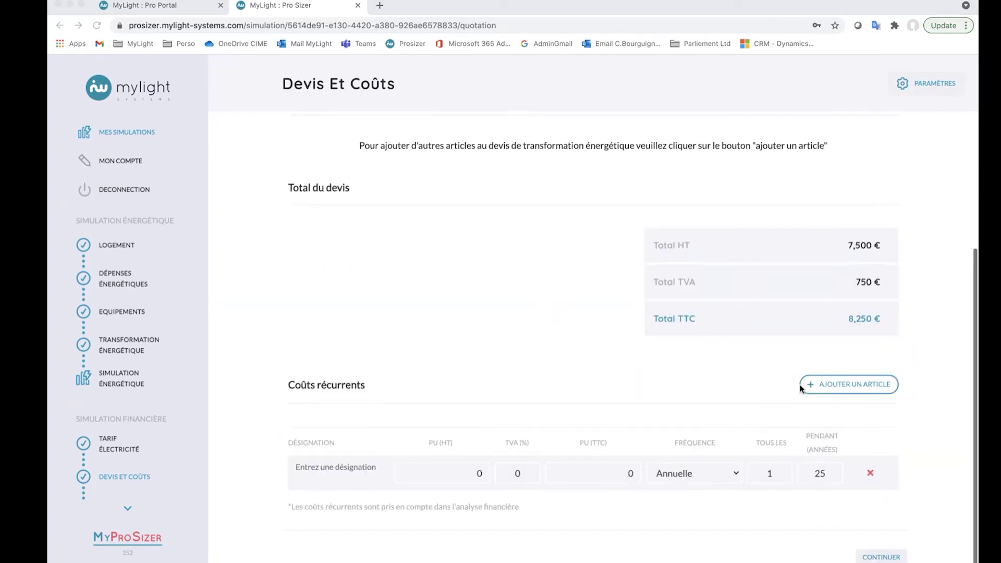
left_click(770, 476)
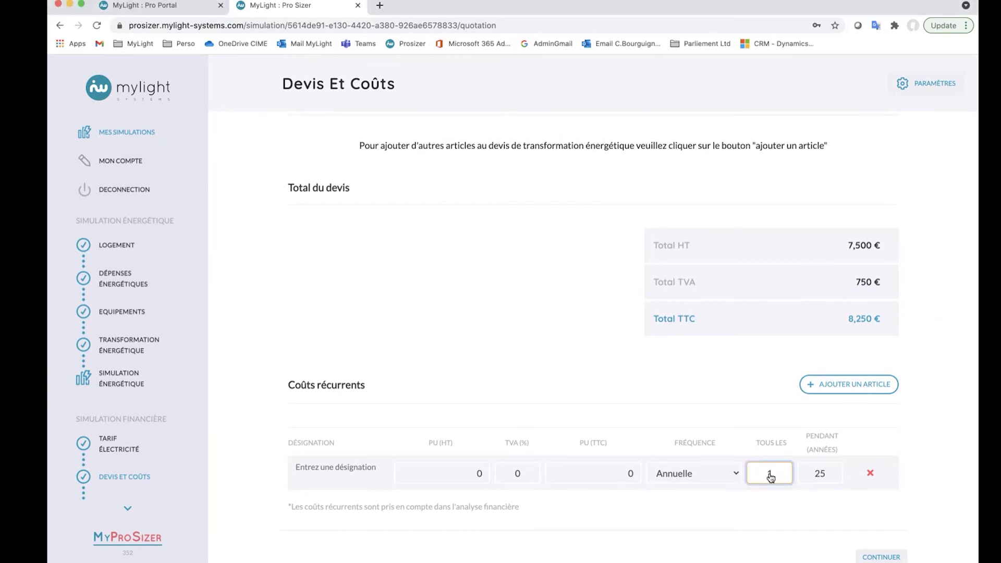
type("0")
left_click(588, 473)
type("500")
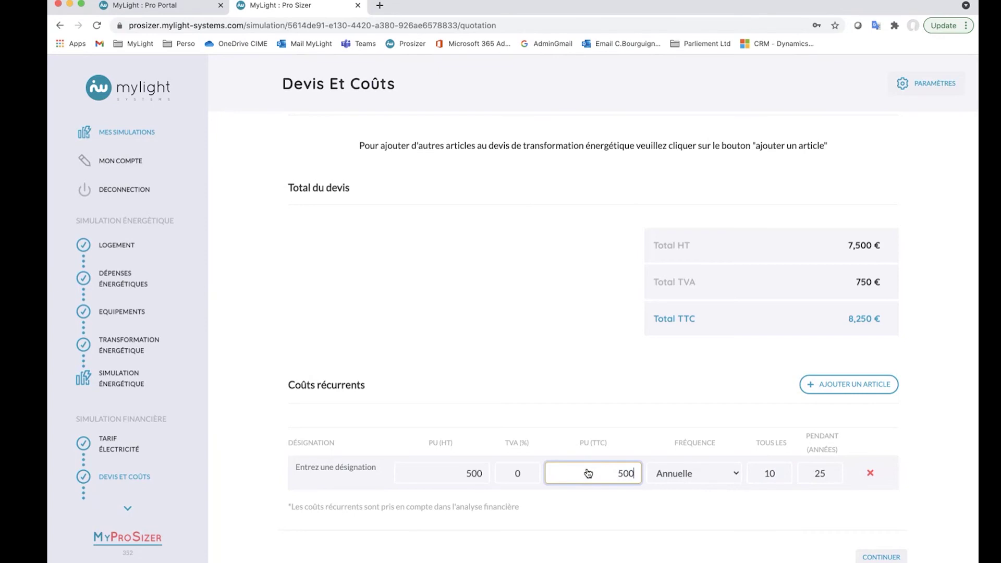
left_click(684, 522)
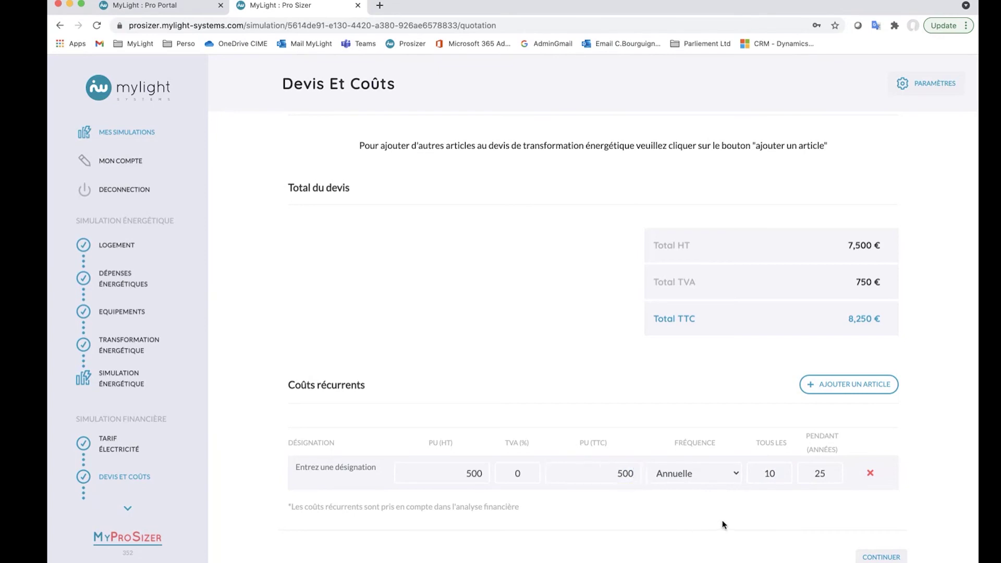
Step: Check the recurring cost item's duration in years and delete the item from the quote
left_click(835, 474)
left_click(824, 502)
left_click(871, 474)
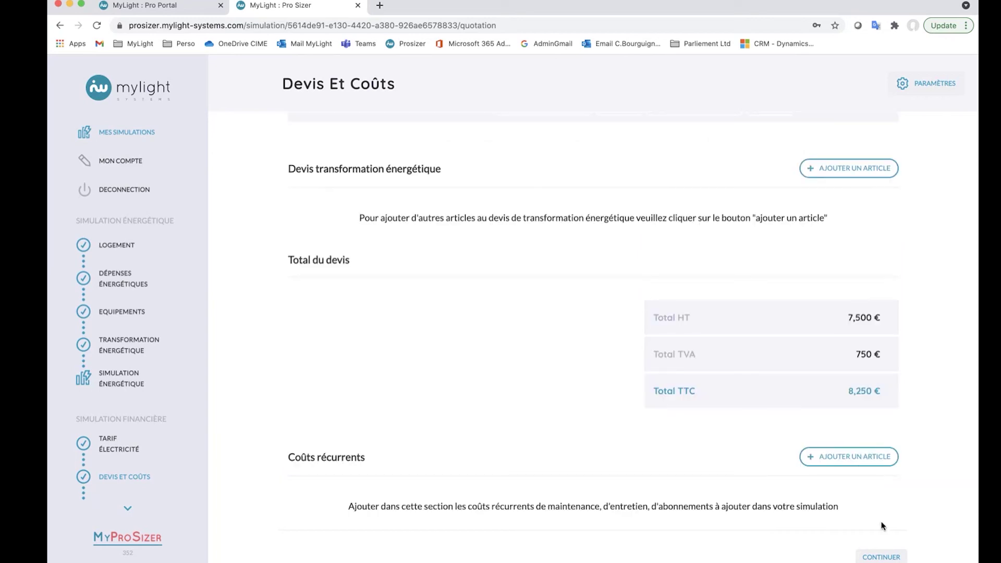
Step: Review the complete quote with its totals and continue to the Aides page
scroll(768, 447, "up", 3)
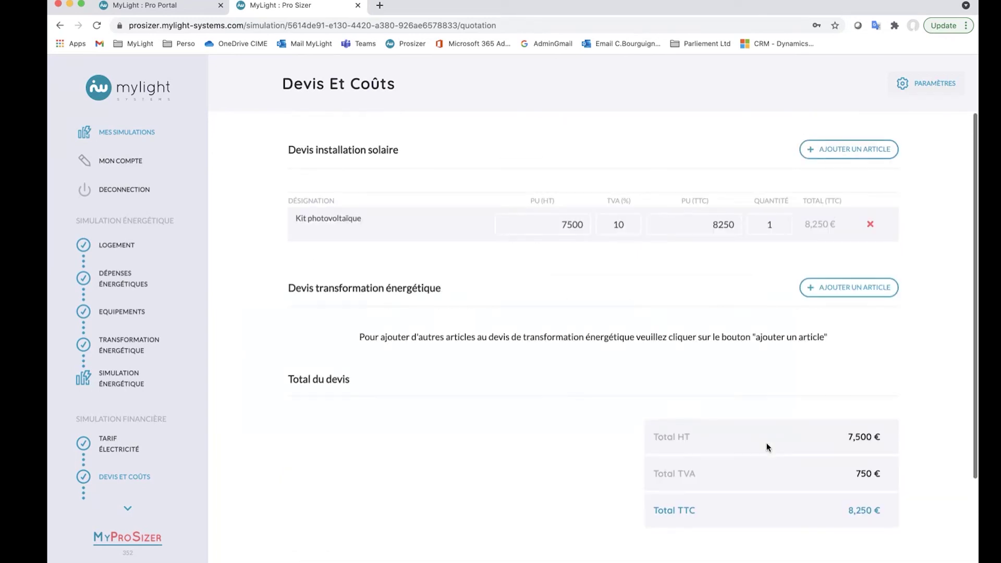
scroll(765, 446, "down", 3)
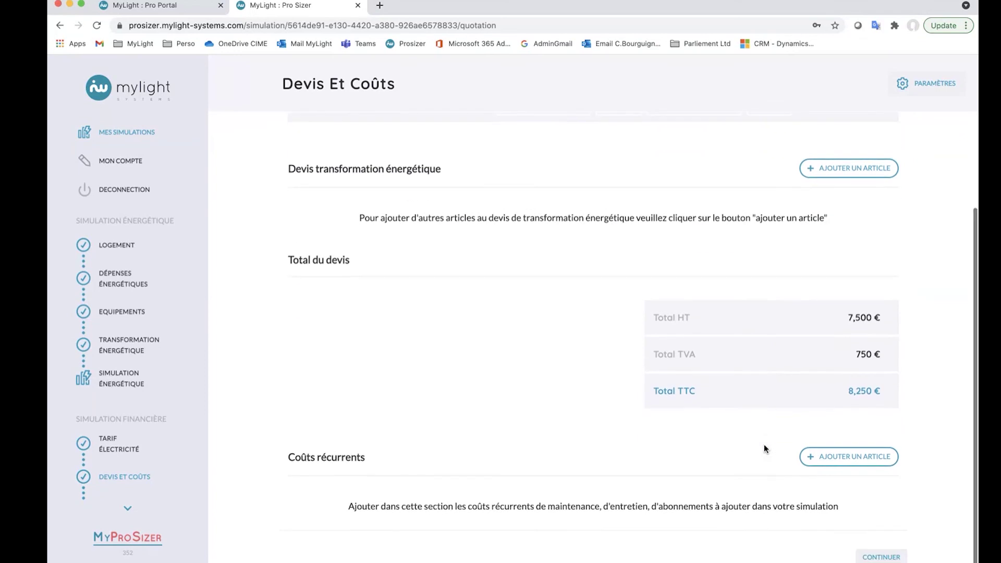
left_click(880, 557)
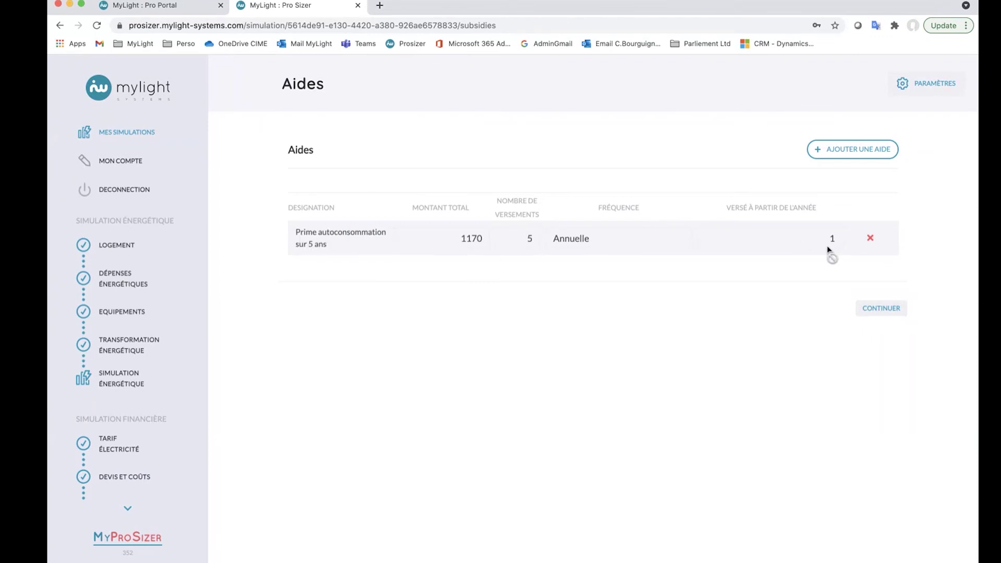
Step: In the simulation parameters, set the self-consumption premium to 380 €/kWc for up to 3 kWc and 280 €/kWc for up to 9 kWc
left_click(922, 90)
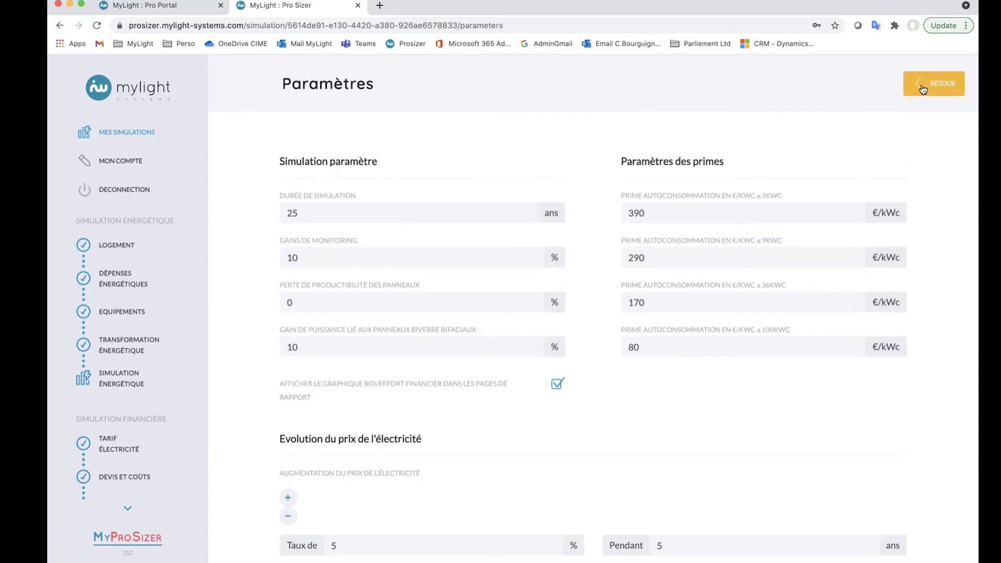
double_click(676, 216)
type("380")
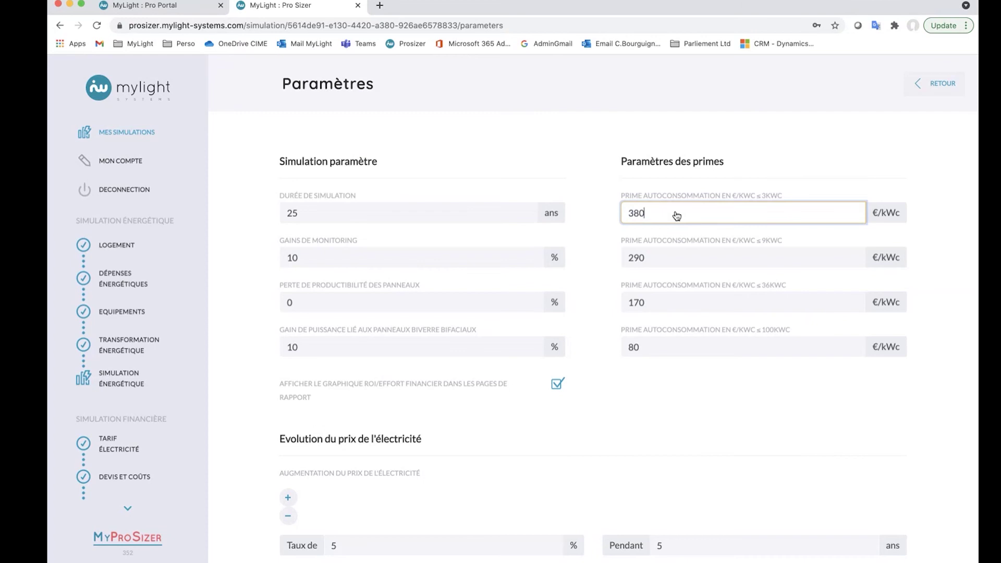
double_click(694, 261)
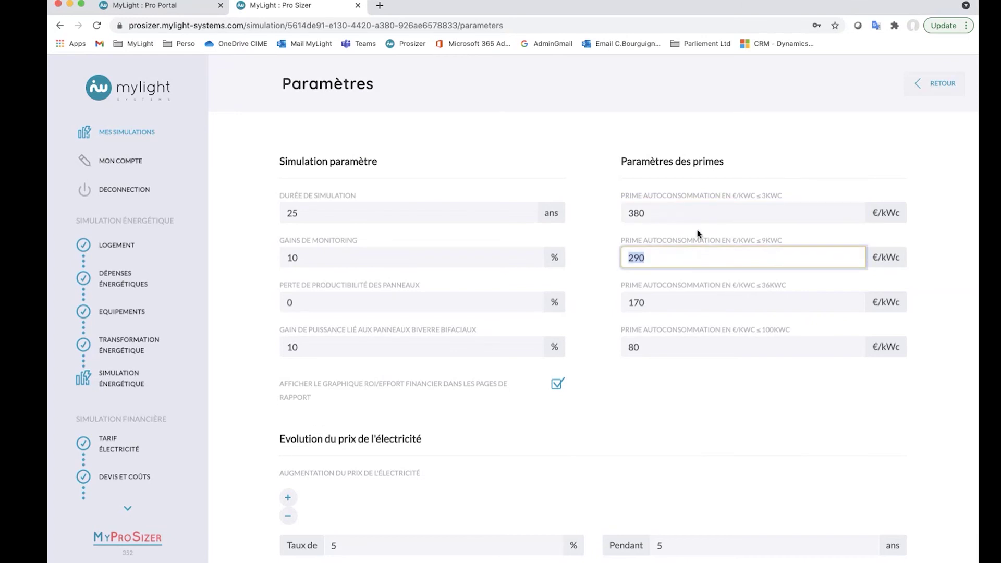
type("280")
left_click(598, 187)
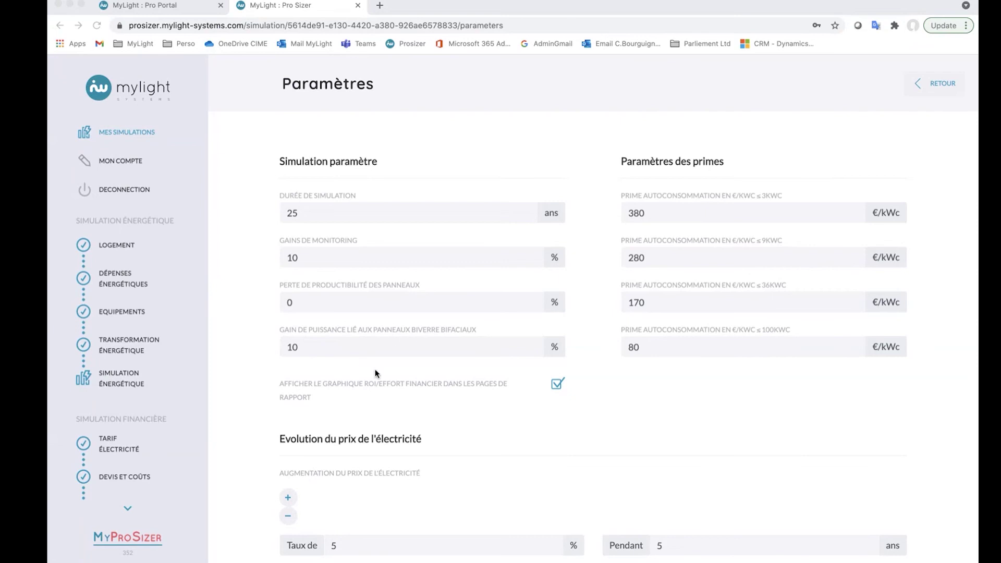
Step: Set the electricity price increase rate for the first 5-year period to 5,5 %
scroll(385, 371, "down", 5)
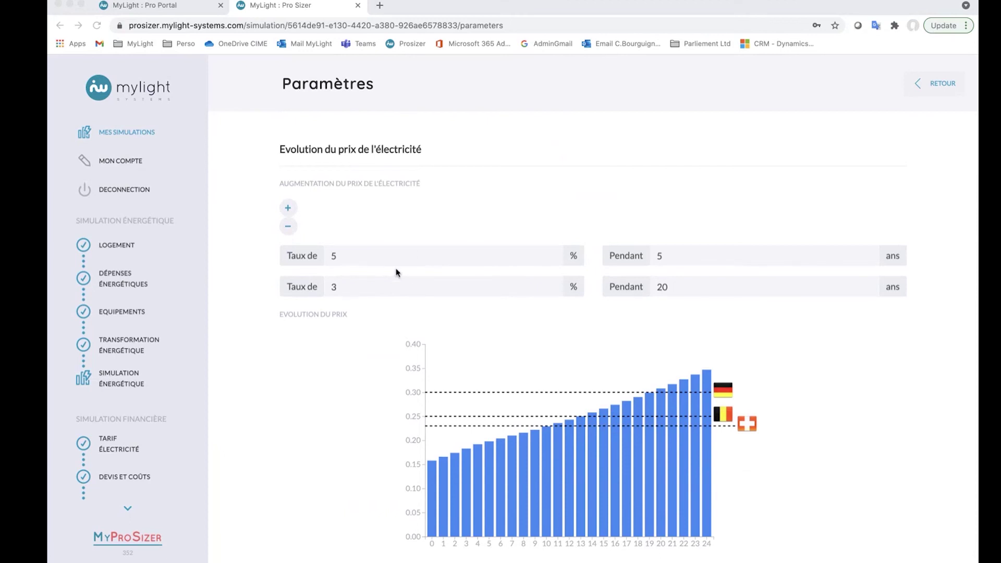
left_click(365, 264)
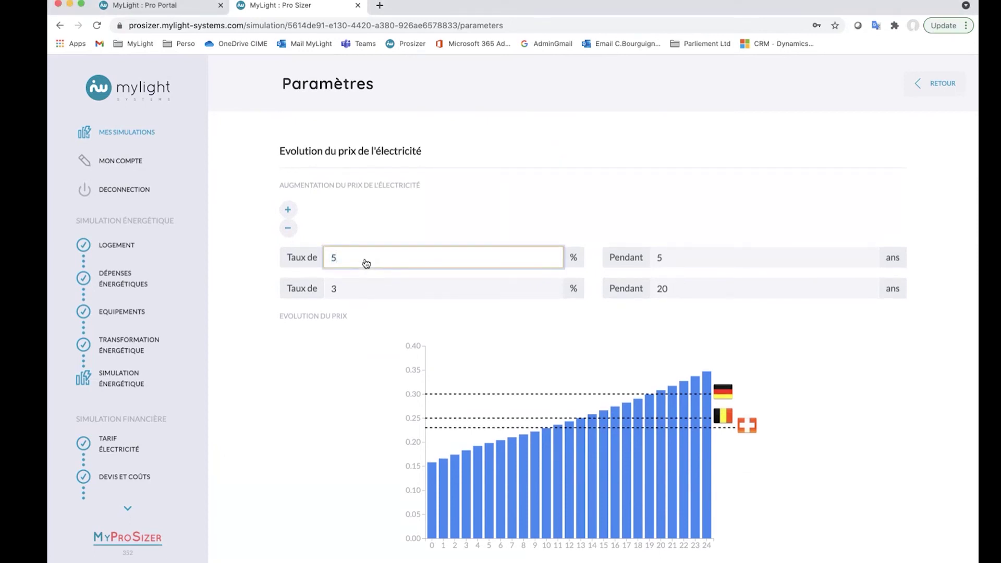
type(",5")
left_click(317, 374)
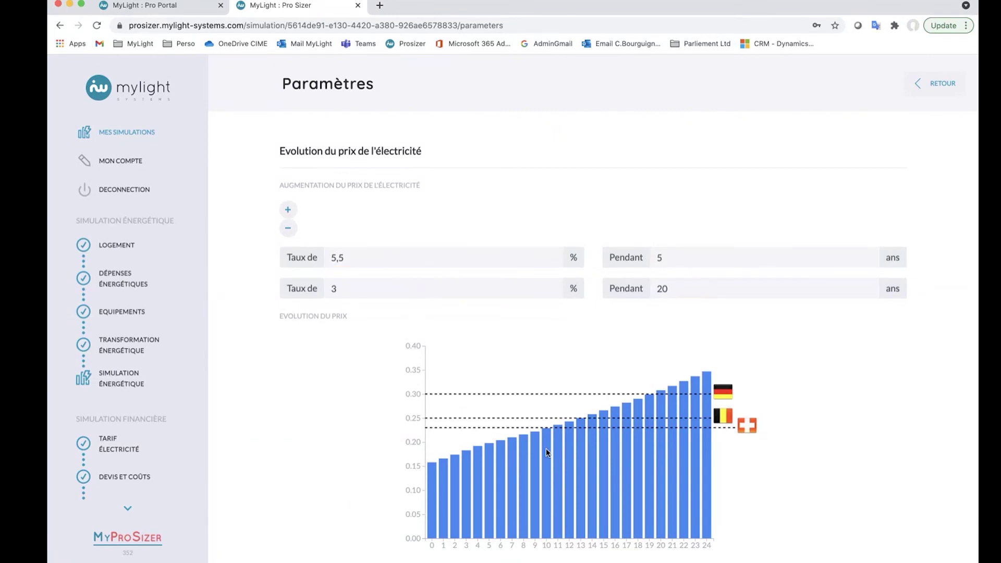
Step: Try a 10 % electricity price increase for the first period and set the rate back to 5,5 %
double_click(358, 264)
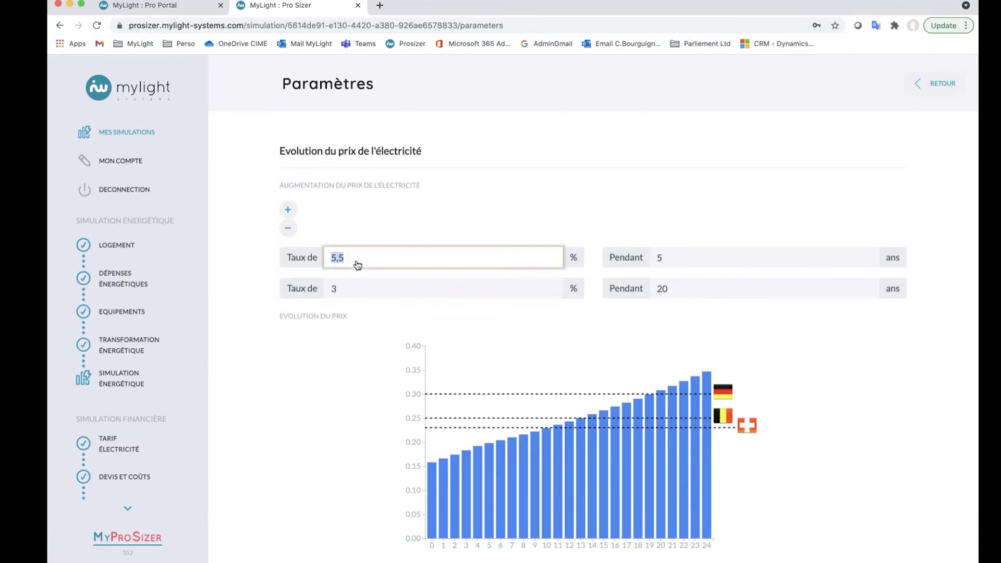
type("10")
left_click(311, 414)
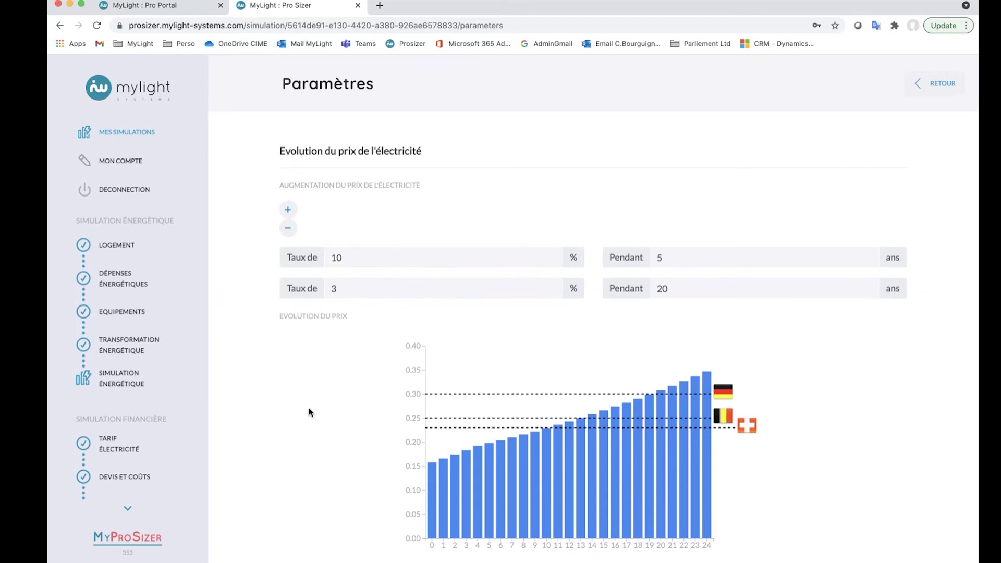
left_click(348, 265)
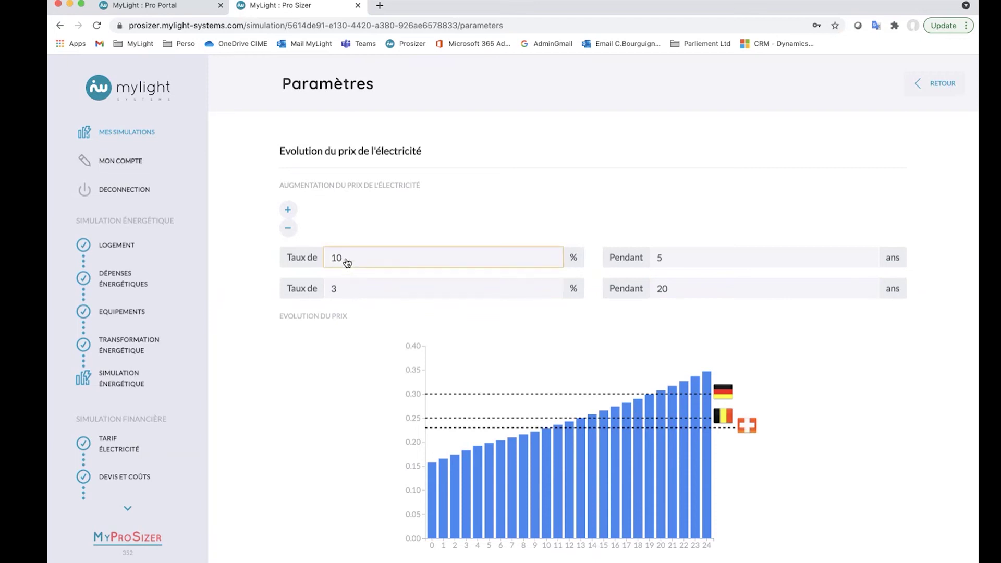
double_click(358, 262)
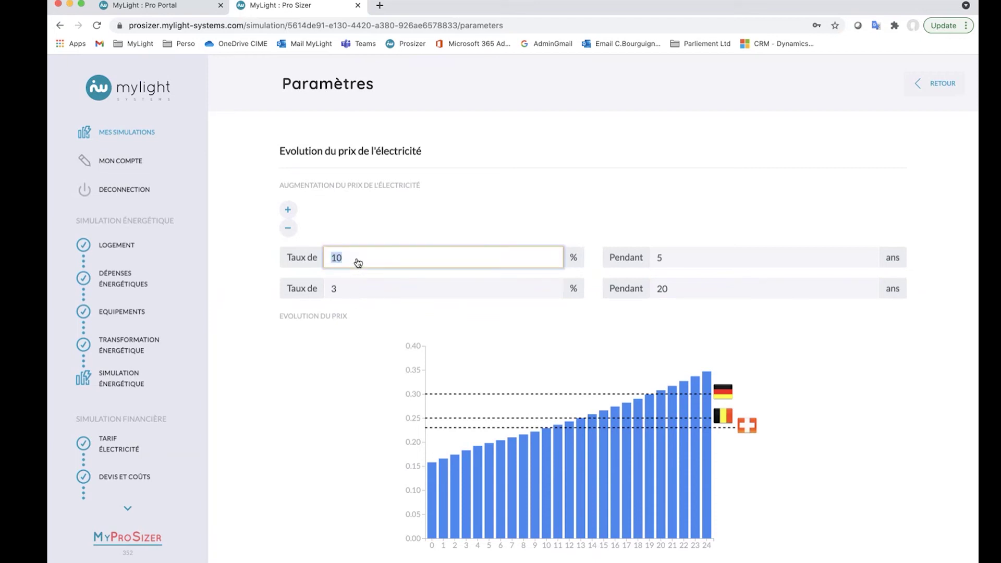
type("5,5")
left_click(374, 342)
Step: Add two extra periods to the electricity price increase and remove both again
left_click(289, 210)
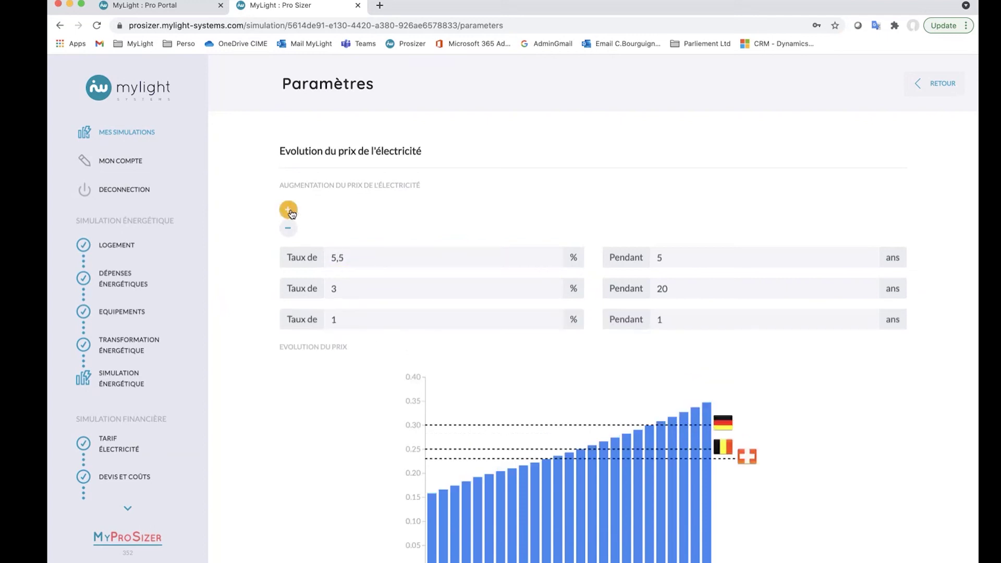
left_click(290, 211)
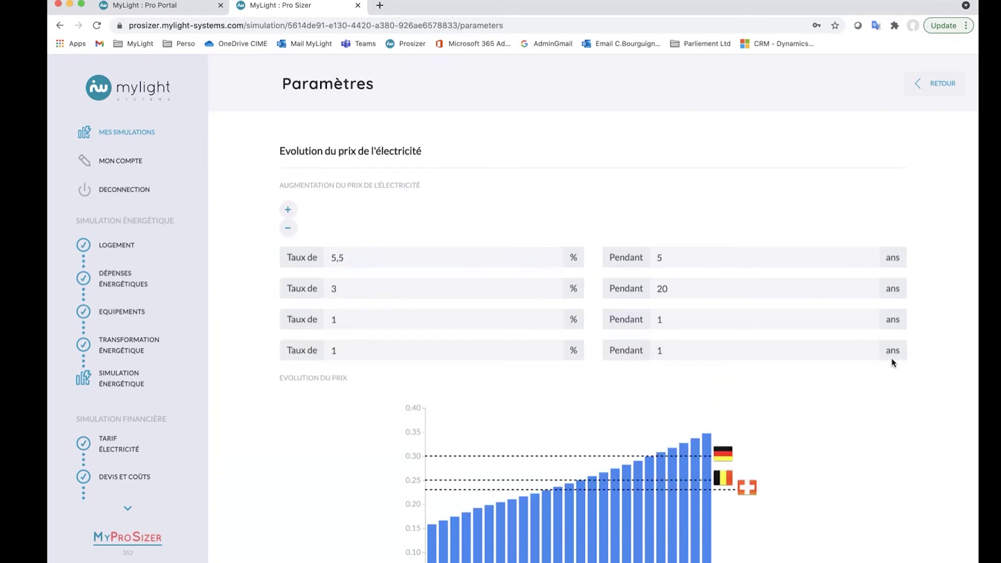
left_click(287, 234)
left_click(286, 233)
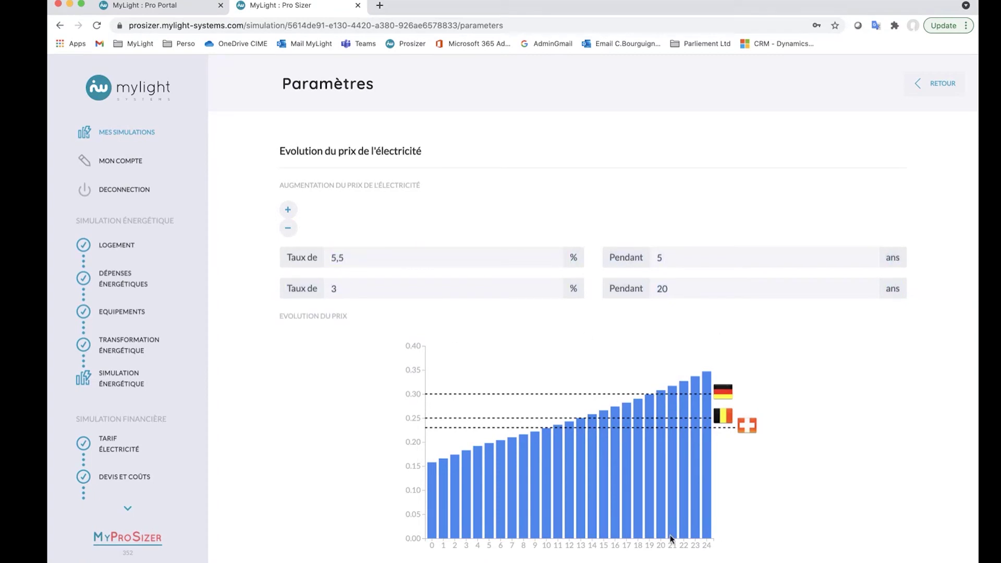
Step: Return to the Aides page and continue through Financement with Paiement comptant to the financial simulation
left_click(922, 84)
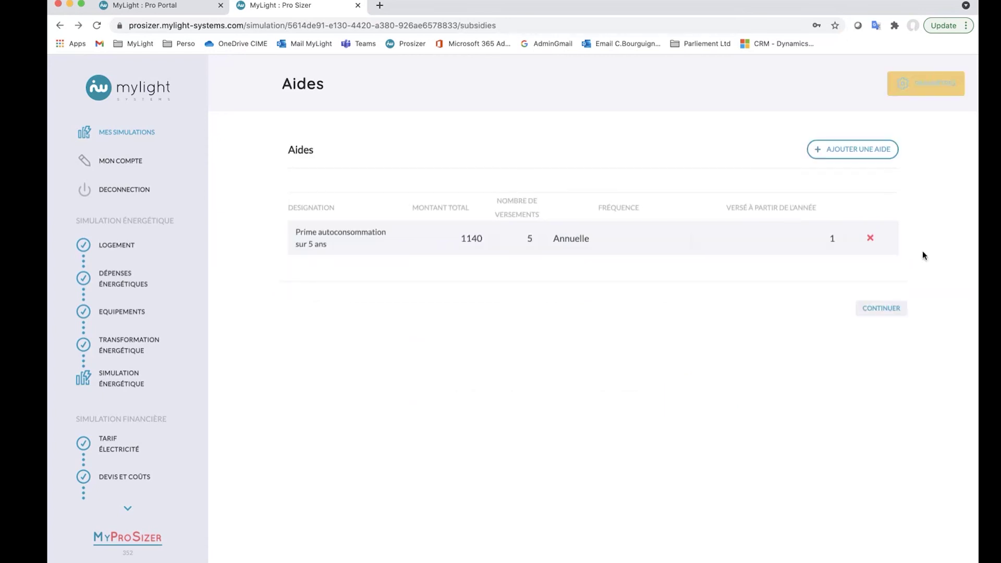
left_click(887, 309)
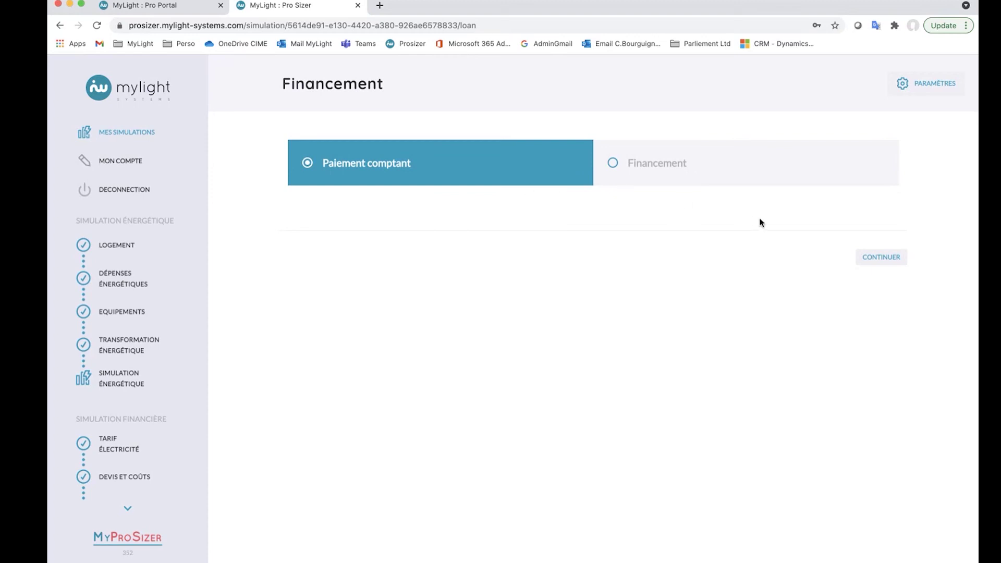
left_click(888, 259)
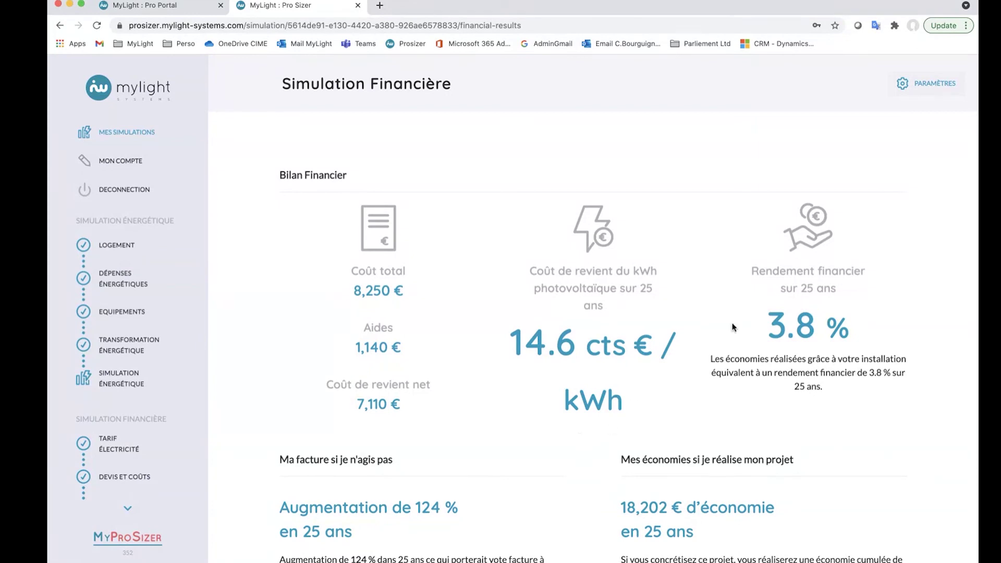
Step: Review the financial simulation's future bill, project savings and return on investment charts
scroll(729, 323, "down", 5)
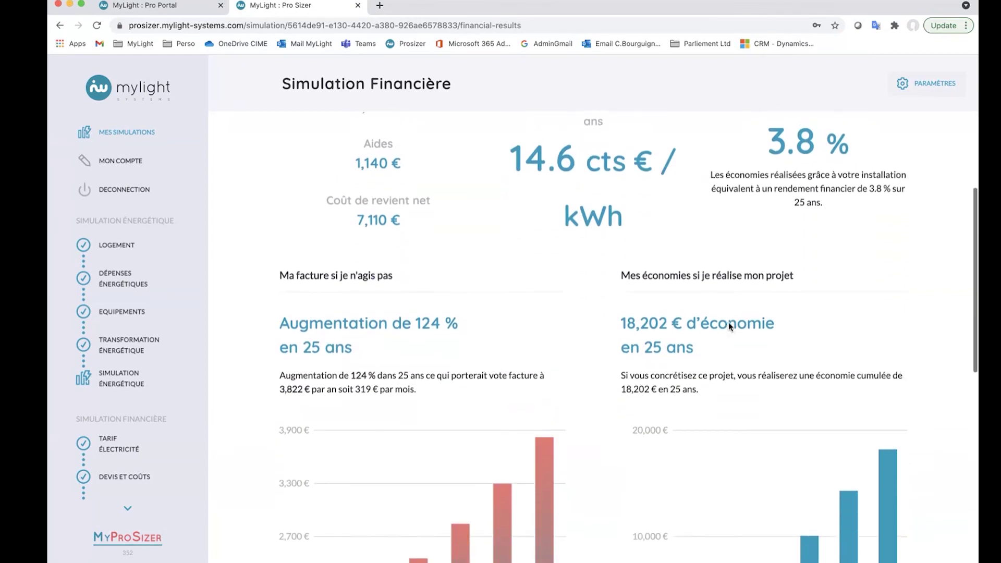
scroll(729, 323, "down", 3)
mouse_move(540, 437)
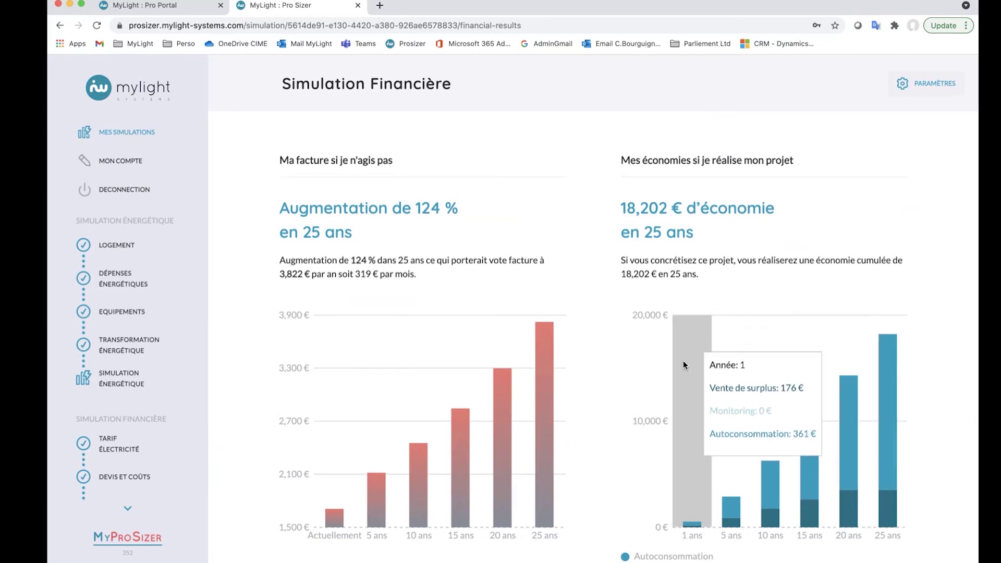
scroll(684, 361, "down", 6)
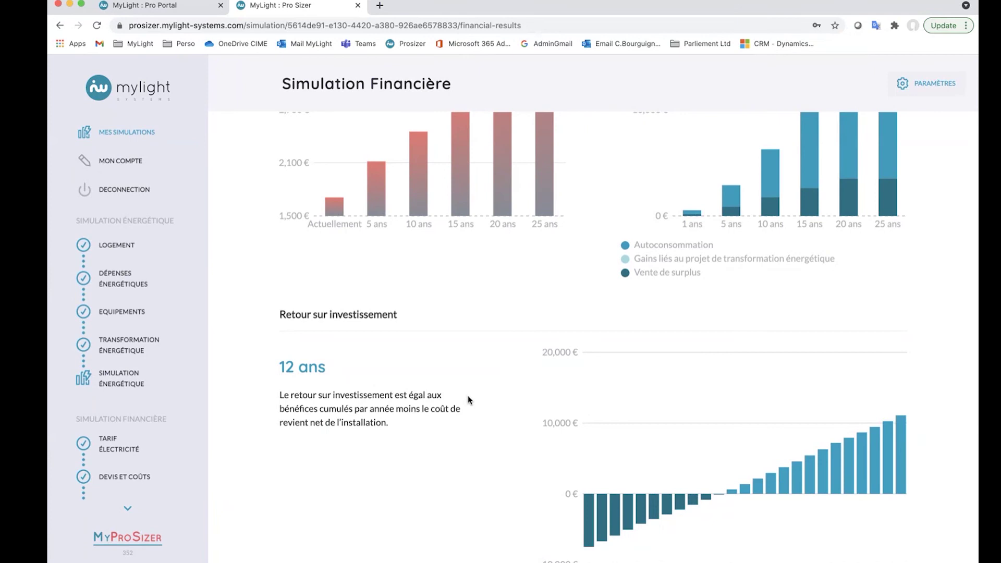
scroll(472, 398, "down", 1)
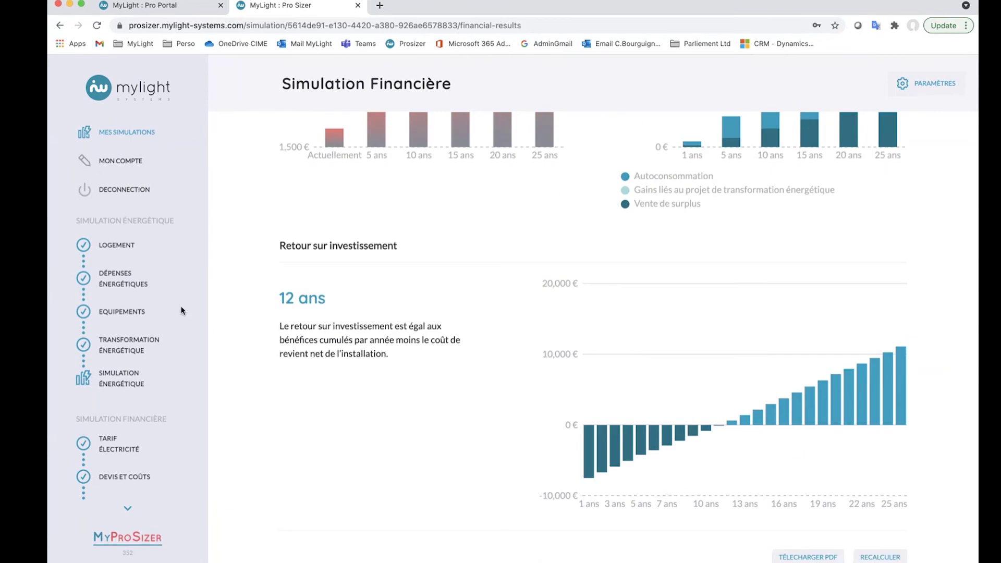
Step: Enable the Système d'optimisation MyLight with performance tracking and hot water optimisation in Transformation Énergétique, and continue to the energy simulation
left_click(132, 313)
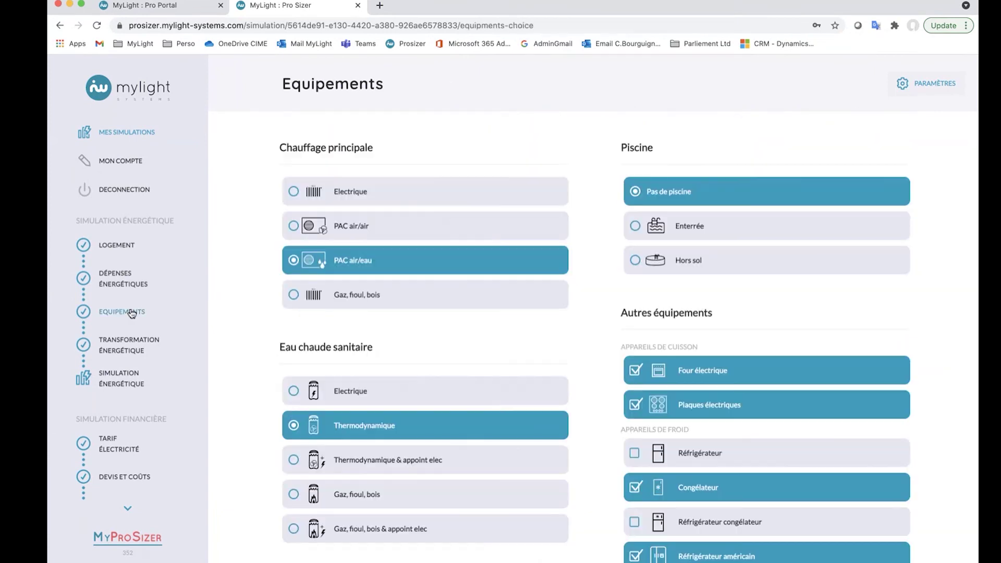
left_click(121, 343)
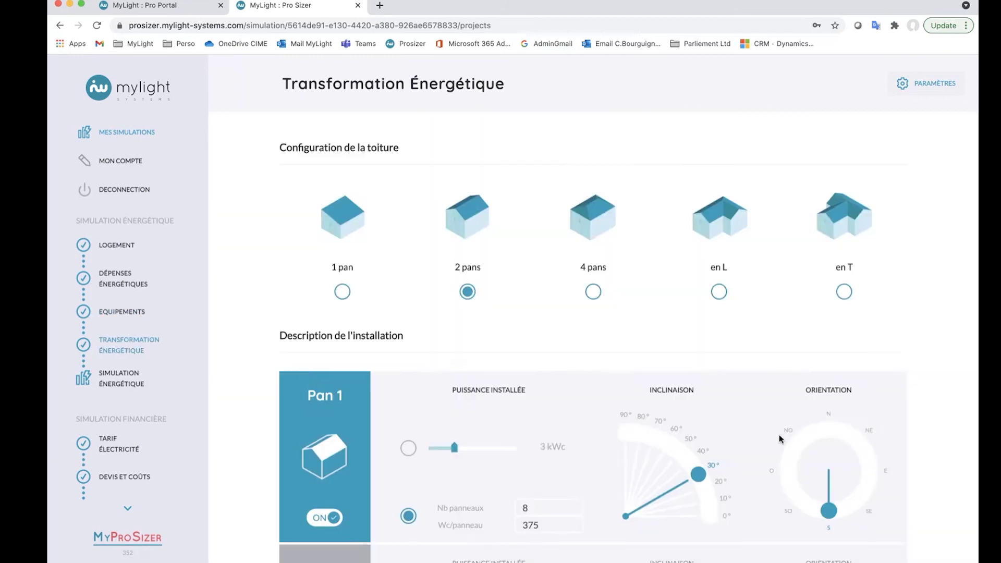
scroll(756, 428, "down", 6)
scroll(733, 422, "down", 3)
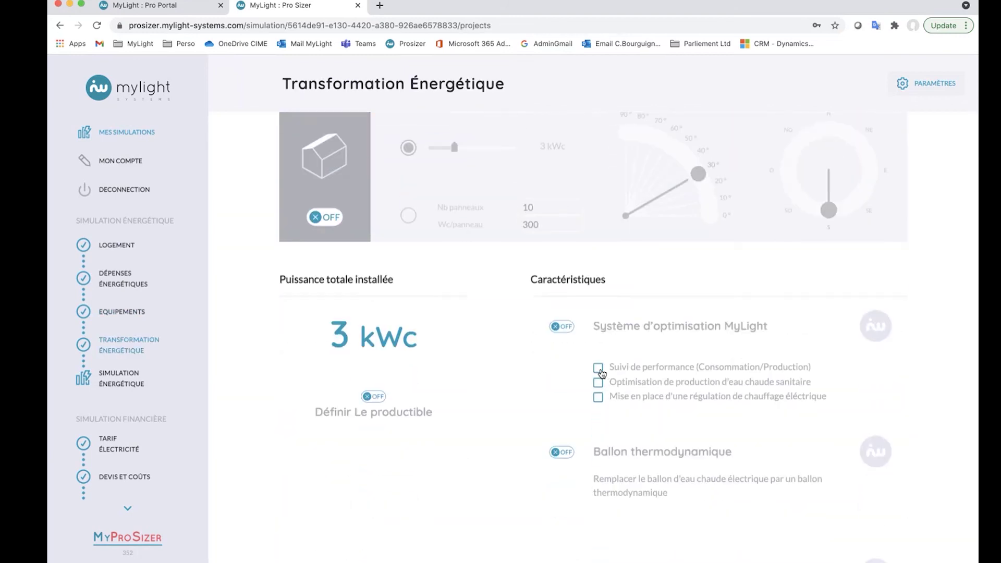
left_click(569, 330)
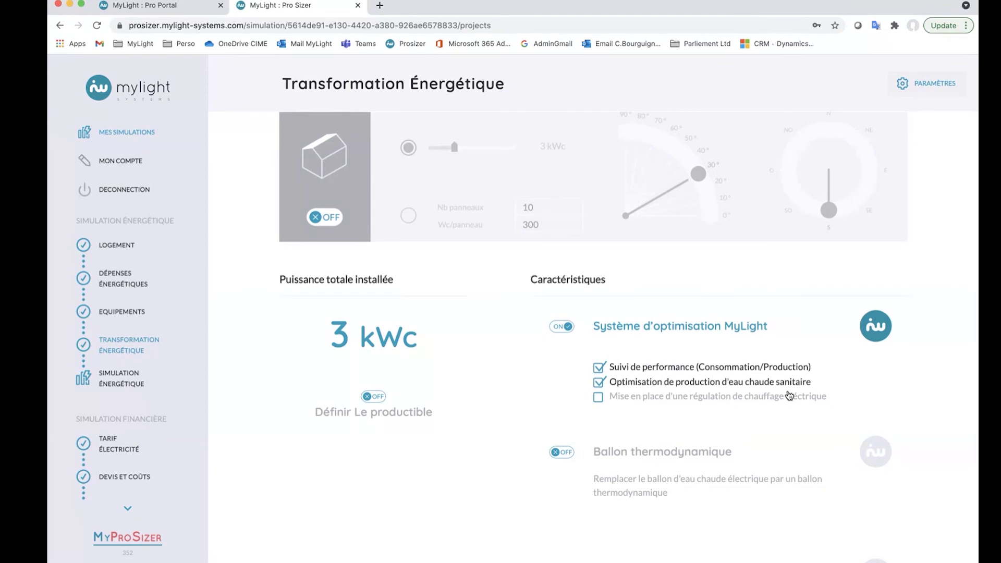
scroll(672, 376, "down", 5)
left_click(881, 556)
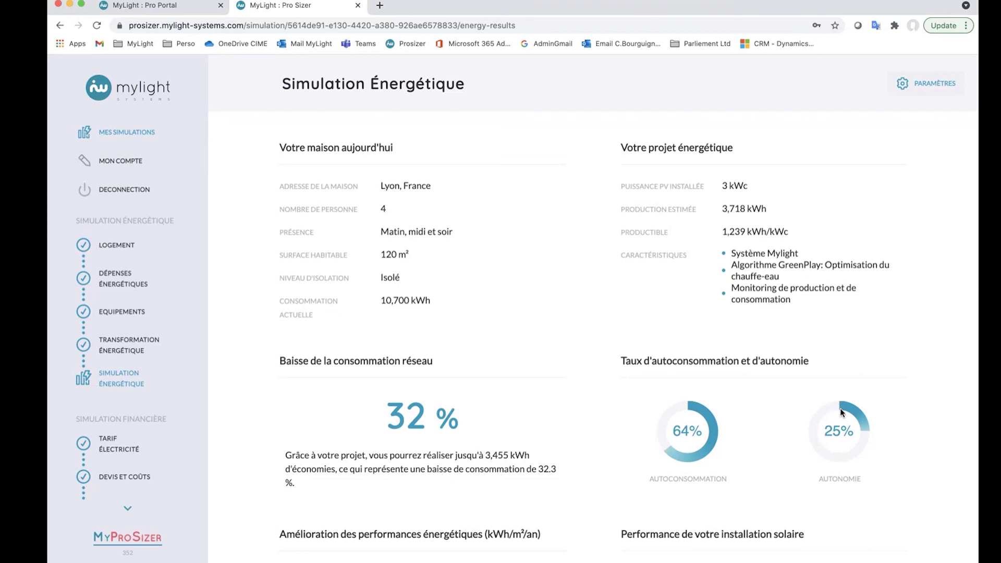
Step: Examine the energy simulation's self-consumption and autonomy rates, energy performance, solar production and the consumption breakdown over 24 months
scroll(811, 407, "down", 2)
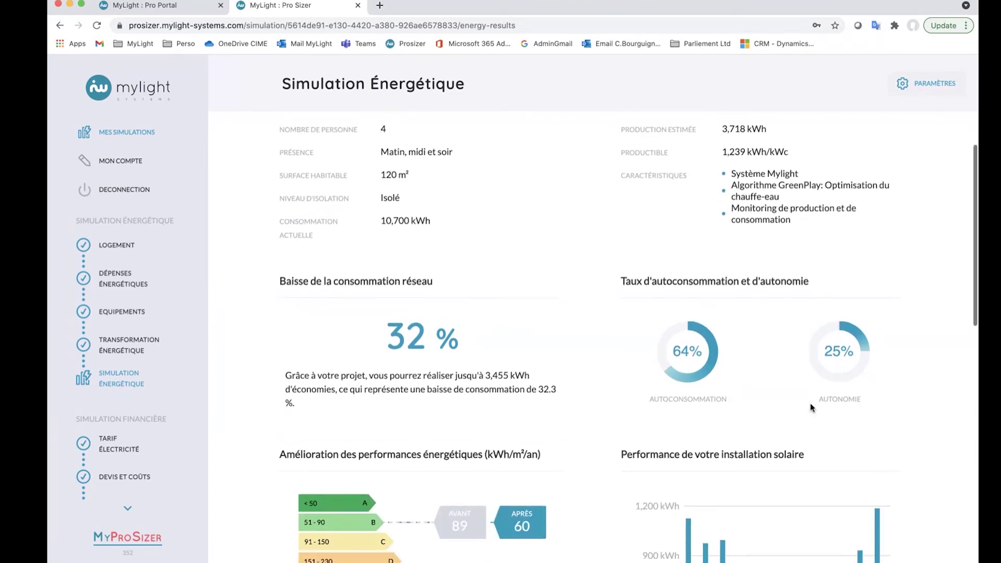
scroll(810, 407, "down", 2)
scroll(813, 408, "down", 1)
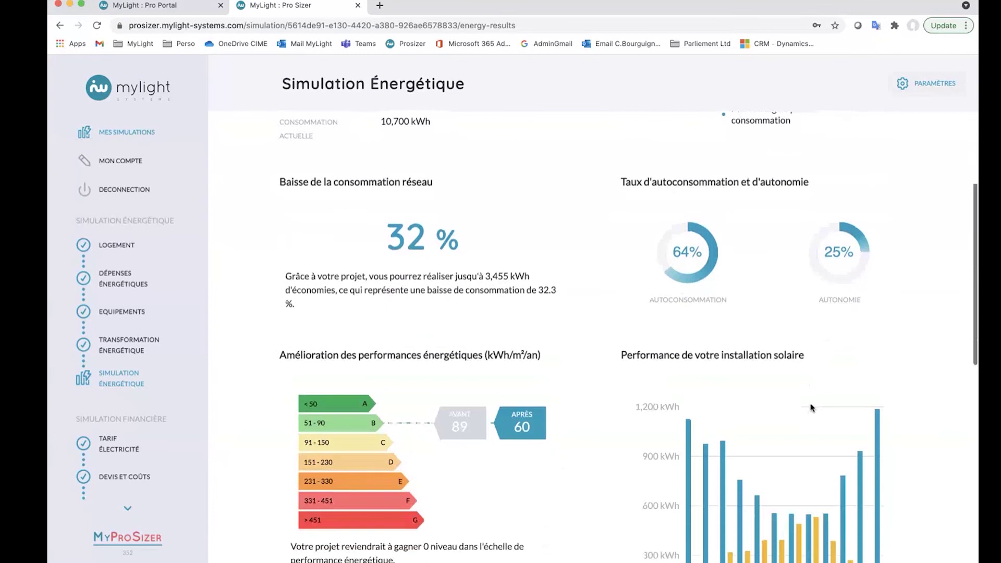
scroll(812, 409, "down", 2)
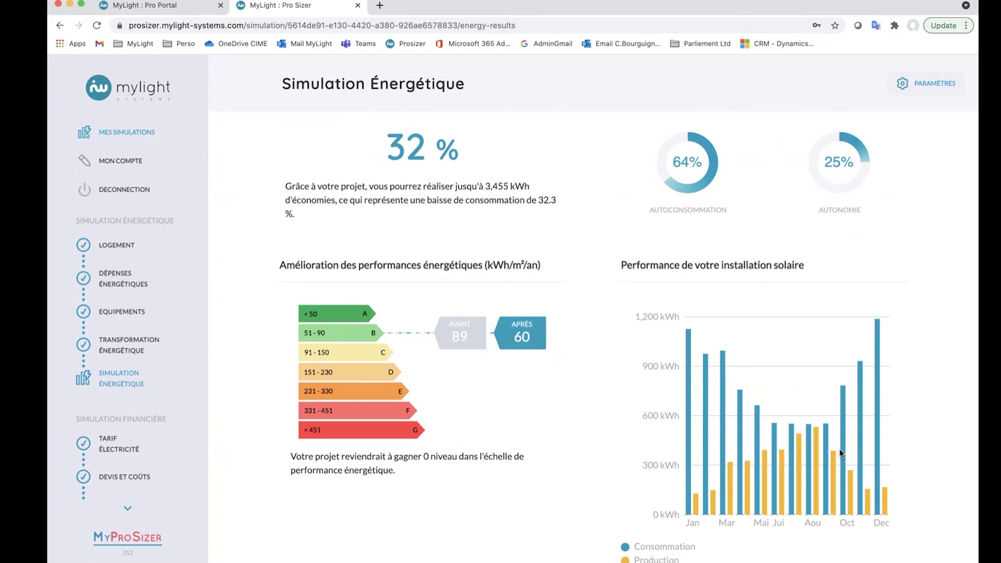
scroll(840, 453, "down", 2)
scroll(690, 398, "down", 2)
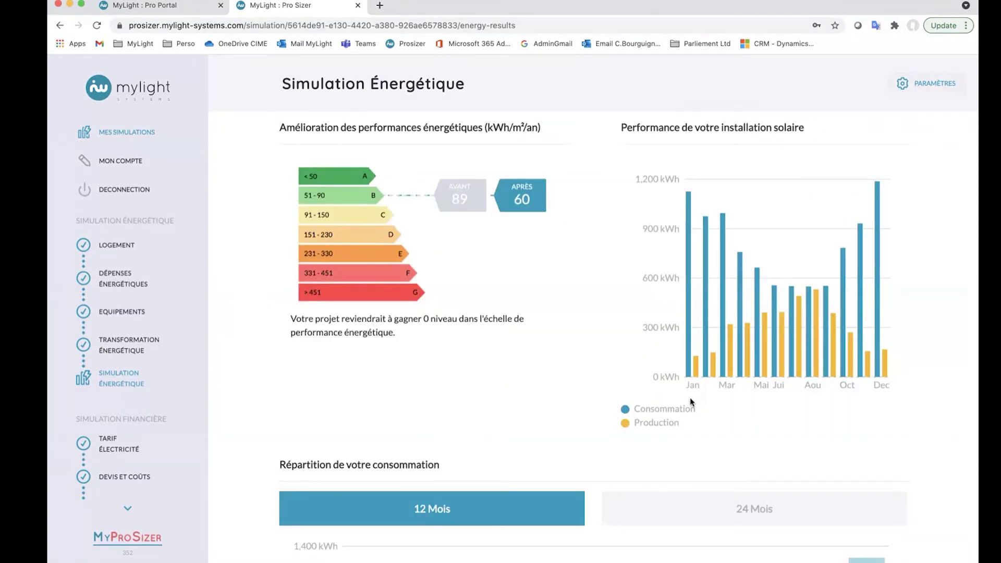
scroll(758, 408, "down", 6)
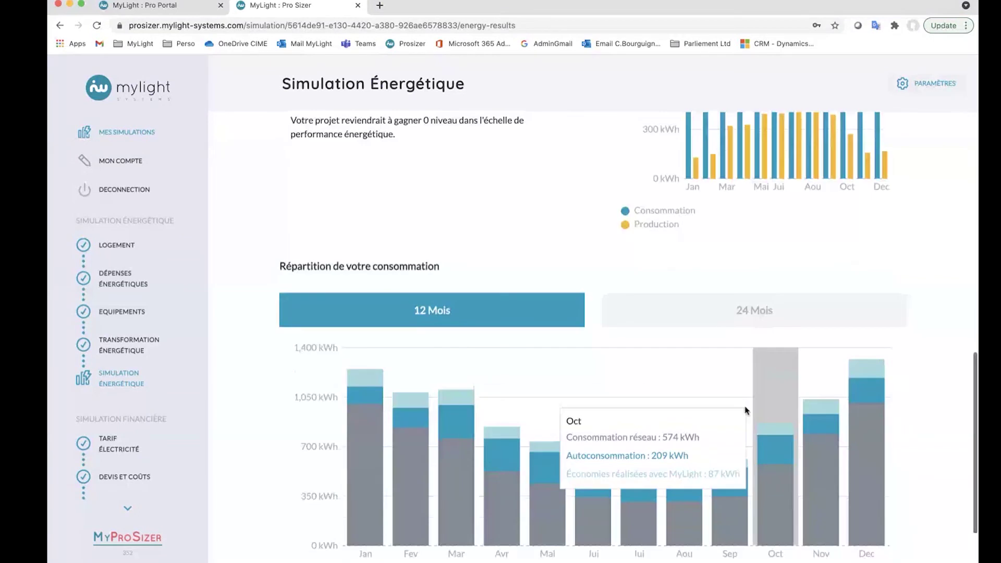
left_click(740, 320)
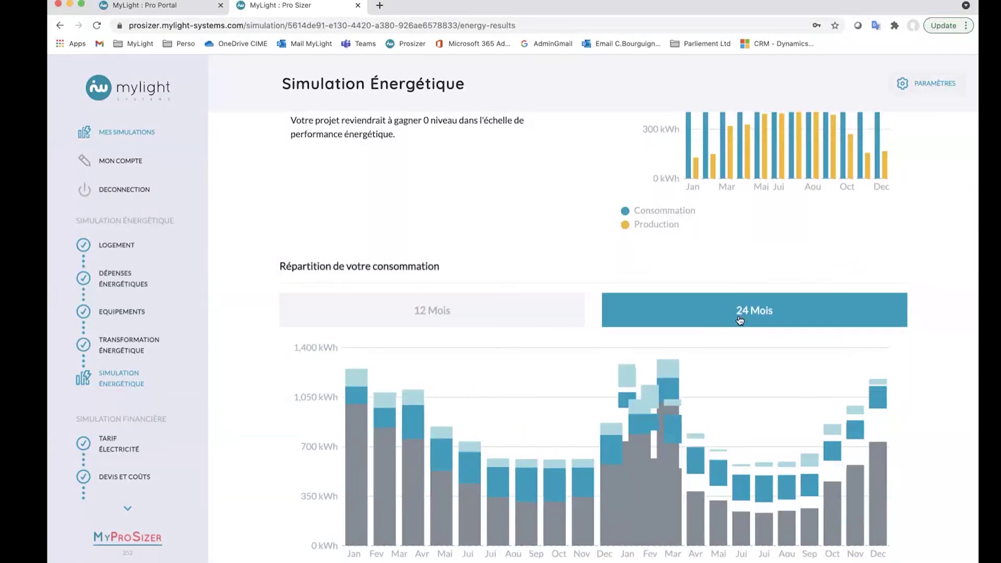
mouse_move(796, 365)
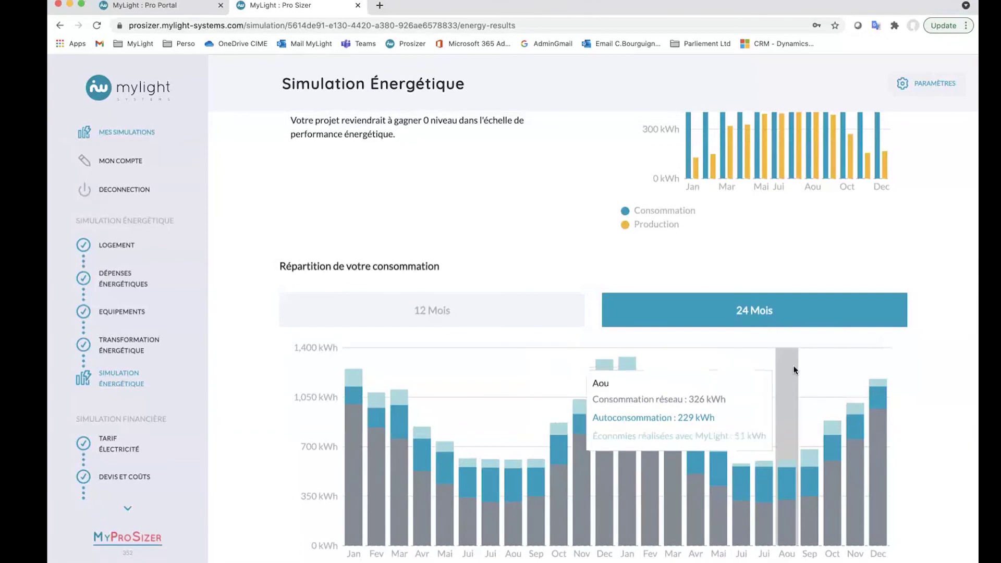
scroll(793, 369, "up", 10)
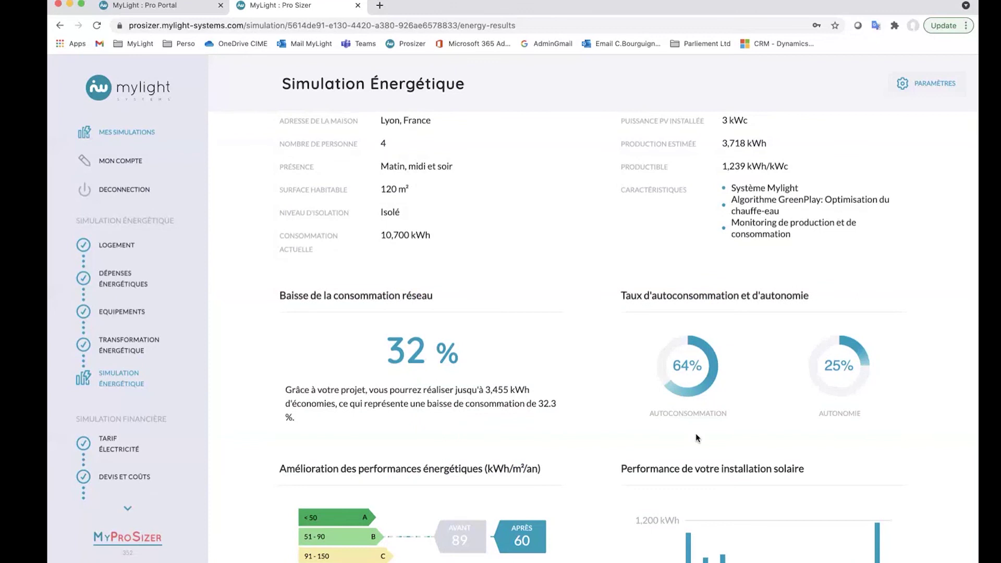
scroll(698, 438, "up", 2)
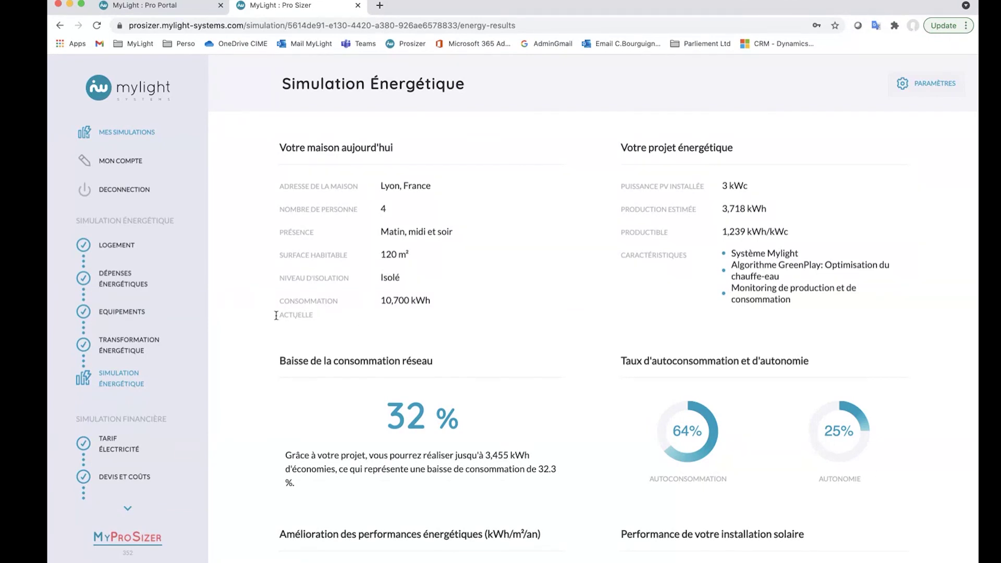
Step: Set Pan 1 to 12 panels in Transformation Énergétique and continue to the energy simulation
left_click(127, 347)
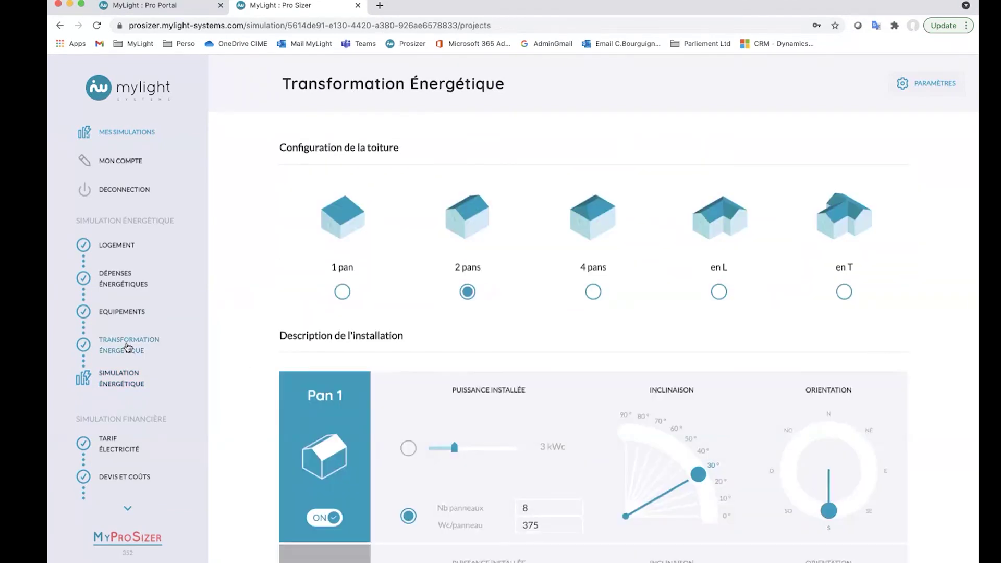
double_click(542, 509)
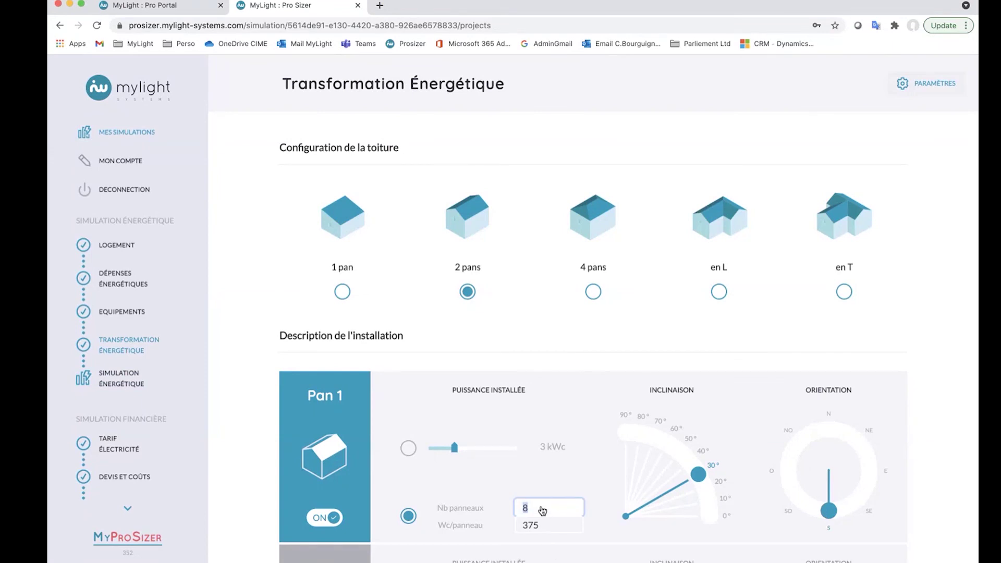
type("12")
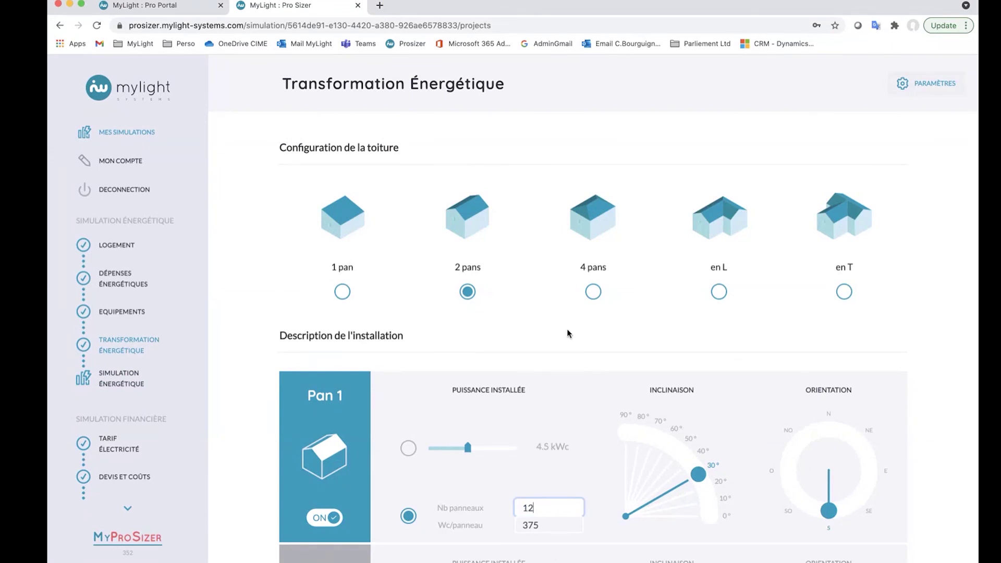
left_click(577, 428)
scroll(578, 457, "left", 5)
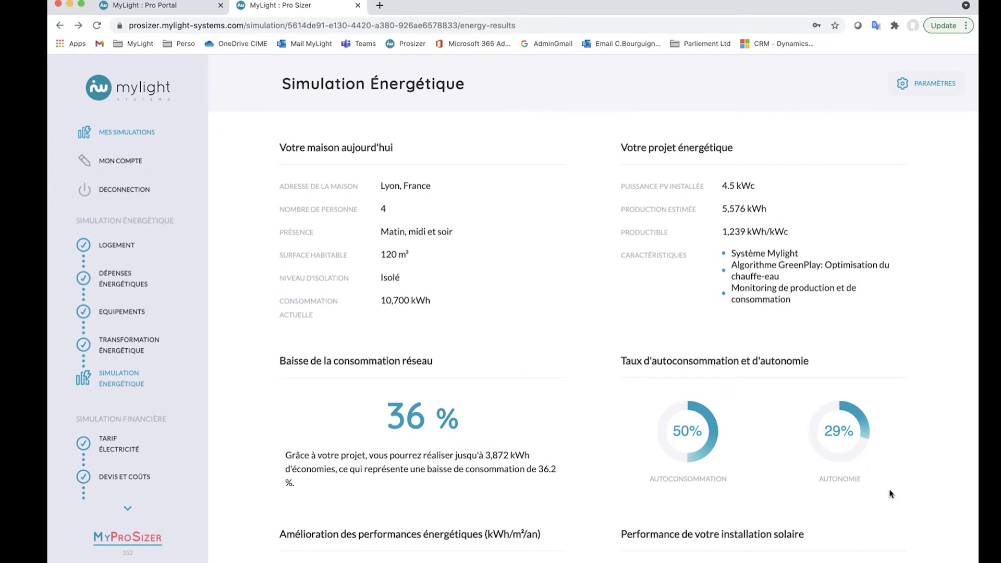
Step: Review the 12-panel energy simulation's consumption breakdown, energy performance, solar production and self-consumption rates
scroll(890, 494, "down", 5)
scroll(891, 493, "down", 8)
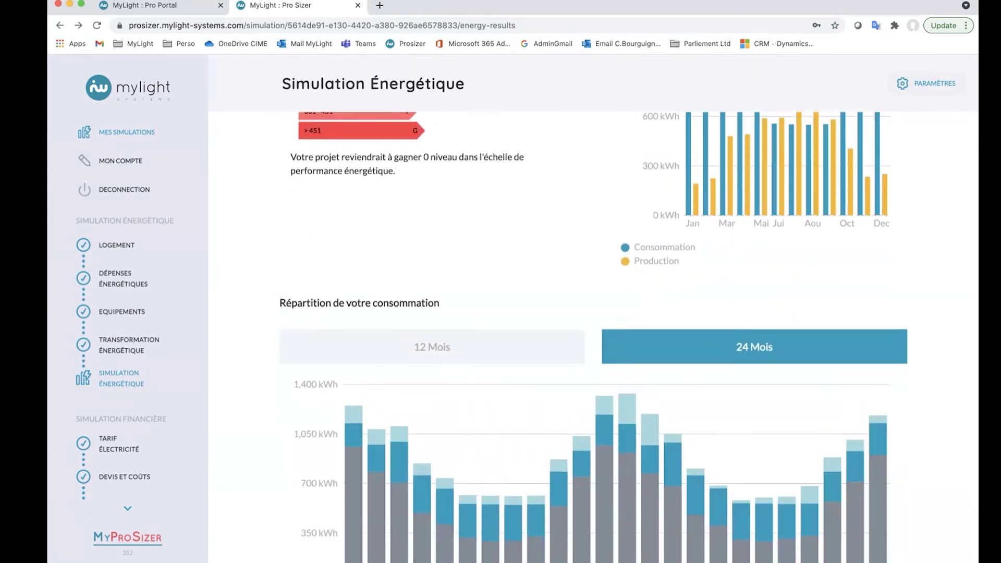
scroll(653, 514, "down", 2)
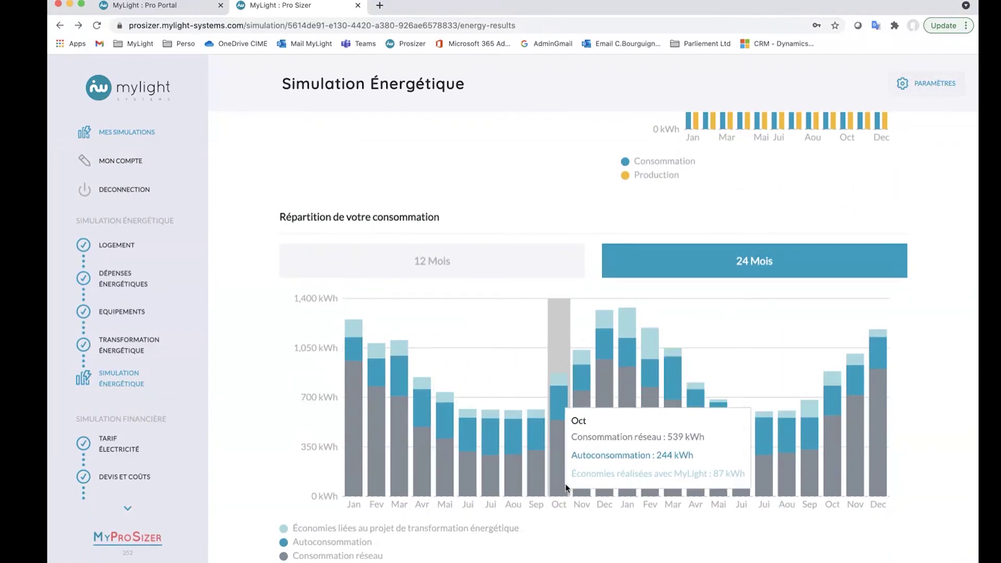
scroll(642, 433, "up", 10)
scroll(643, 436, "down", 1)
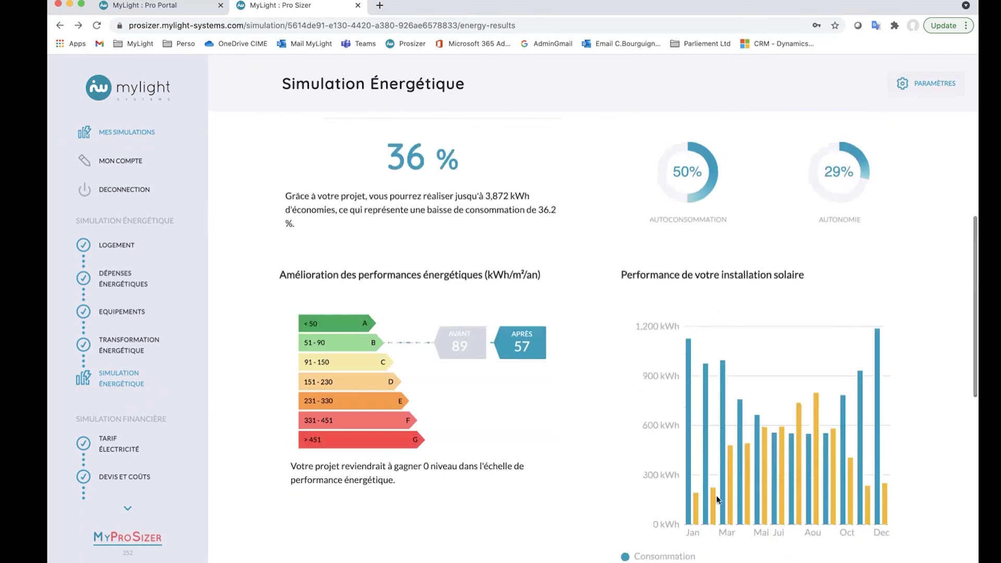
scroll(730, 365, "up", 3)
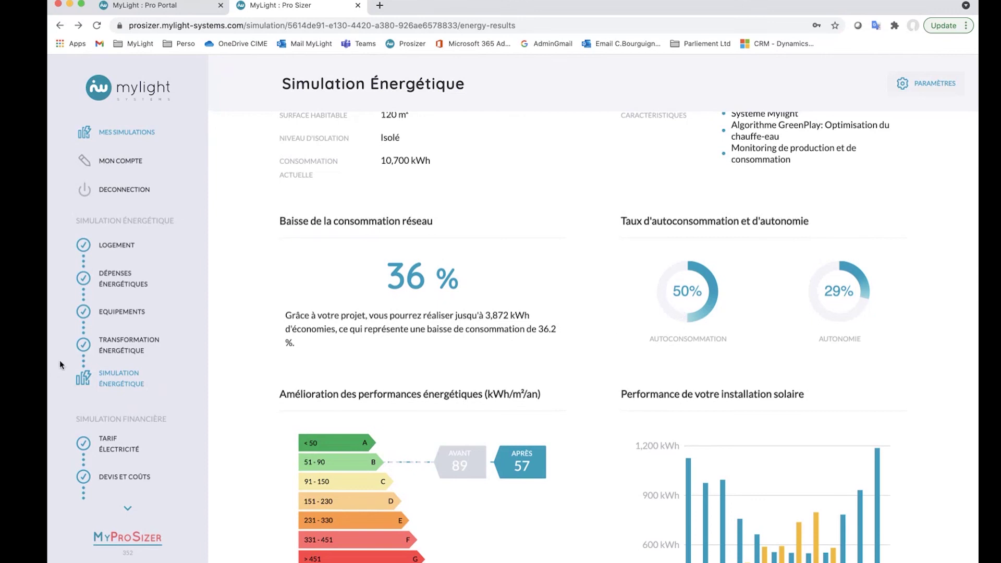
Step: Enable My Smart Battery with a 600 kWh storage volume in Transformation Énergétique and continue to the energy simulation
left_click(127, 350)
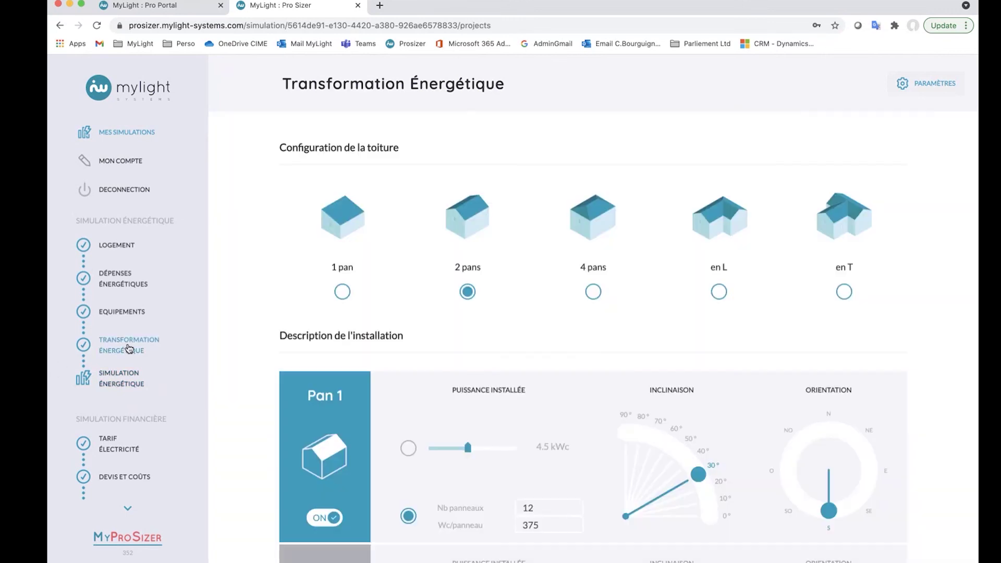
scroll(615, 375, "down", 5)
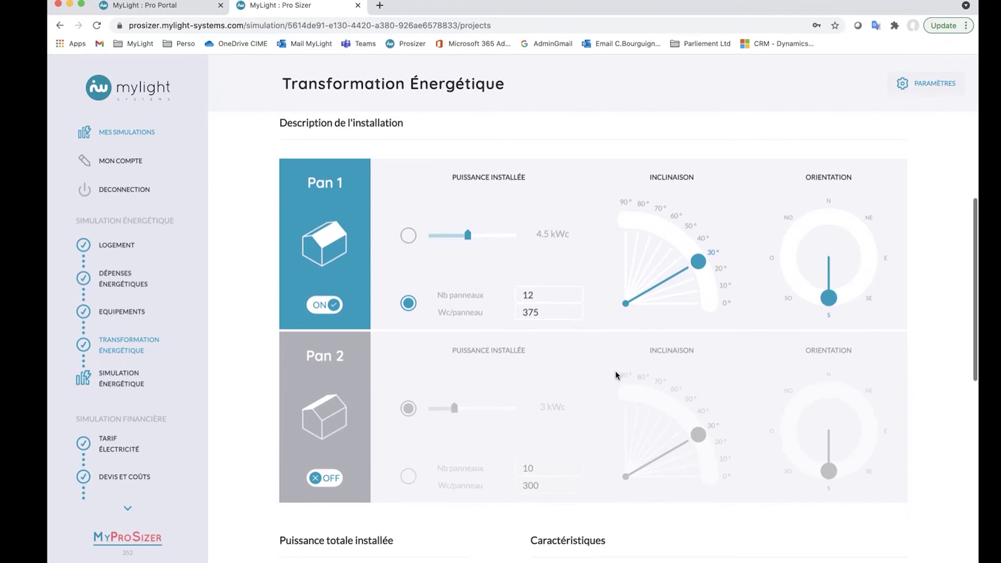
scroll(616, 373, "down", 8)
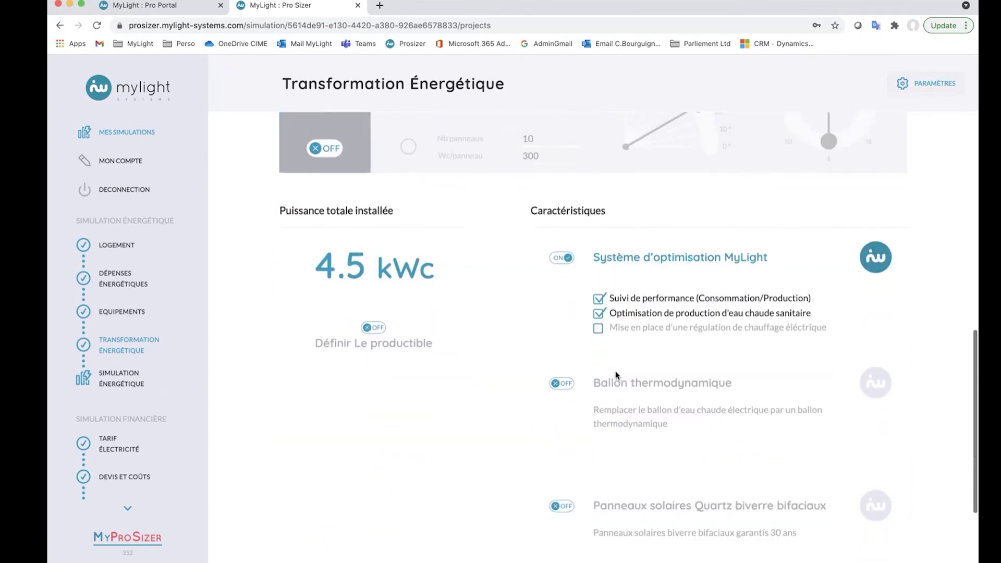
scroll(615, 373, "down", 4)
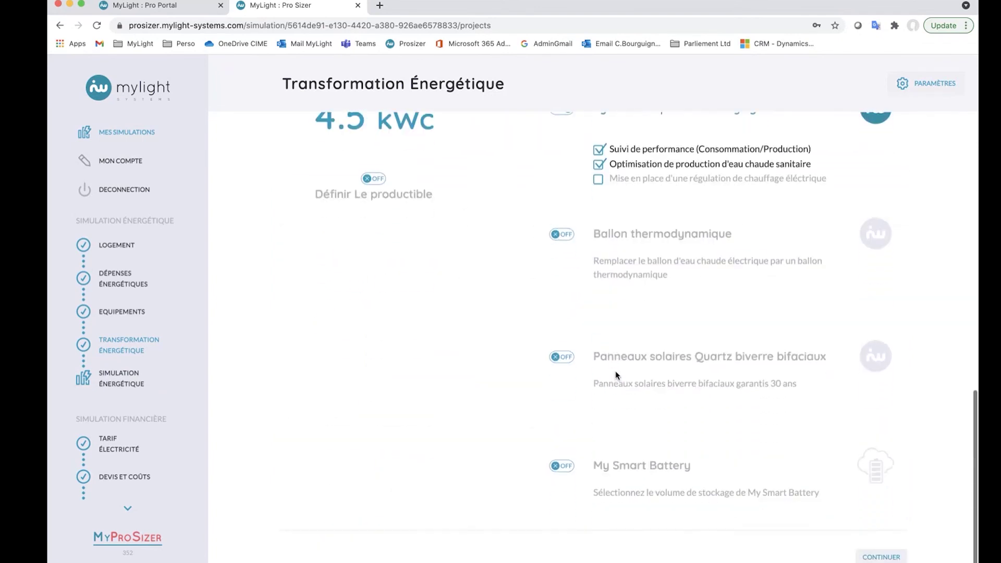
left_click(569, 469)
scroll(692, 467, "down", 2)
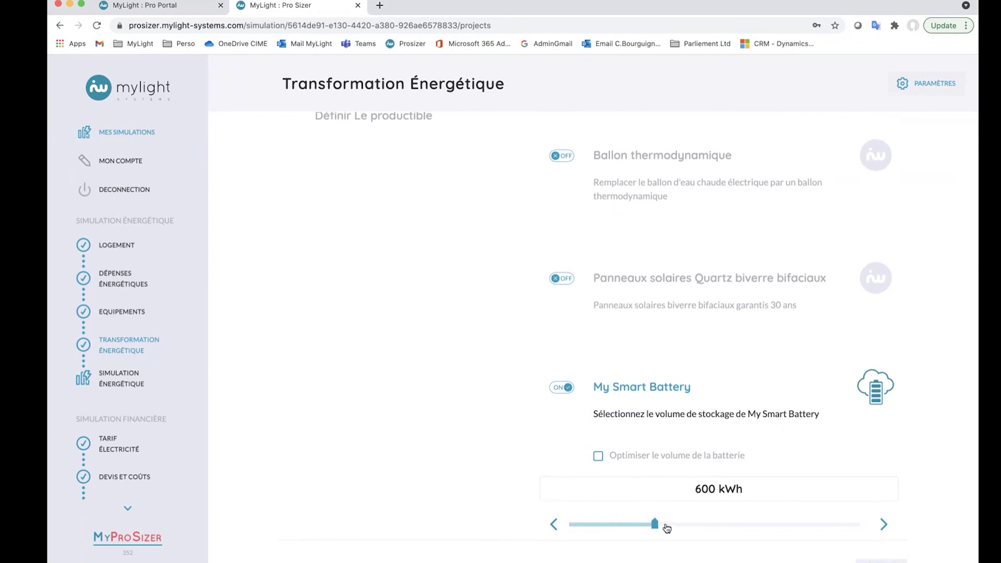
scroll(768, 534, "up", 1)
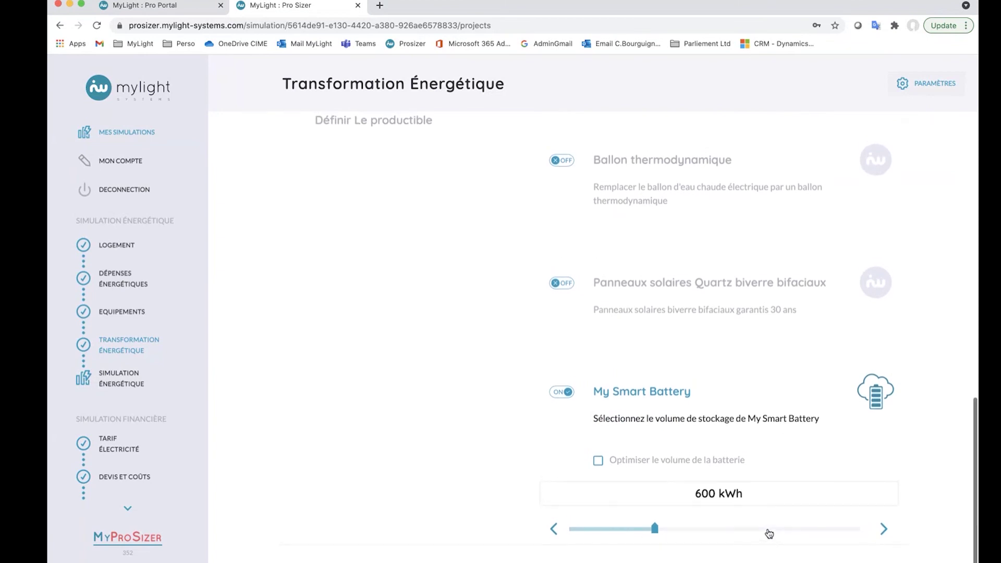
scroll(798, 518, "down", 1)
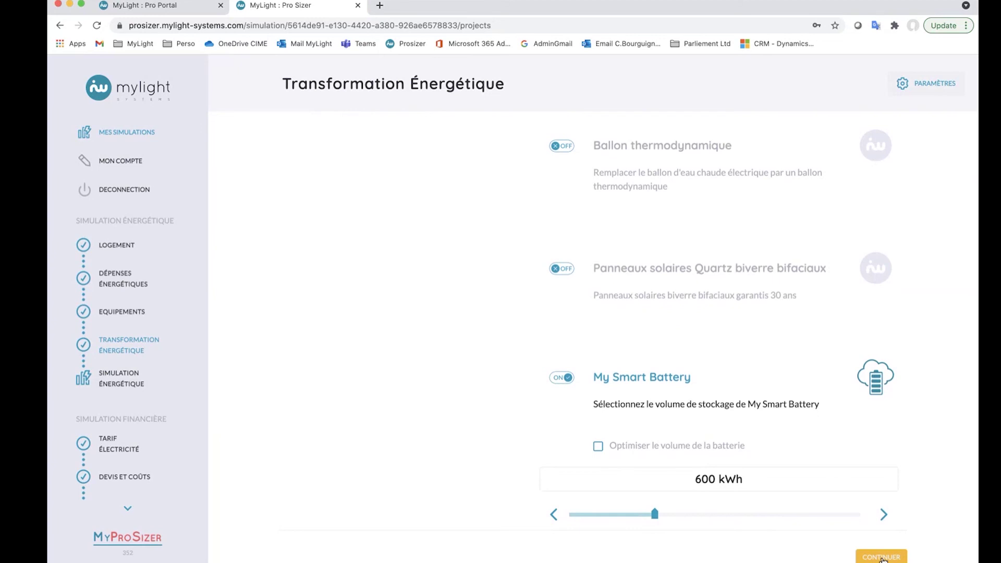
left_click(881, 557)
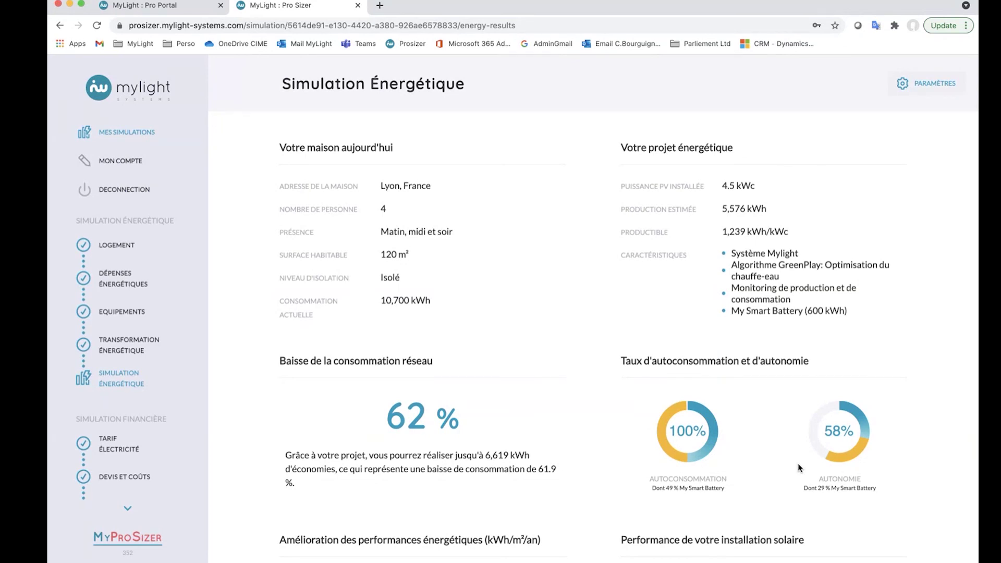
Step: Examine the energy simulation with My Smart Battery, including performance, solar production, the battery's monthly share over 24 months and the autonomy rates
scroll(766, 387, "down", 3)
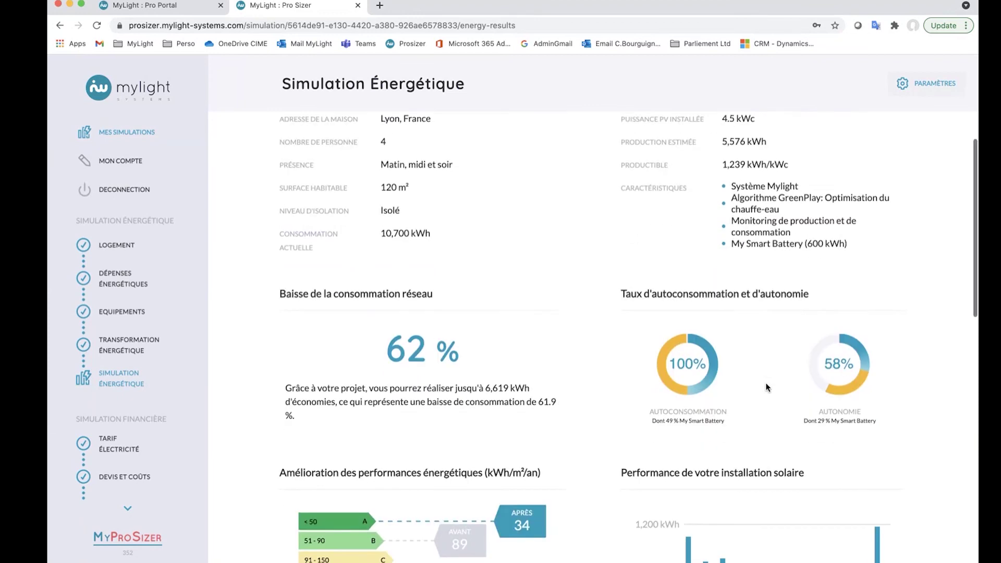
scroll(766, 387, "down", 7)
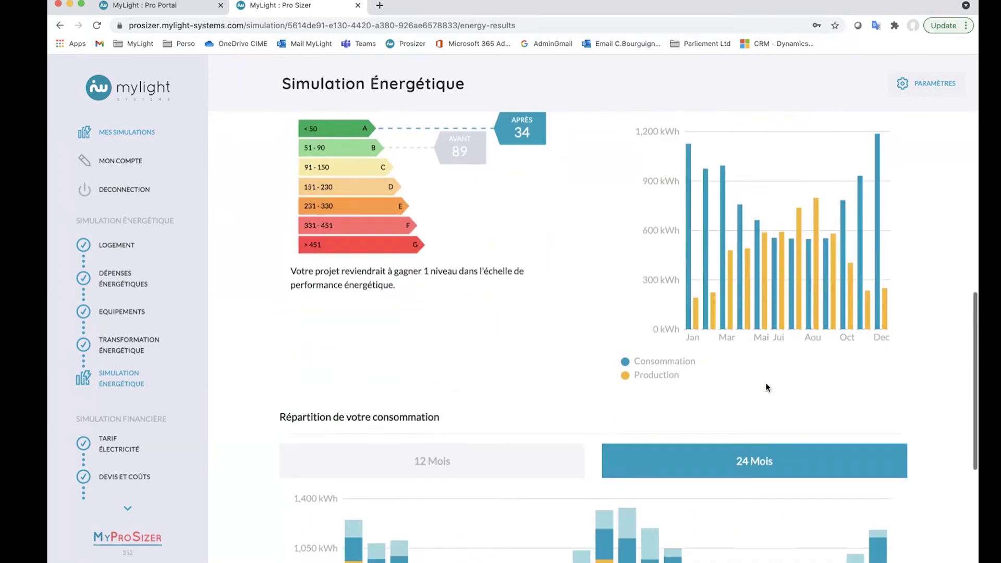
scroll(766, 387, "down", 2)
scroll(766, 387, "down", 1)
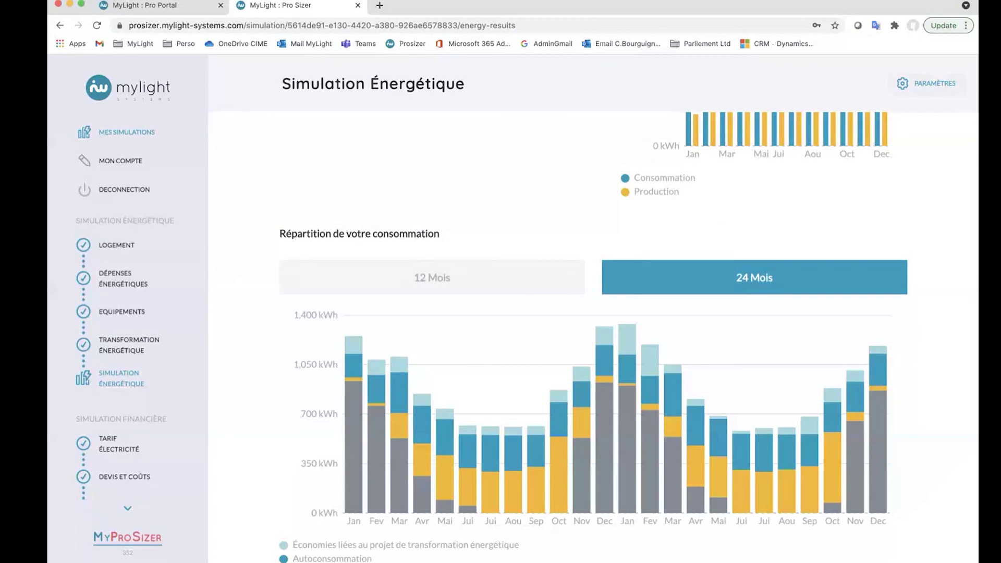
mouse_move(507, 515)
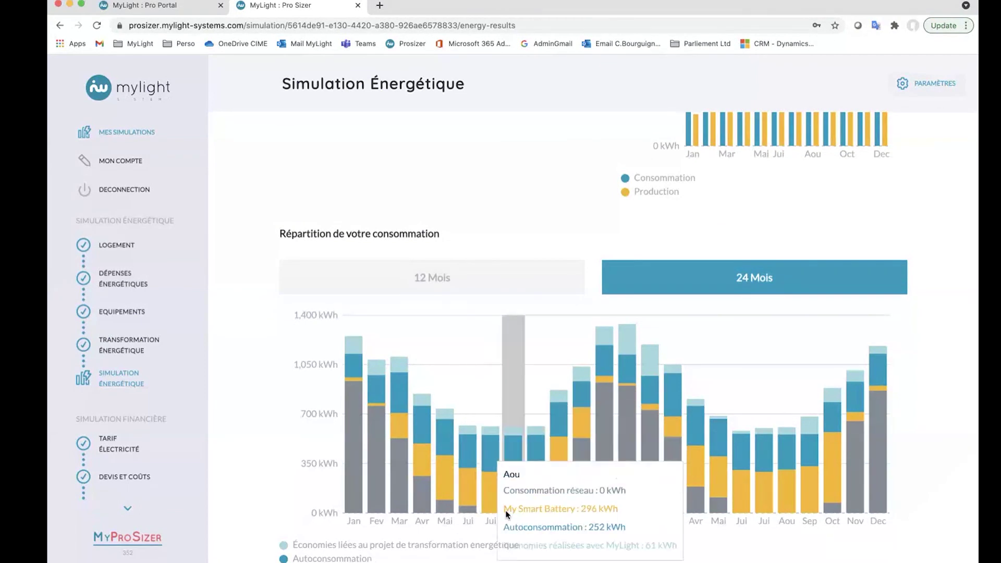
mouse_move(574, 515)
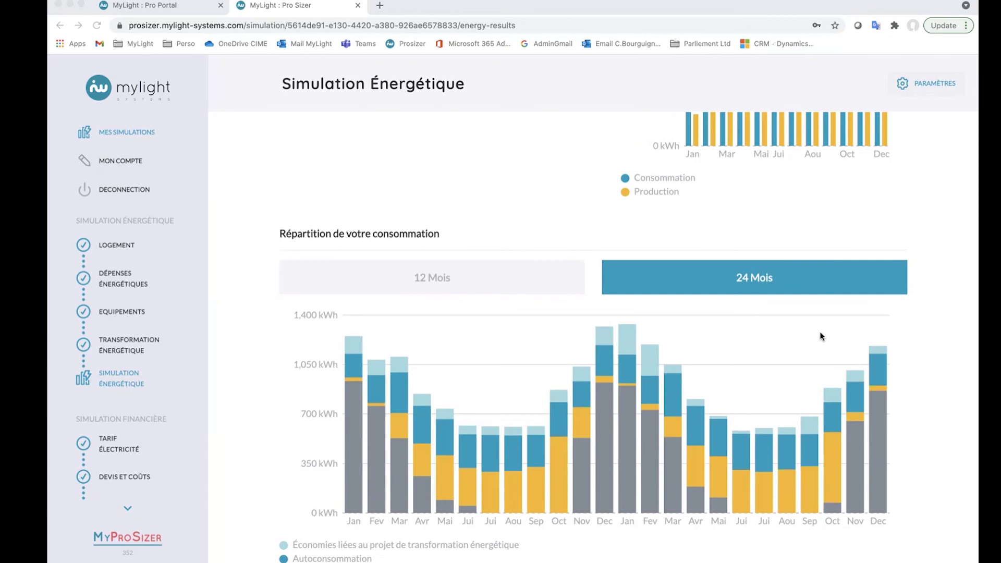
left_click(934, 324)
scroll(427, 283, "up", 3)
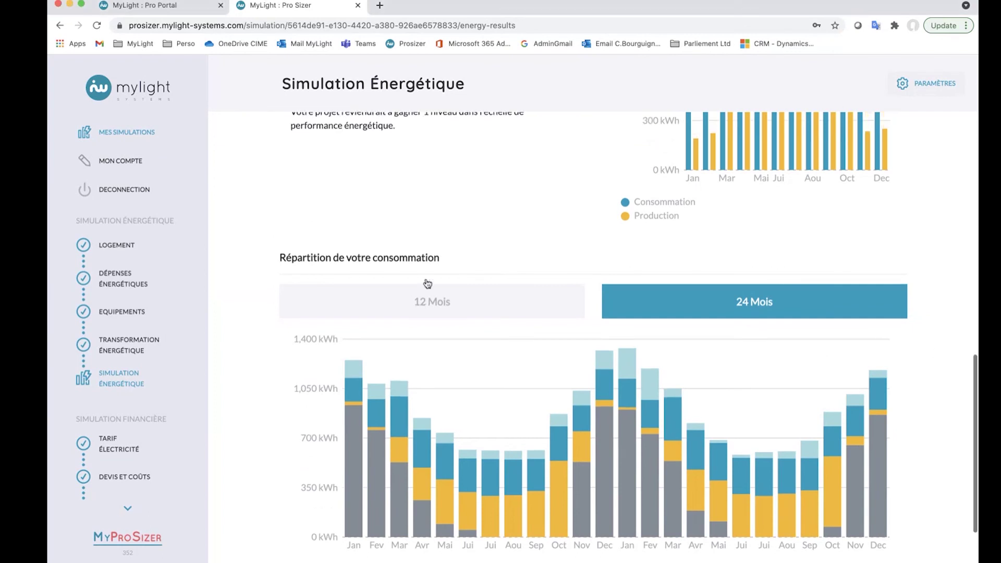
scroll(427, 282, "up", 9)
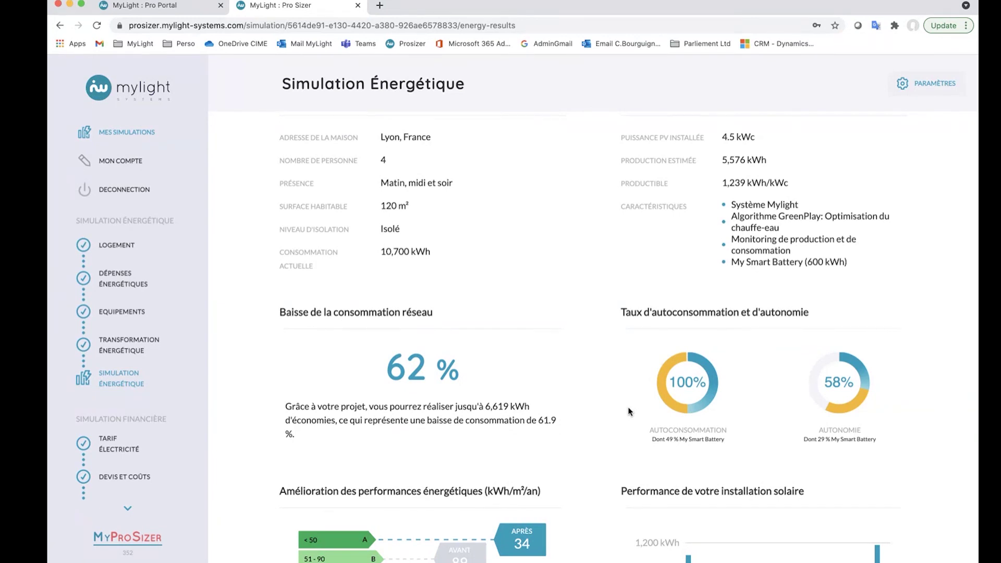
Step: Check the monitoring gains among the simulation parameters and return to the energy simulation
left_click(931, 84)
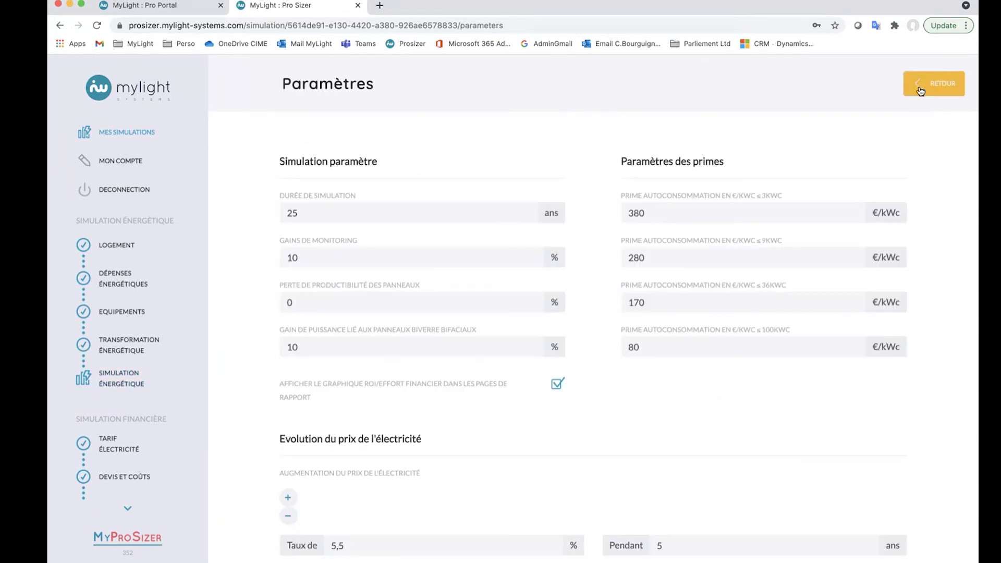
left_click(289, 264)
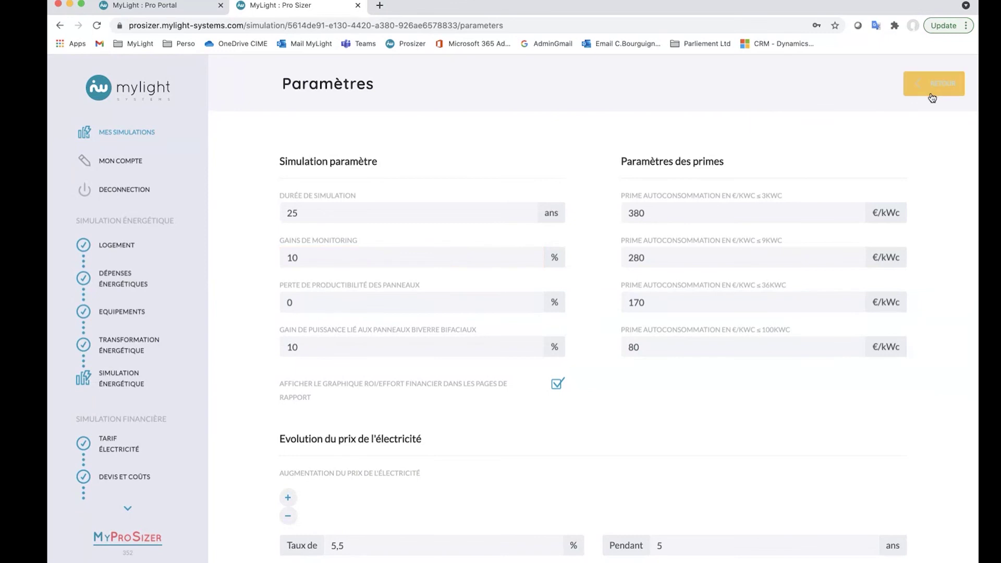
left_click(118, 383)
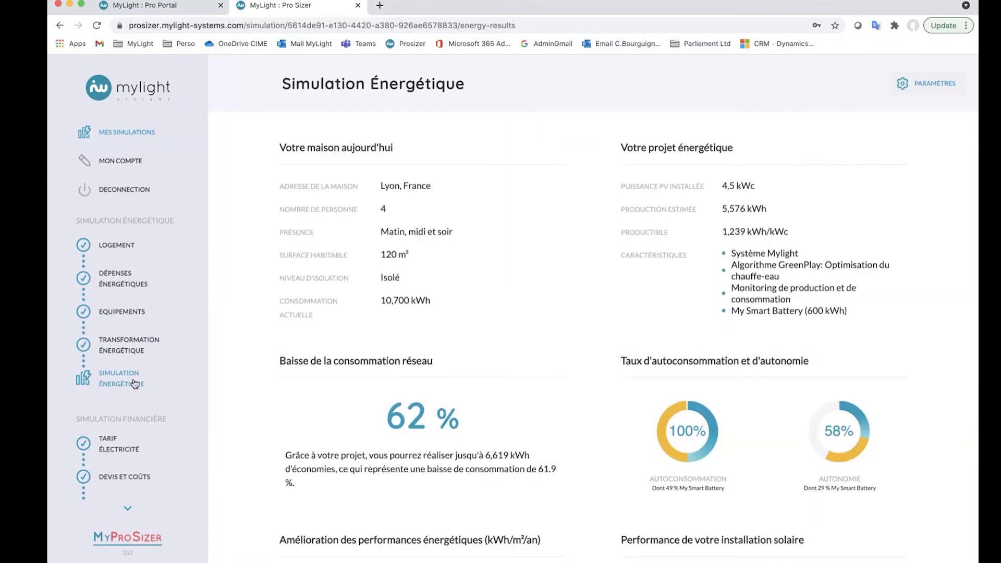
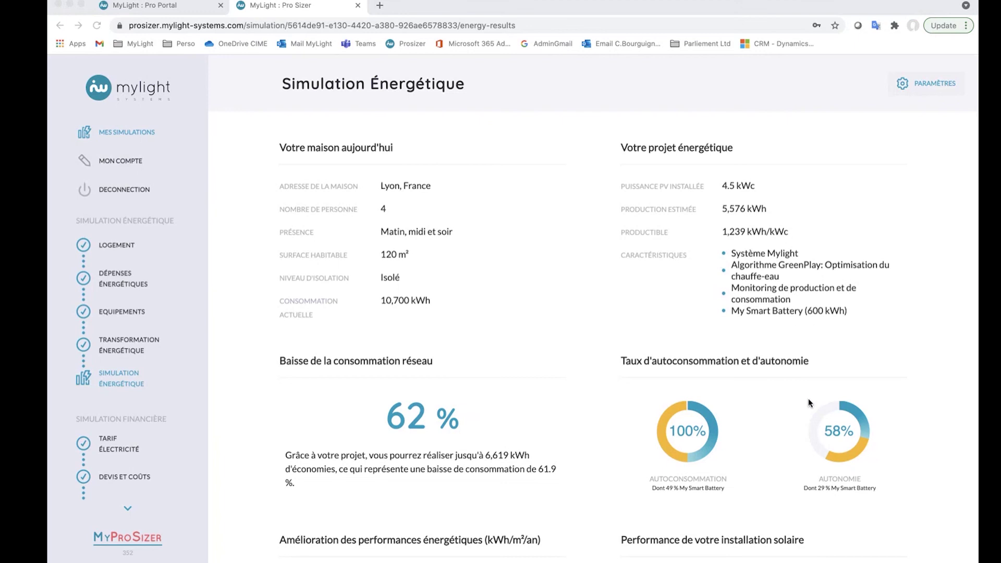
Step: Set the domestic hot water equipment to Gaz, fioul, bois & appoint elec on the Equipements page
left_click(926, 193)
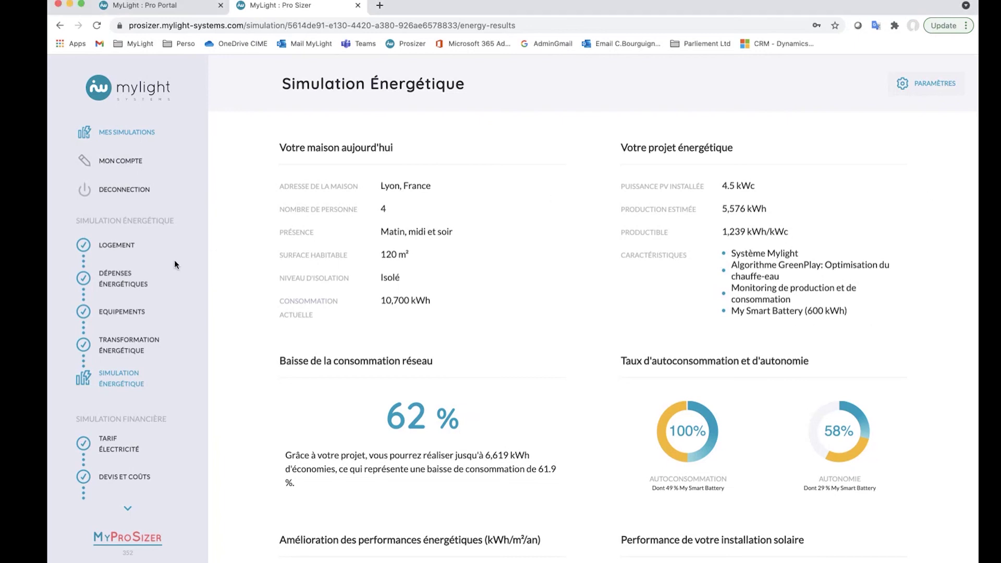
left_click(108, 313)
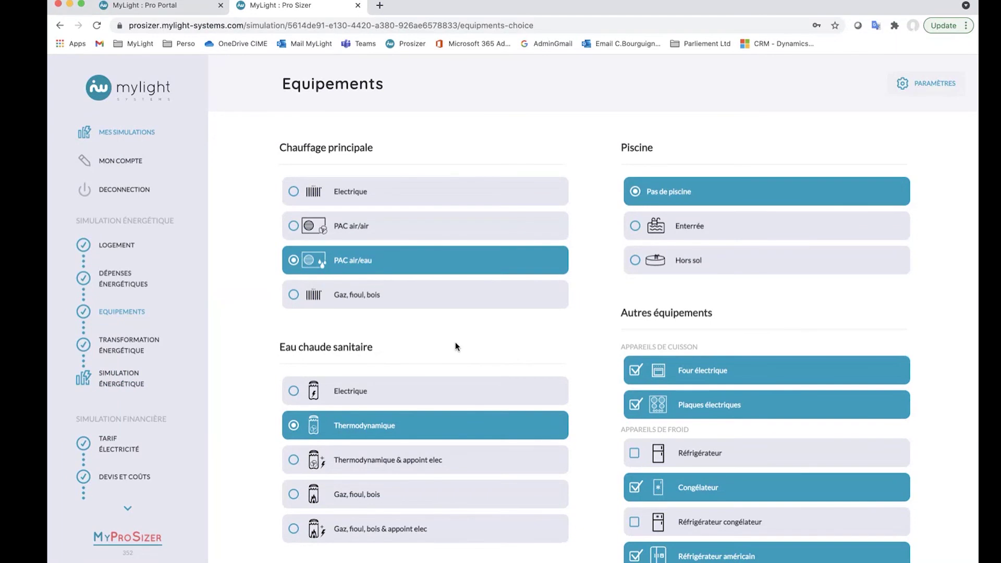
scroll(456, 340, "down", 1)
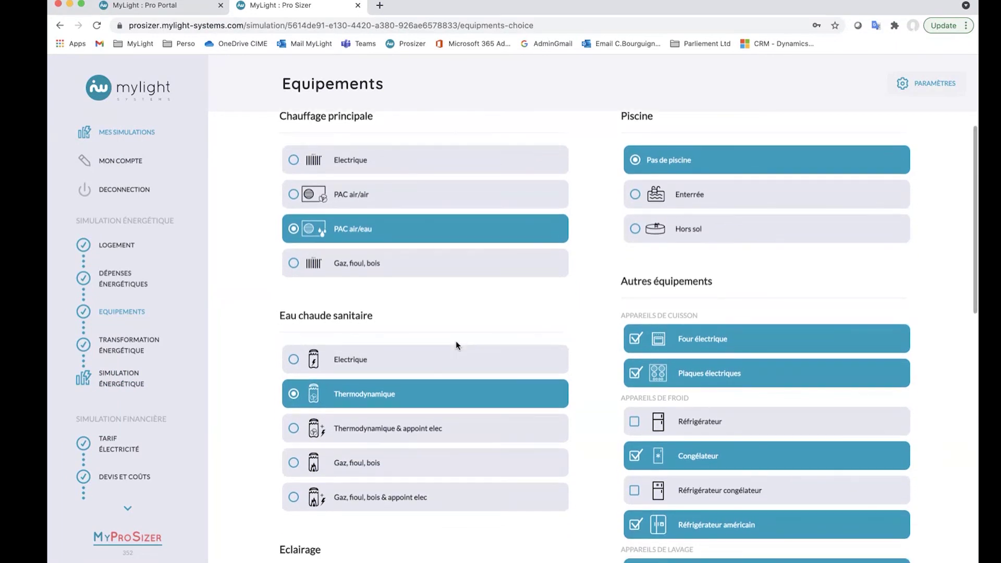
scroll(456, 340, "down", 4)
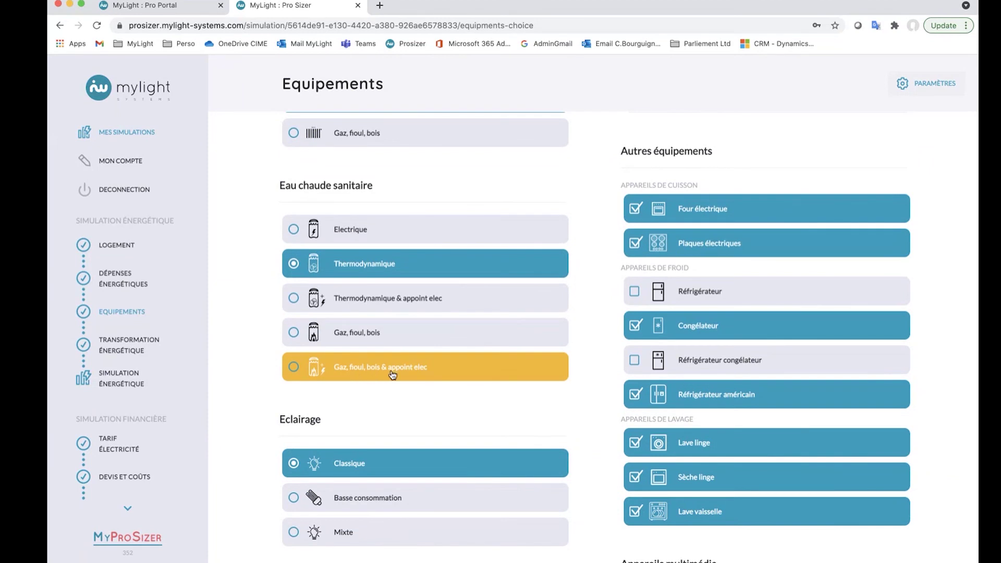
left_click(393, 374)
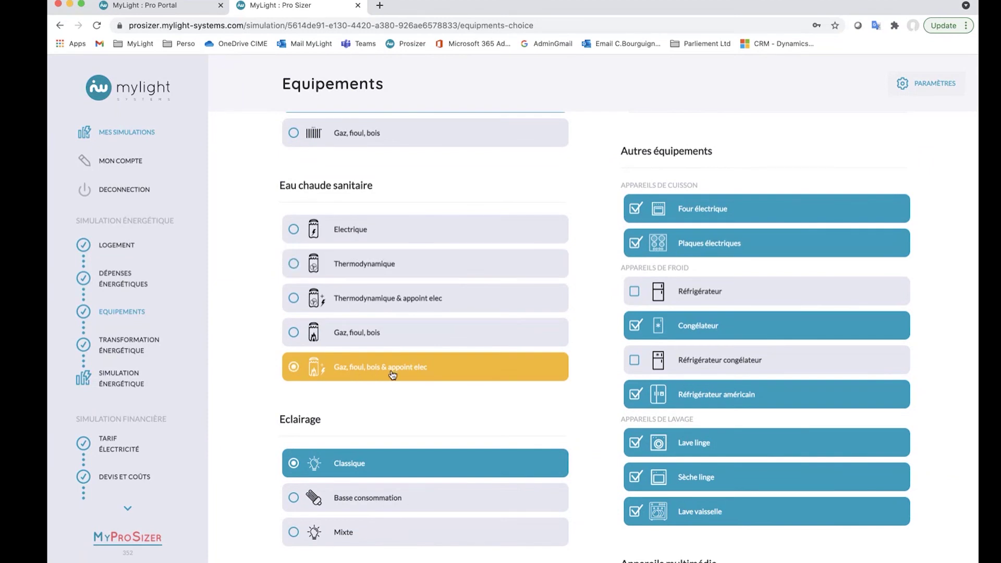
Step: Try the Classique option for Climatisation and switch back to Pas de climatisation
scroll(392, 375, "down", 6)
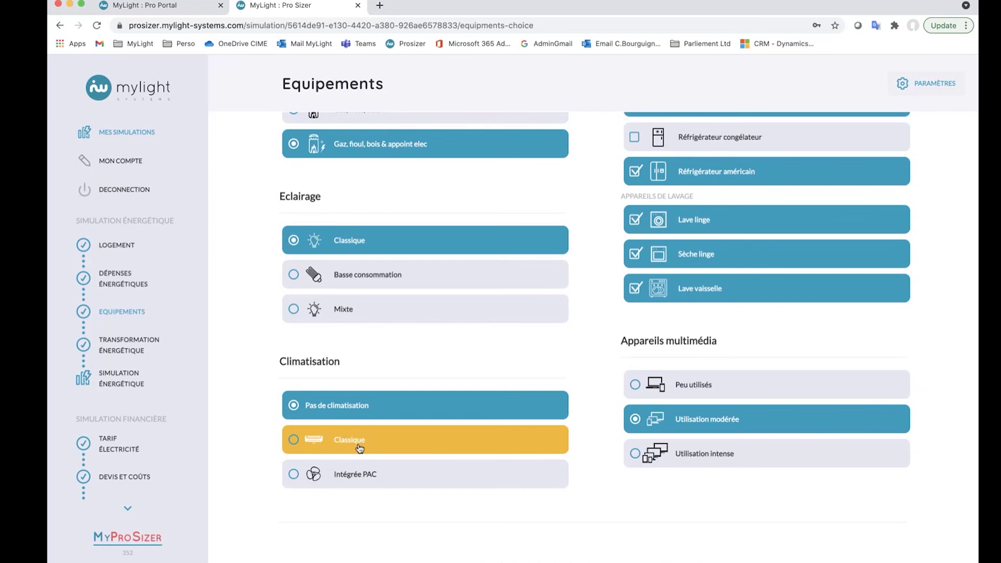
left_click(365, 434)
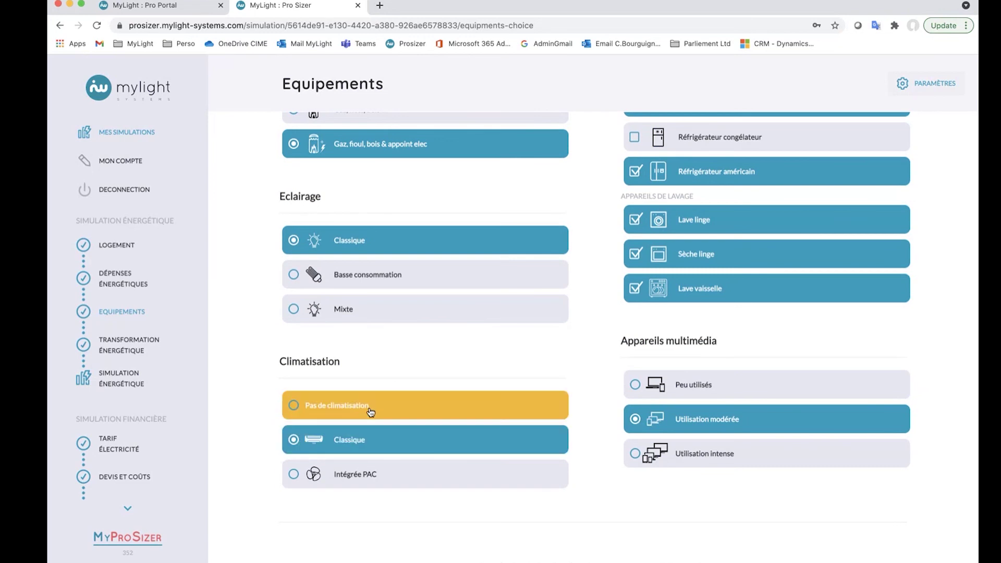
left_click(370, 411)
scroll(385, 353, "up", 6)
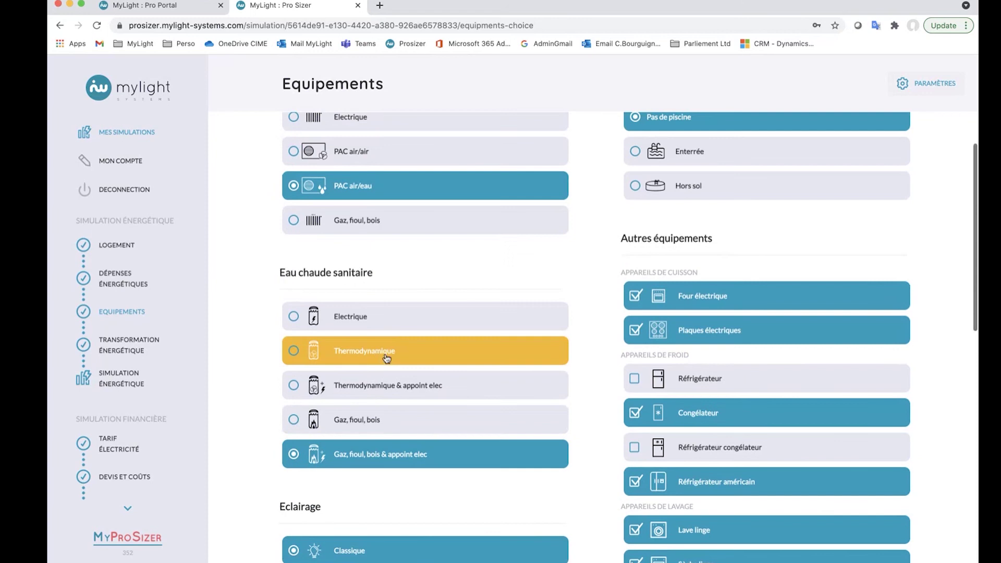
Step: Set the domestic hot water equipment to Thermodynamique on the Equipements page
left_click(377, 357)
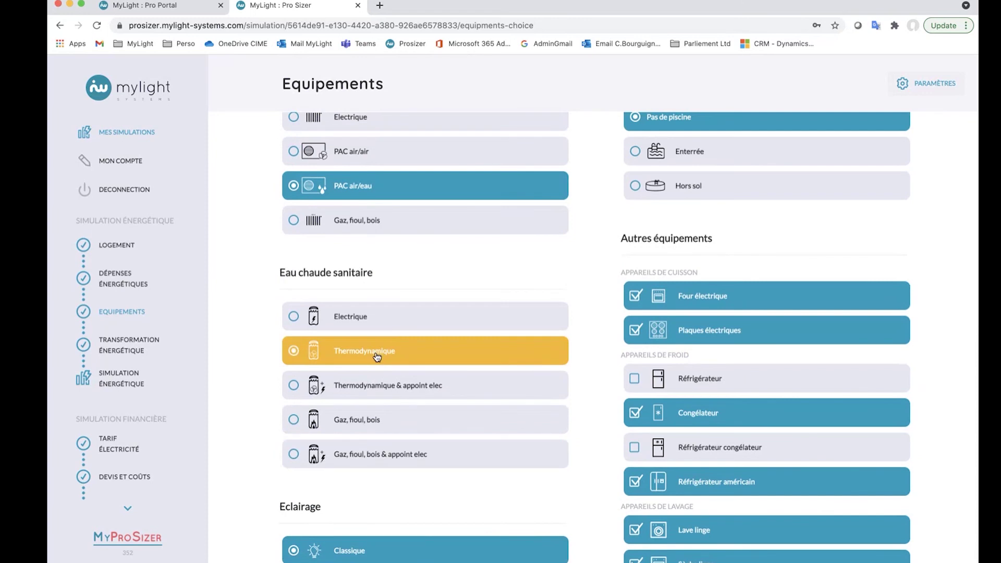
scroll(824, 242, "up", 1)
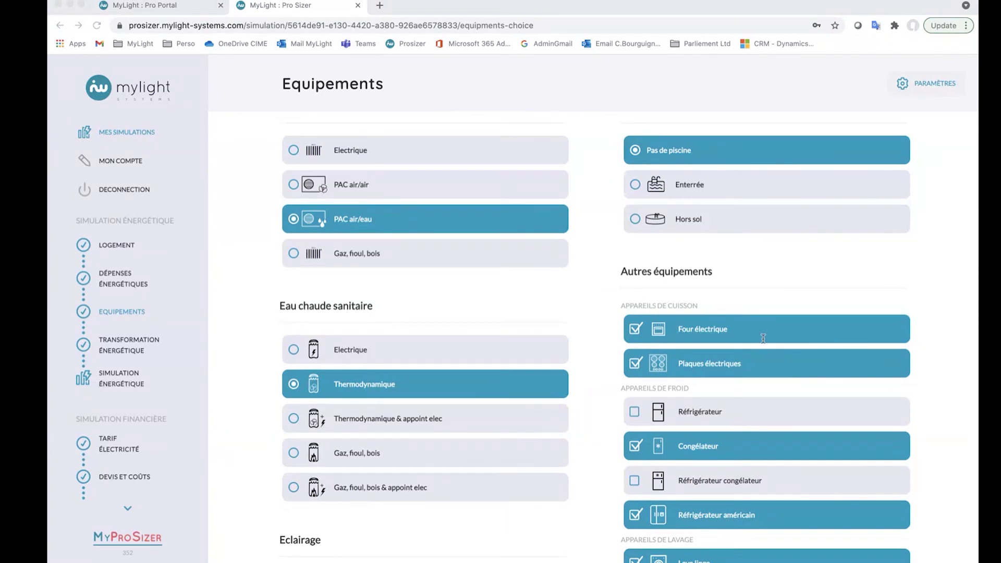
Step: Check the roof installation on the Transformation Énergétique page, and the panel productivity loss and bifacial panel gain among the simulation parameters
left_click(119, 348)
scroll(519, 476, "down", 2)
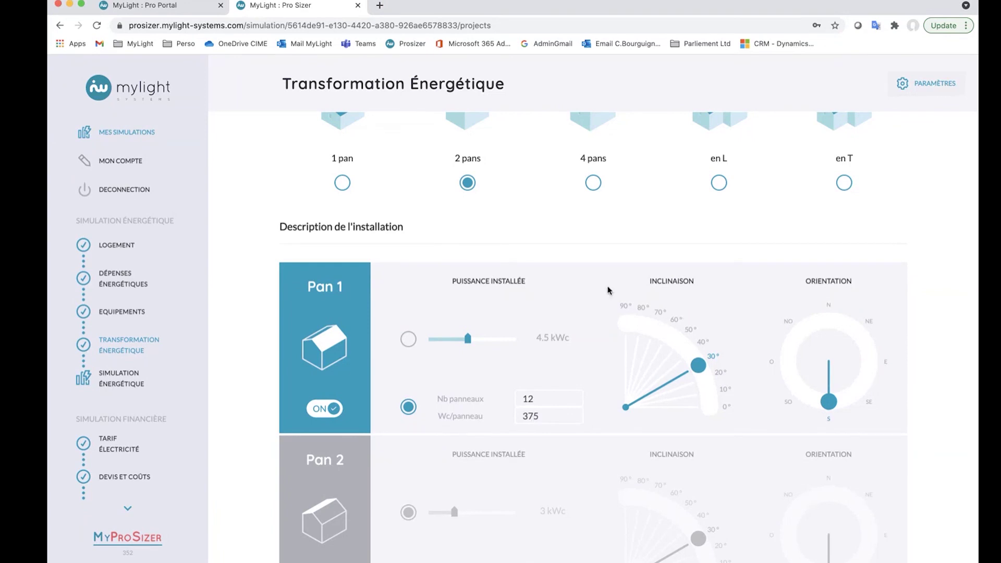
left_click(921, 91)
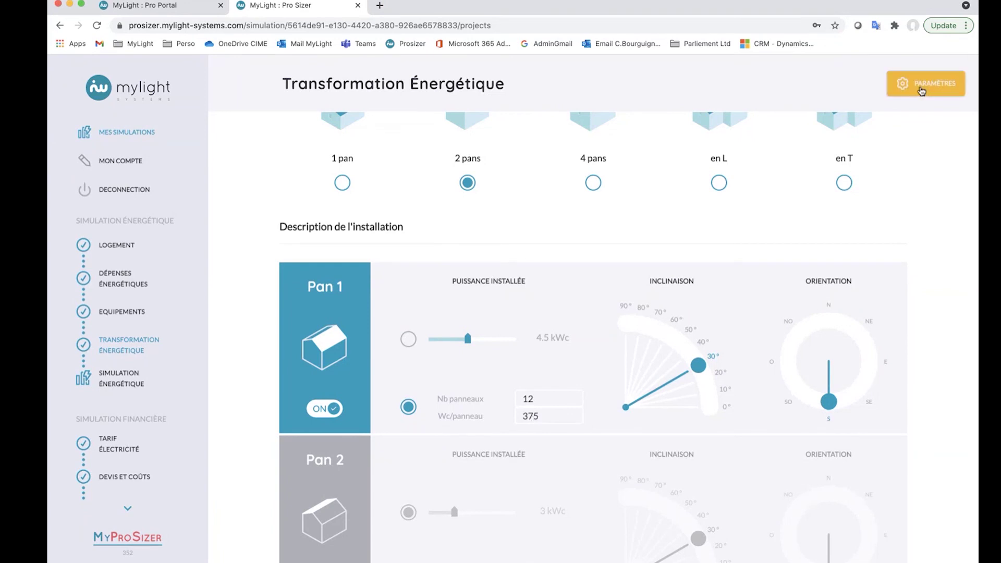
left_click(308, 307)
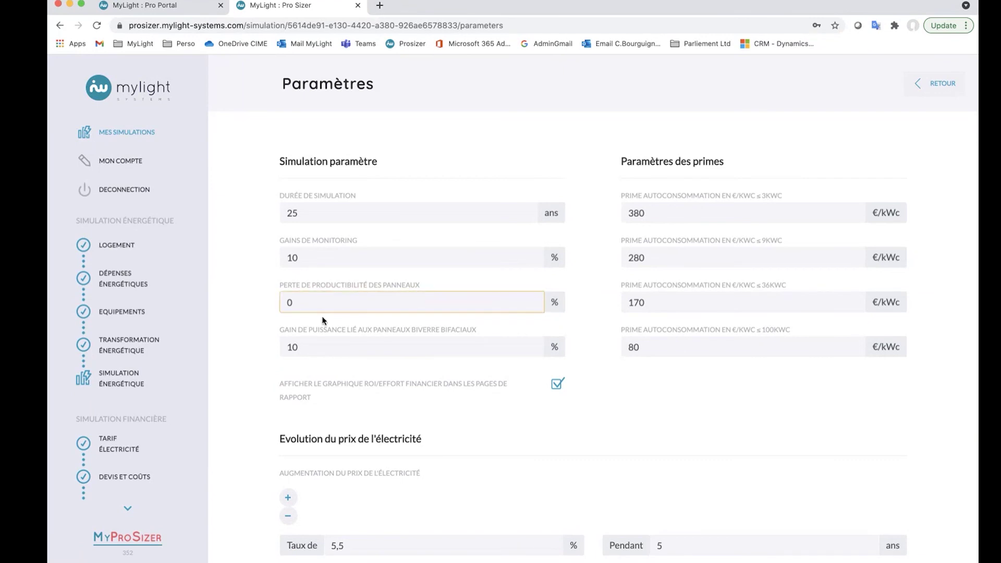
left_click(336, 340)
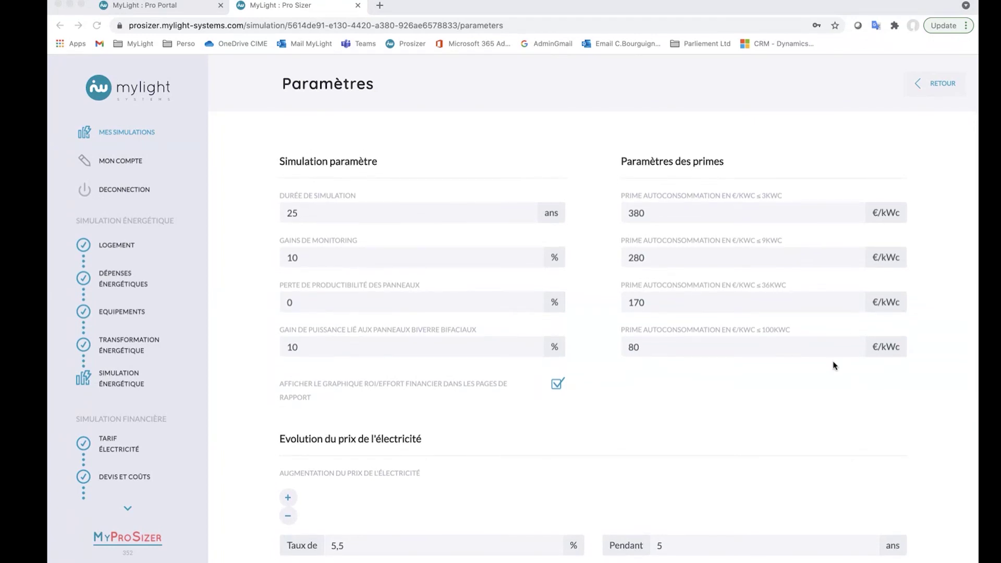
Step: Examine the electricity price increase rates, their durations and the price evolution chart in the parameters
left_click(912, 468)
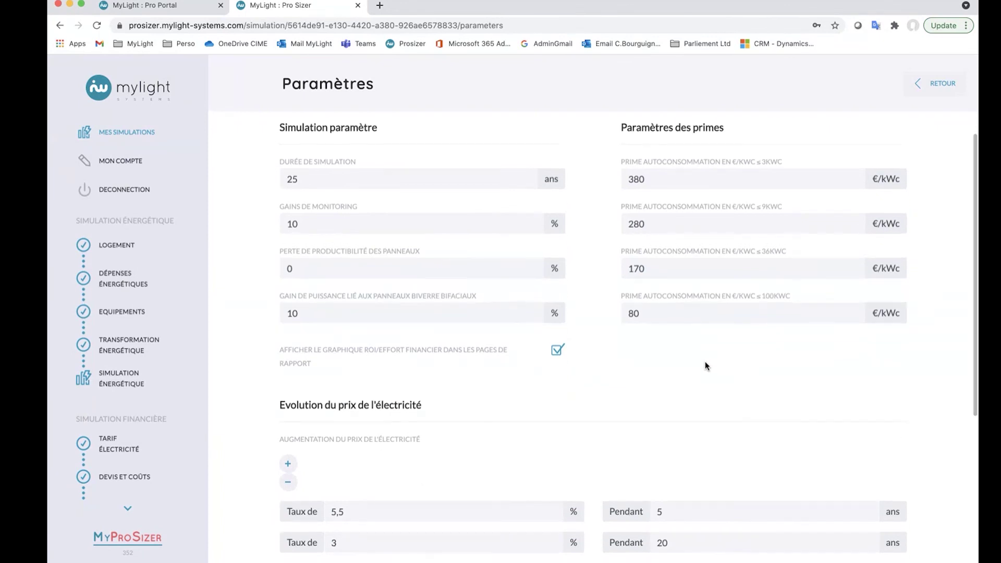
scroll(705, 361, "down", 2)
scroll(705, 362, "down", 3)
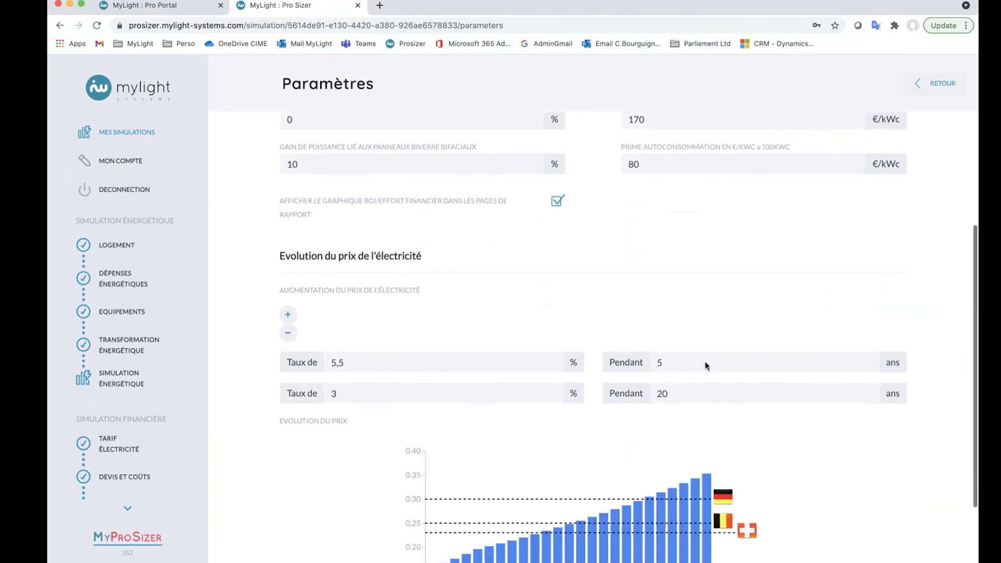
scroll(706, 366, "down", 1)
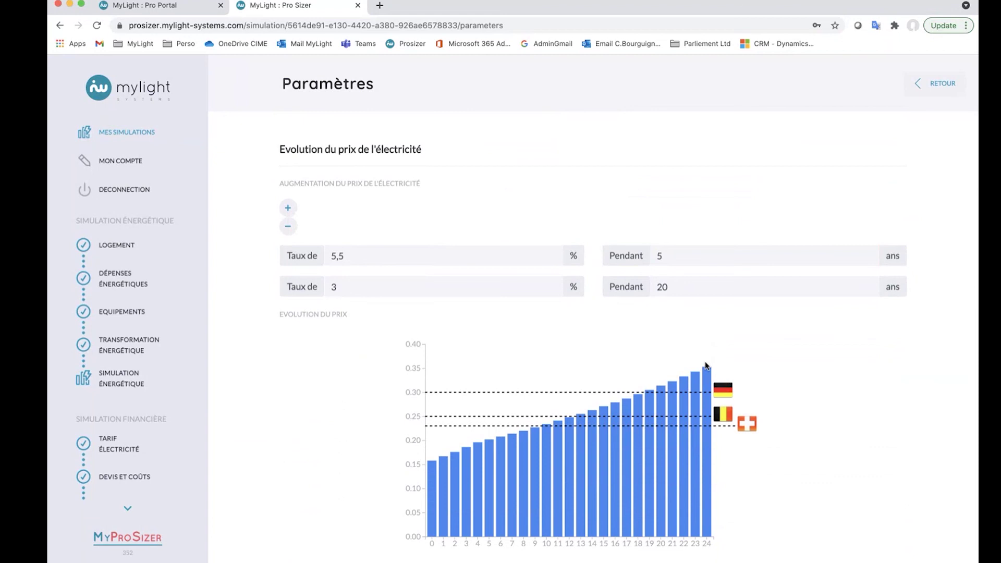
scroll(711, 443, "down", 2)
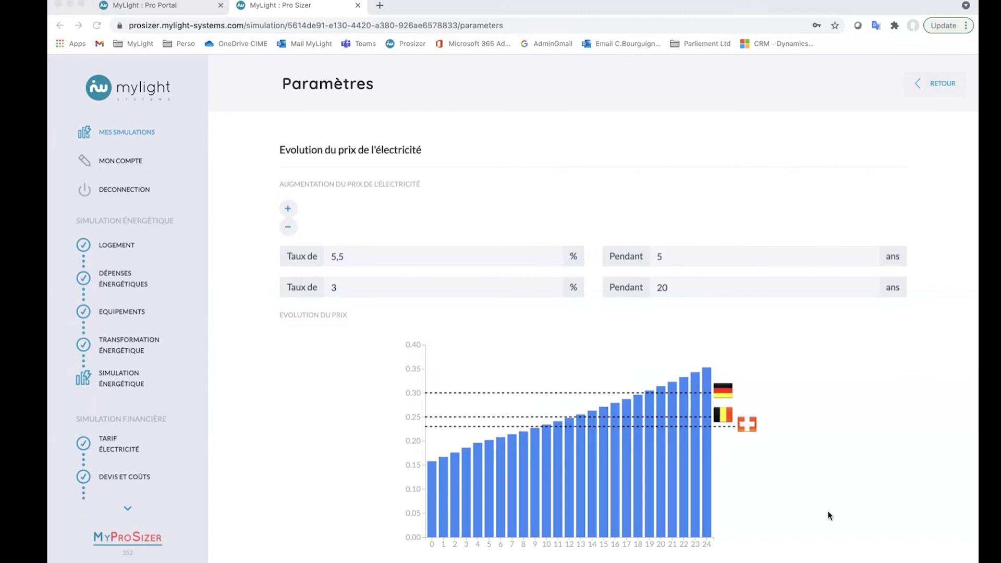
left_click(334, 518)
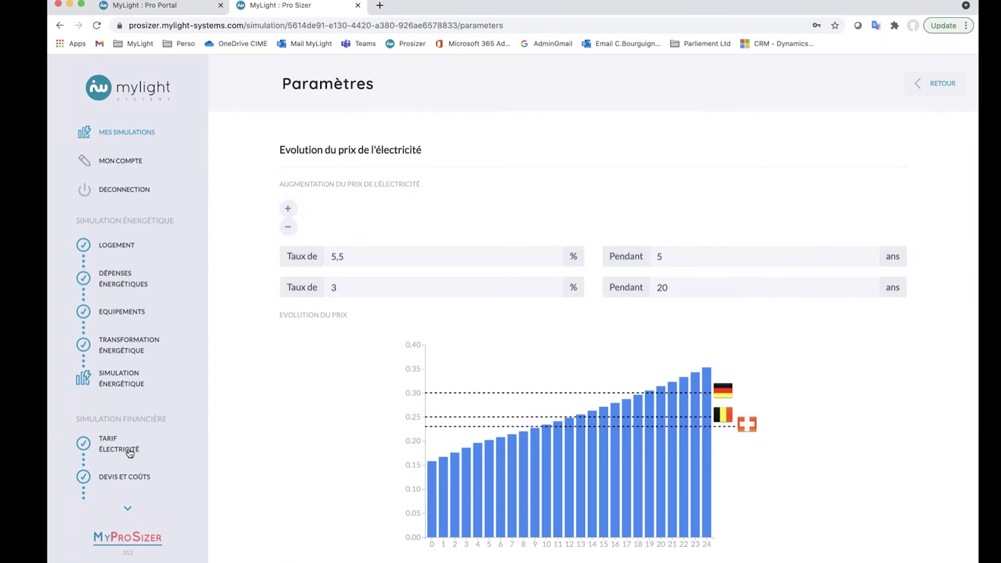
Step: Return to the energy simulation, review the 24-month consumption breakdown and start the financial simulation
left_click(129, 383)
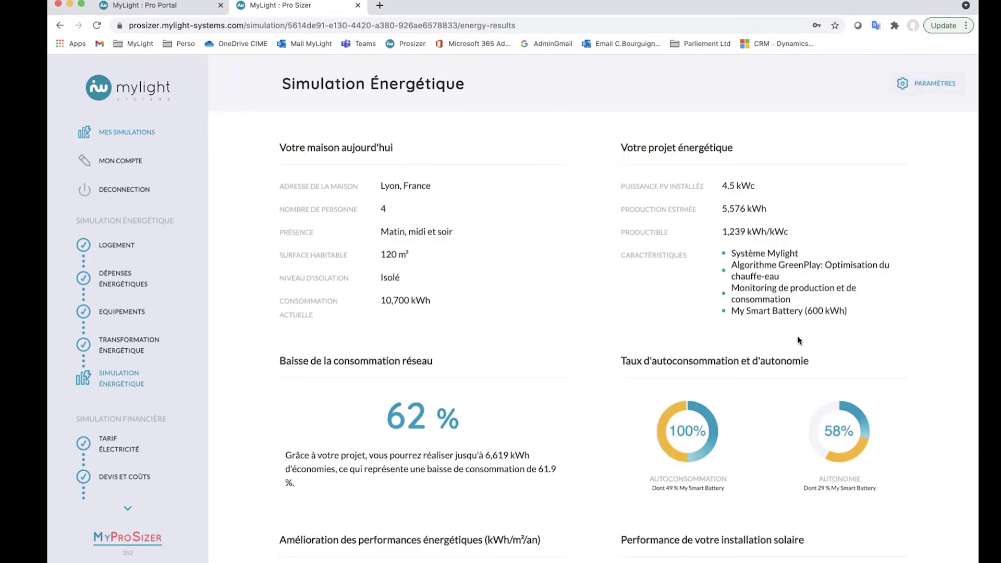
scroll(797, 340, "down", 5)
scroll(798, 340, "down", 8)
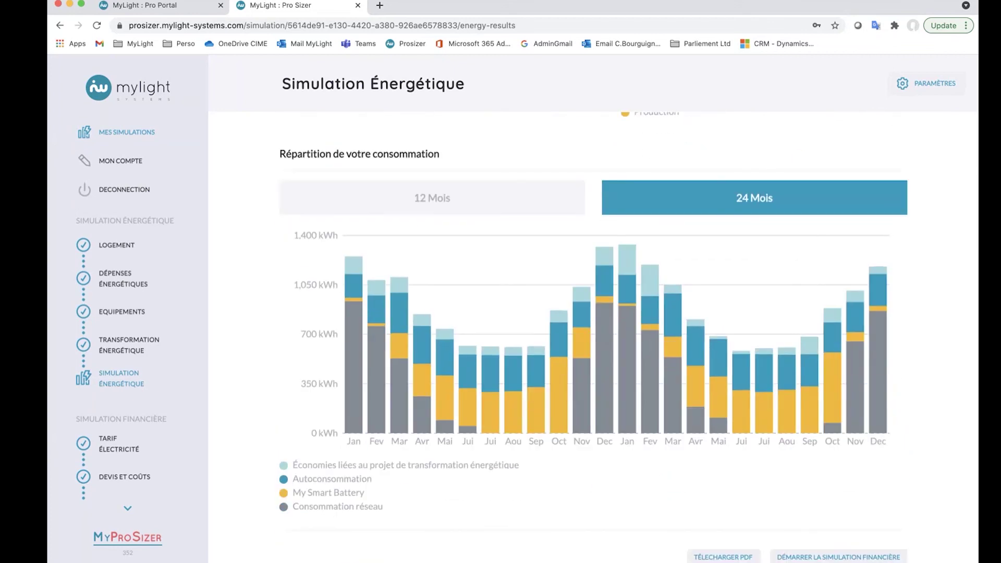
left_click(838, 557)
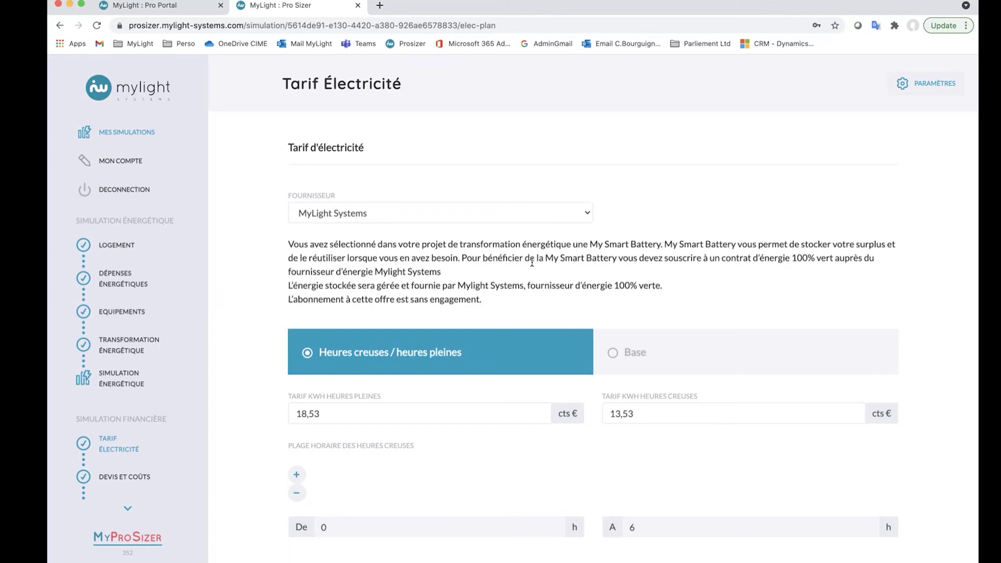
Step: Review the MyLight Systems electricity tariff and the Autoconsommation avec Batterie virtuelle option, and continue to the quote
scroll(532, 263, "down", 3)
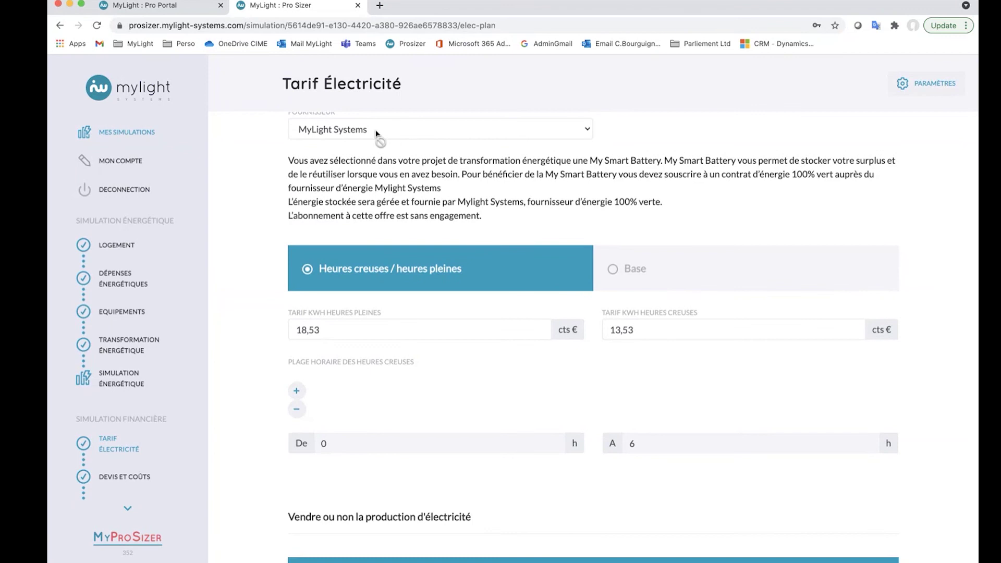
scroll(526, 216, "down", 5)
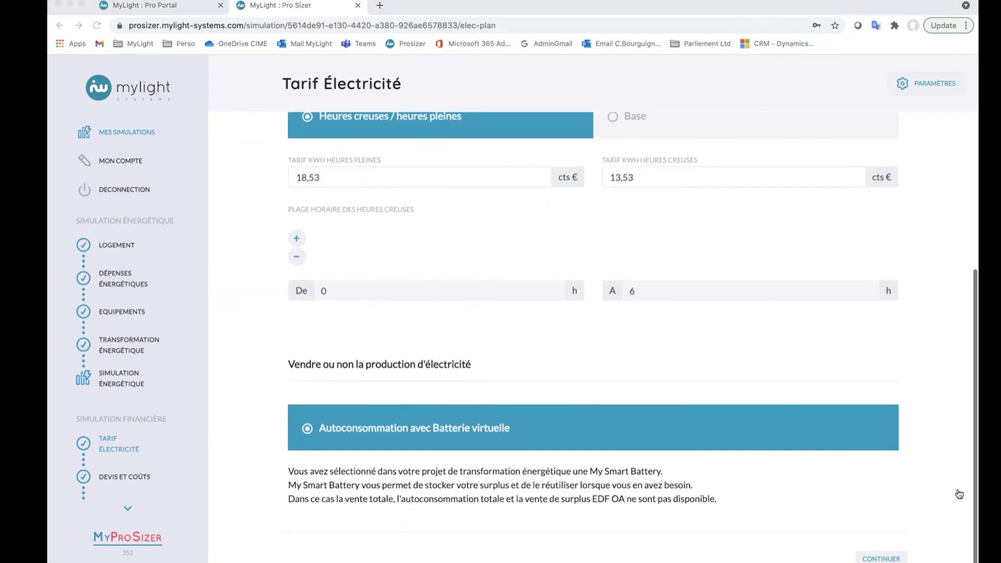
scroll(799, 526, "down", 1)
left_click(799, 527)
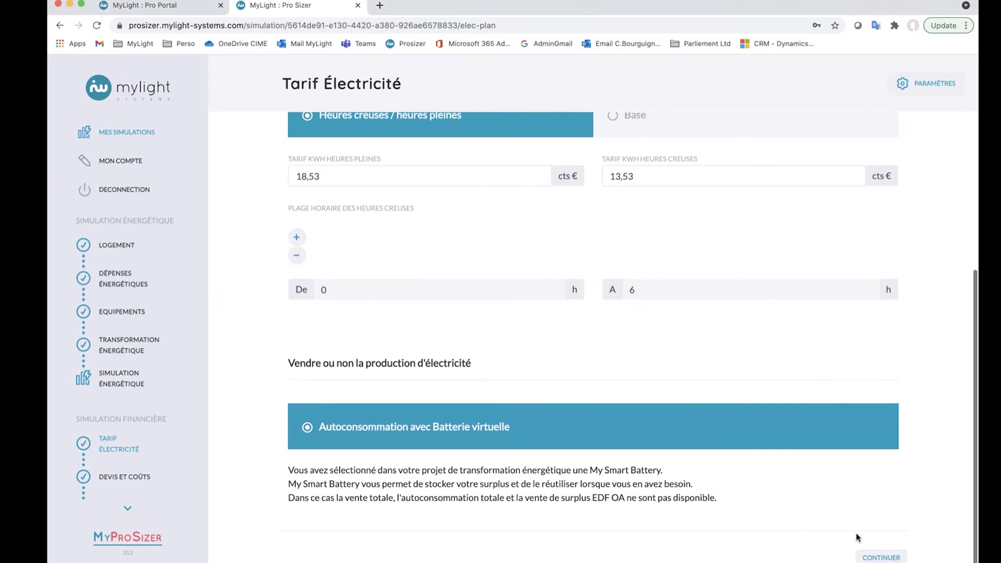
scroll(892, 484, "up", 1)
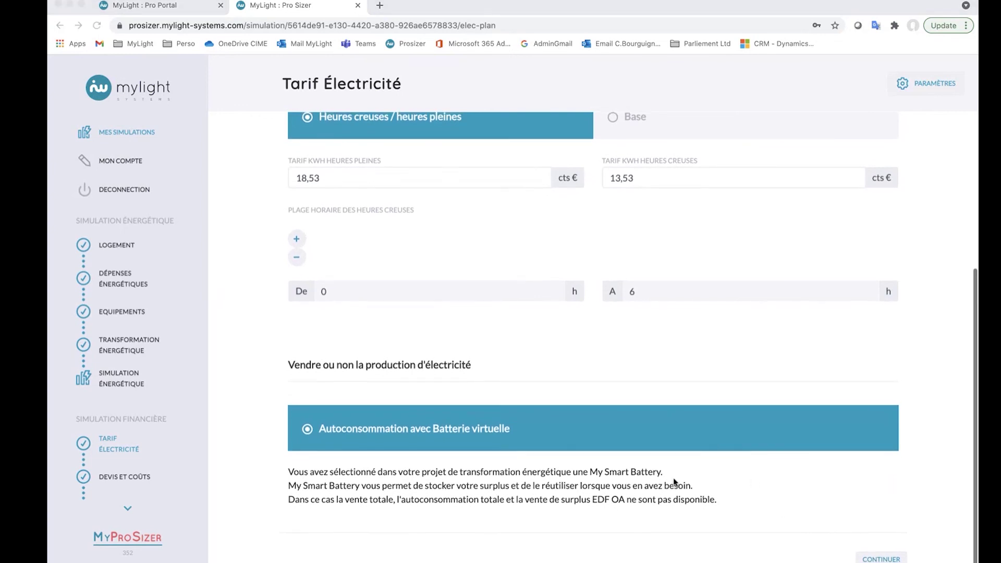
left_click(881, 560)
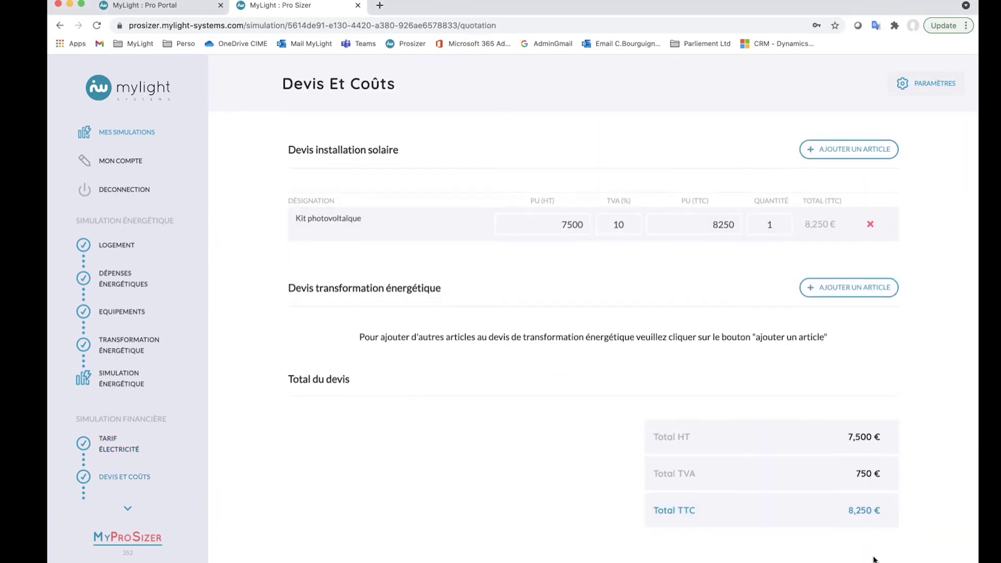
Step: Add an item named Mylight to the solar installation quote with a tax-inclusive unit price of 1300
left_click(842, 147)
left_click(426, 265)
scroll(425, 266, "down", 1)
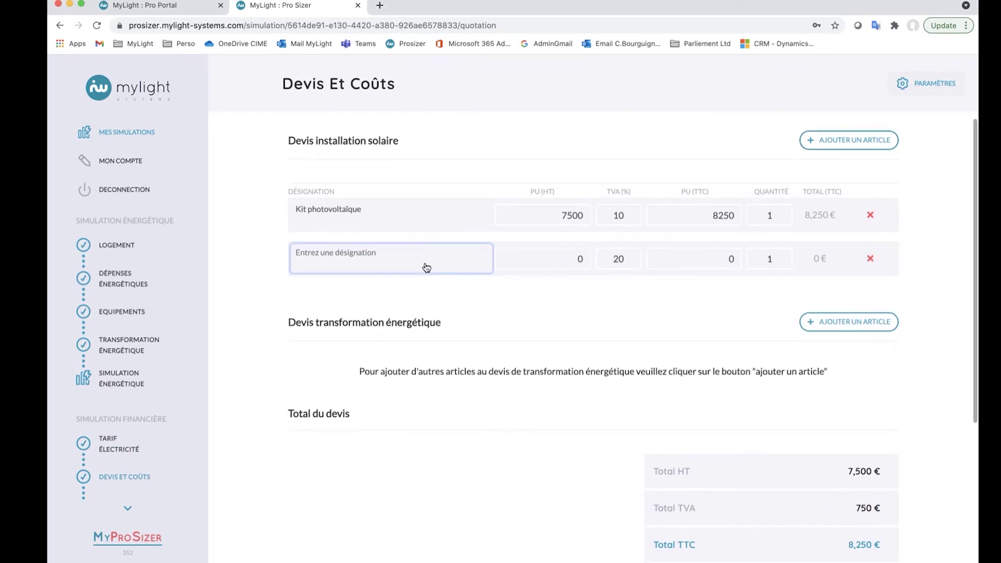
type("Mylight")
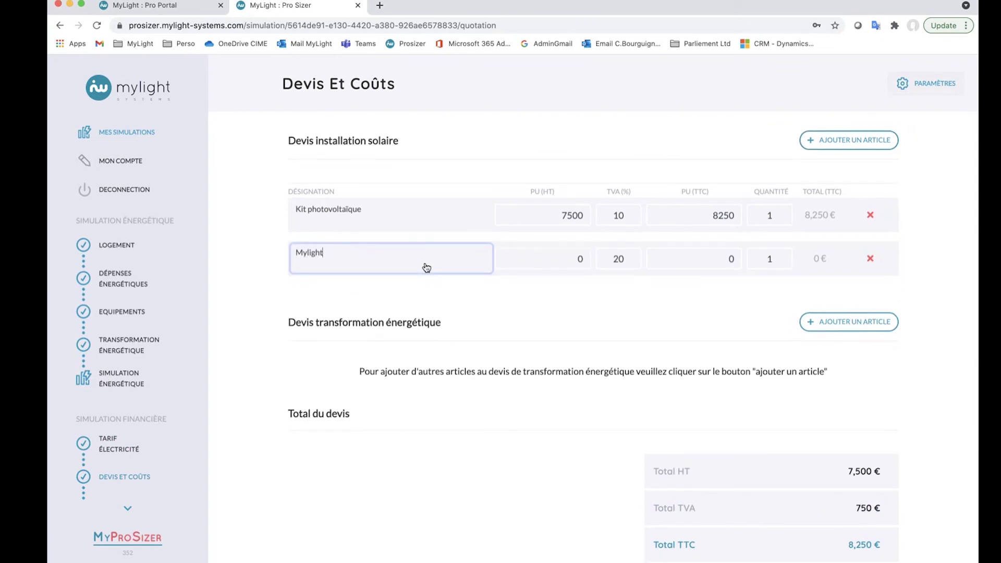
left_click(693, 261)
type("1300")
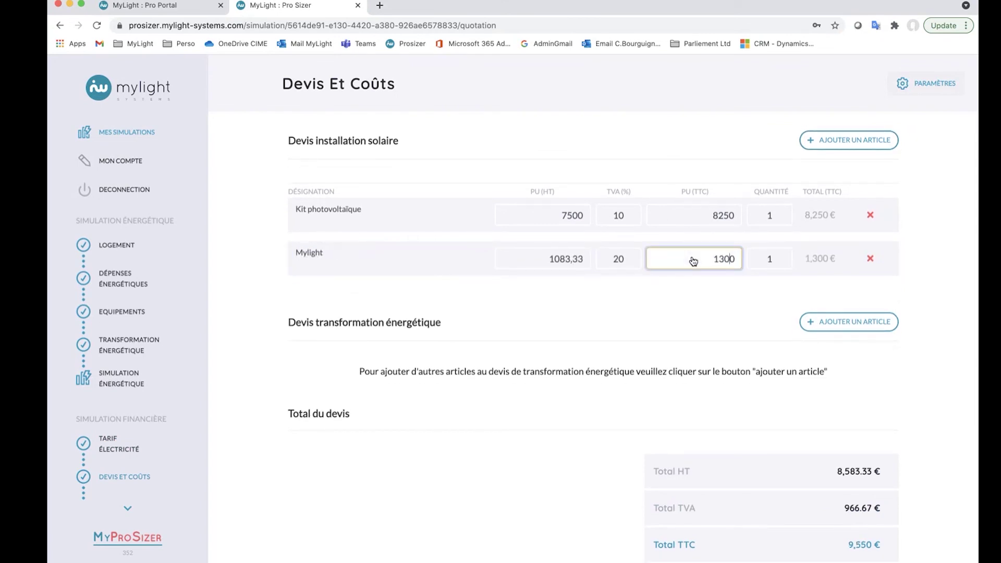
Step: Set the tax-inclusive unit price of the Kit photovoltaïque to 10000
left_click(709, 225)
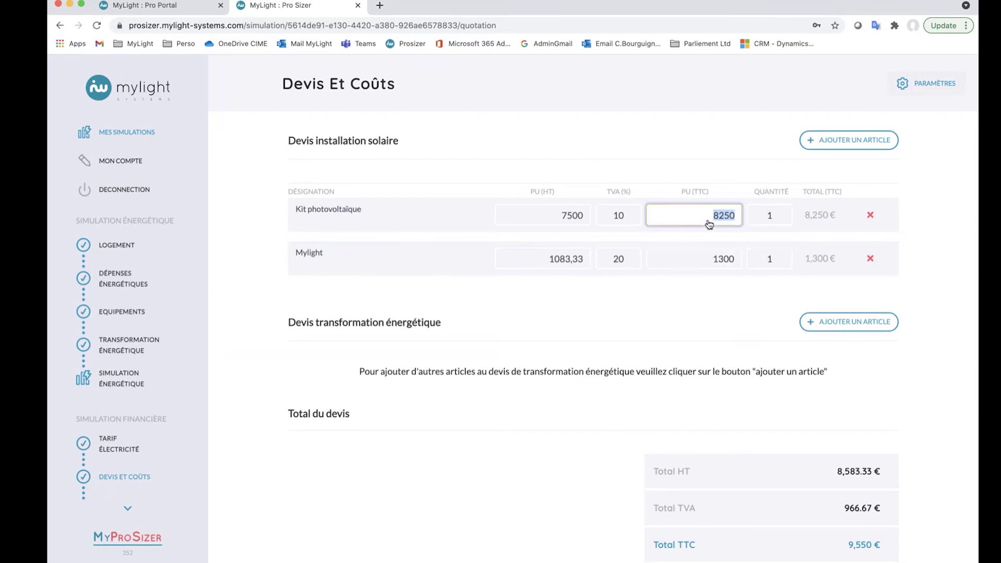
type("10000")
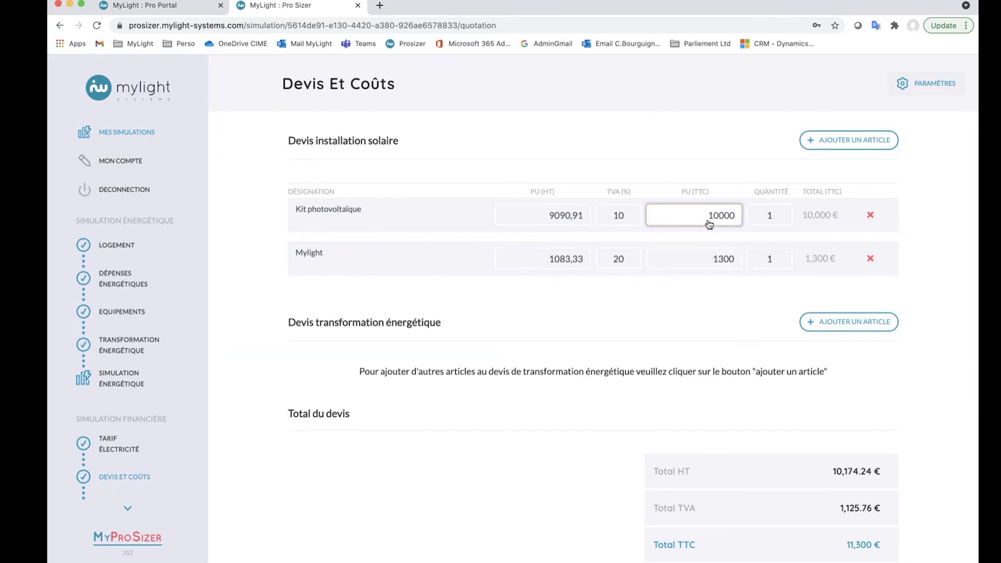
left_click(665, 319)
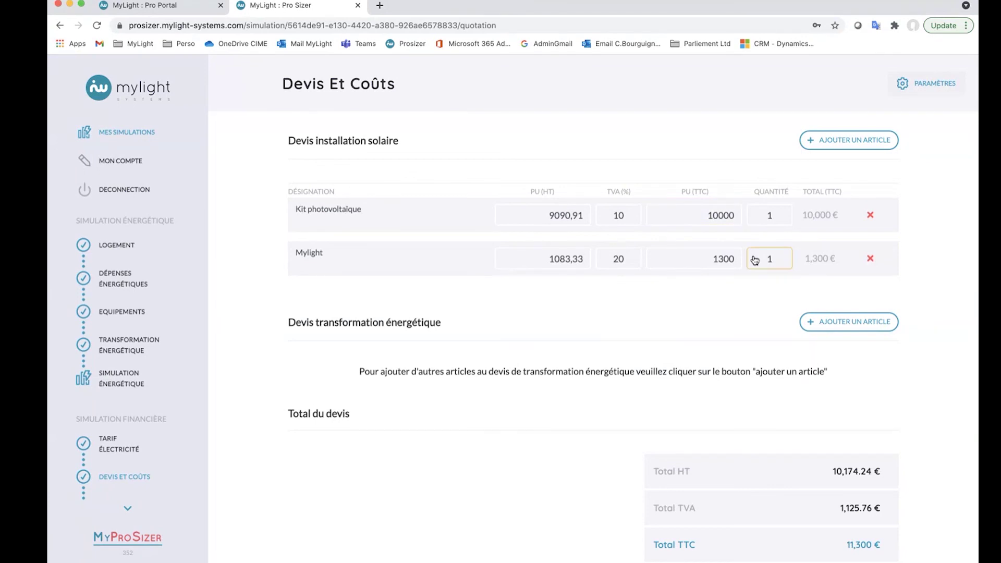
Step: Review the quote total and the recurring MSB subscription cost, and continue to the financing page without adding any aid
scroll(679, 299, "down", 1)
scroll(679, 301, "down", 3)
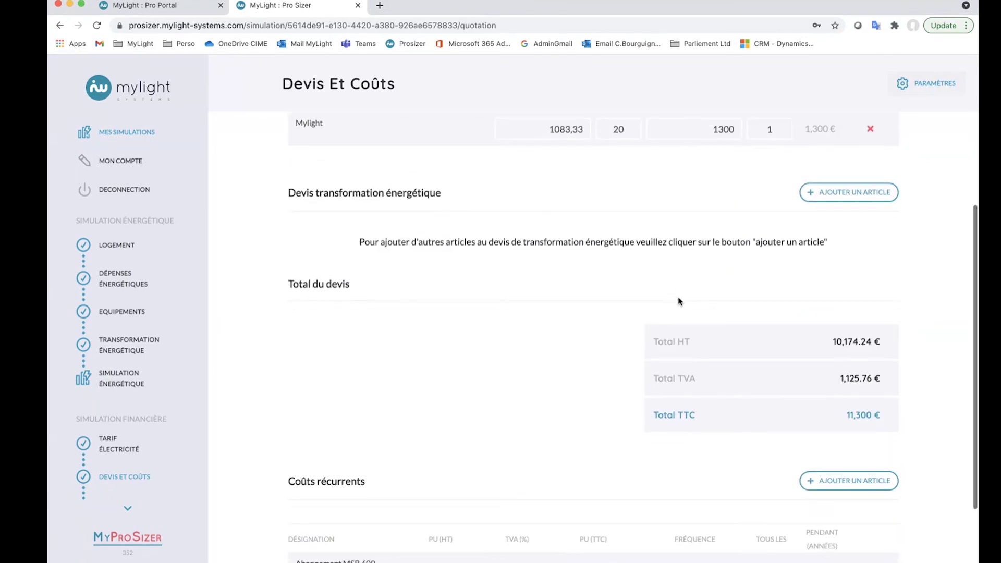
scroll(679, 302, "down", 2)
scroll(678, 296, "up", 2)
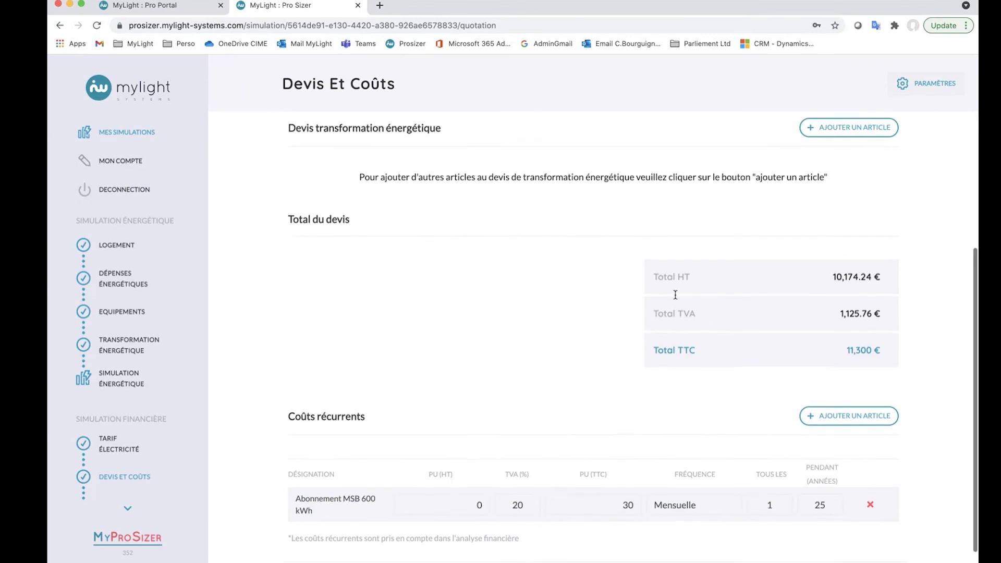
scroll(712, 464, "down", 2)
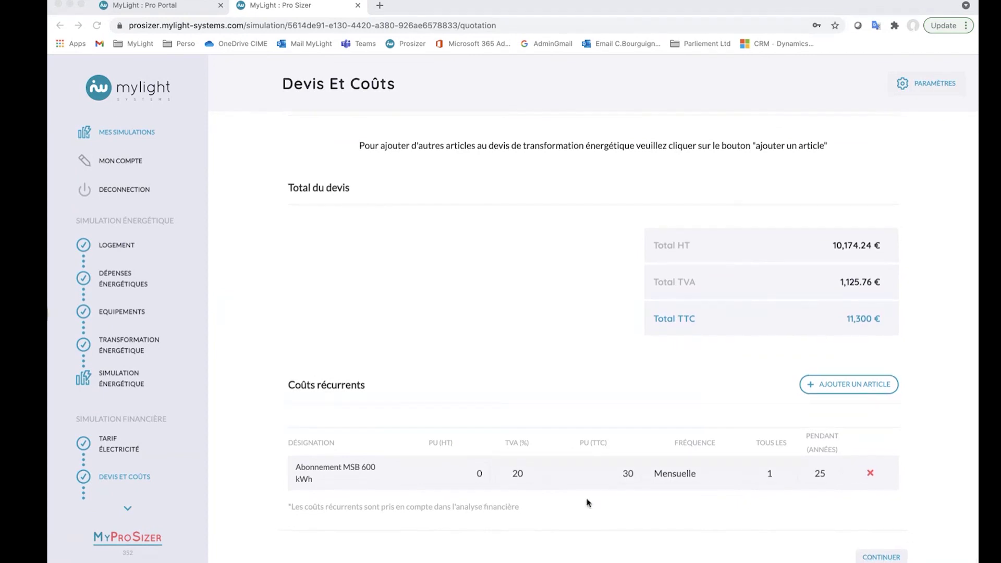
scroll(730, 522, "up", 1)
scroll(882, 547, "down", 1)
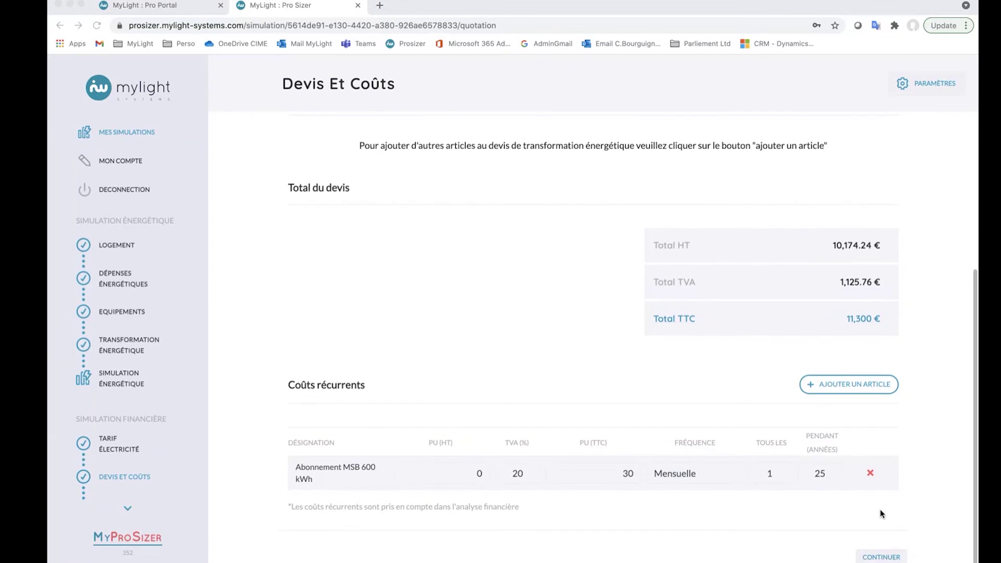
left_click(881, 557)
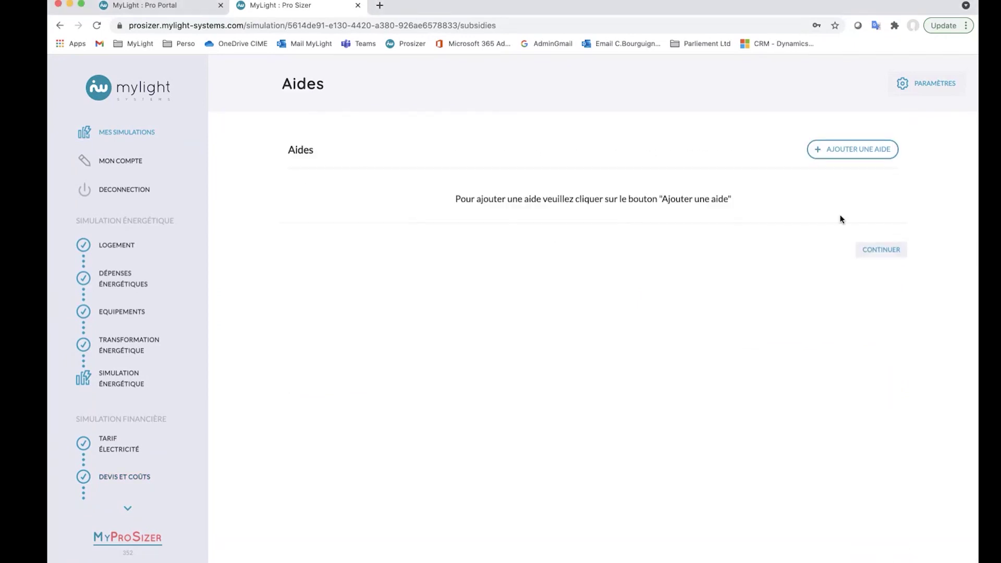
left_click(880, 251)
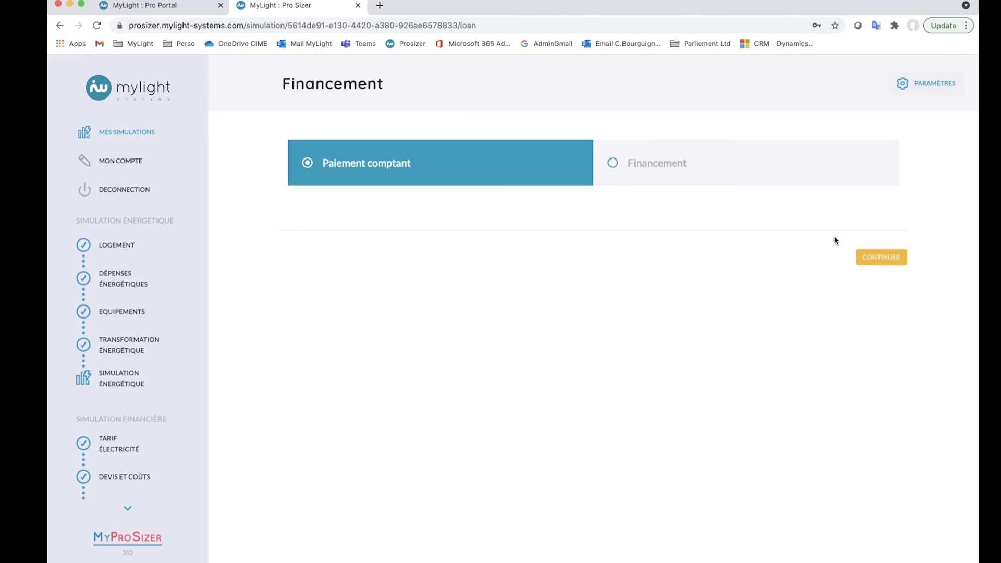
Step: Choose Financement instead of cash payment, with a loan duration of 120 months and a rate of 2 %
left_click(690, 170)
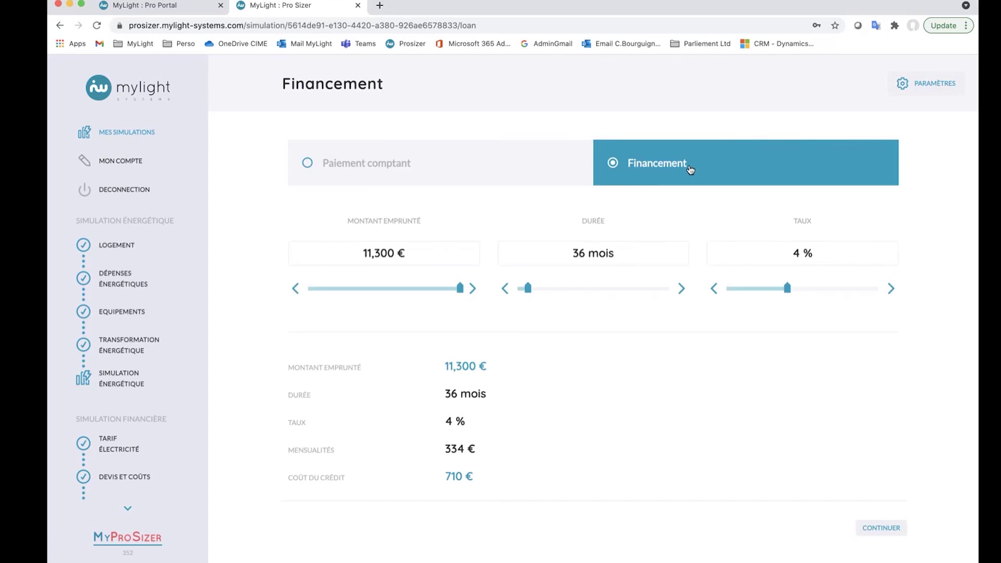
left_click_drag(528, 289, 570, 289)
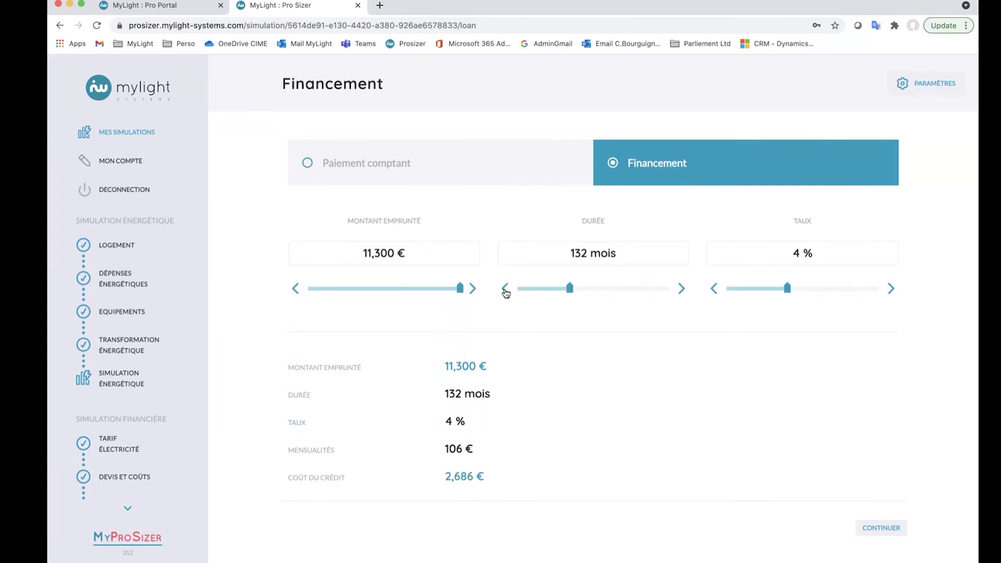
left_click(505, 291)
left_click(505, 291)
left_click(505, 291)
left_click(505, 291)
left_click(505, 291)
left_click(506, 291)
left_click(505, 290)
left_click(506, 292)
left_click(506, 292)
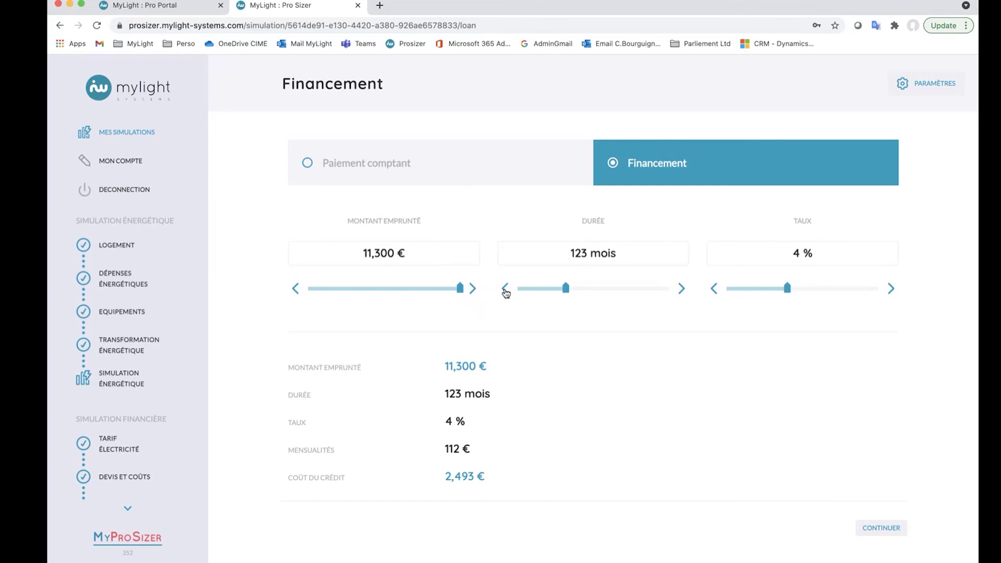
left_click(506, 292)
left_click(506, 292)
left_click(505, 292)
left_click(755, 288)
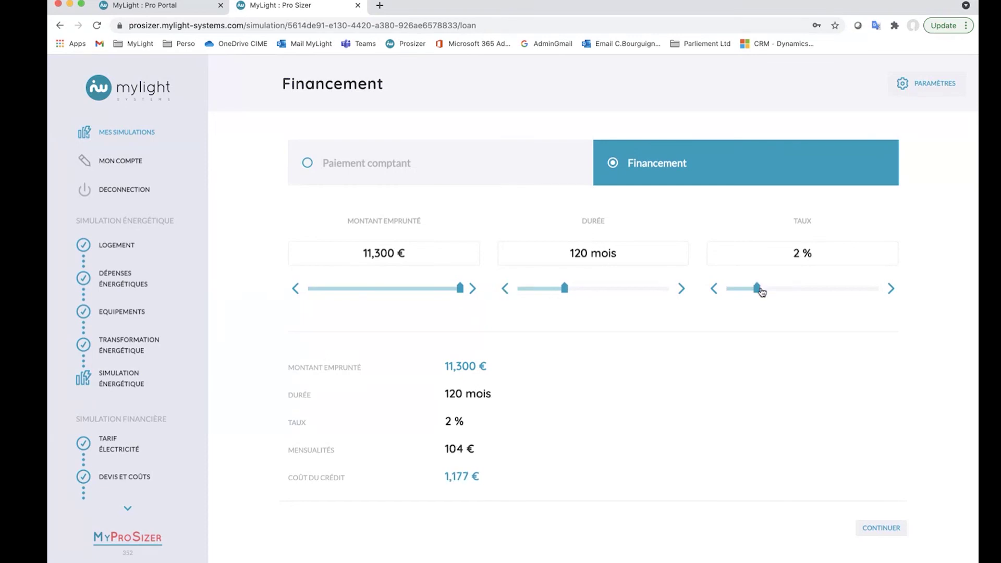
Step: Set the loan rate to 2 % and continue to the financial simulation results
left_click(714, 290)
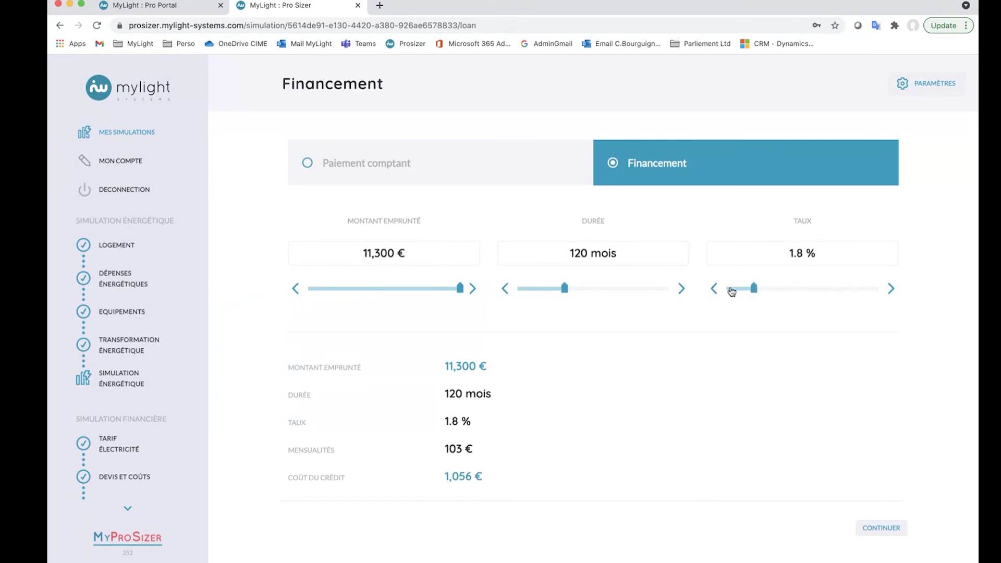
left_click(759, 288)
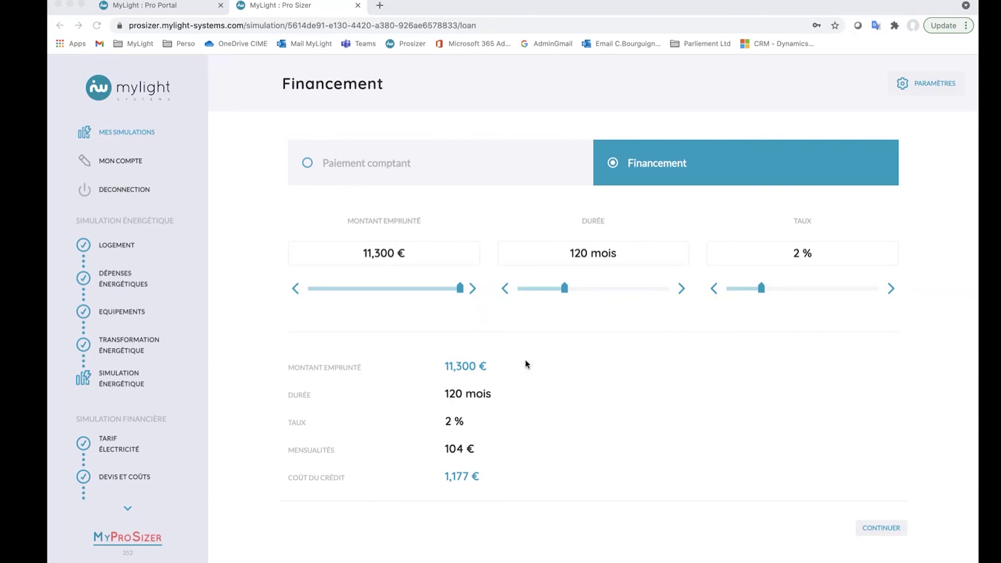
left_click(893, 530)
left_click(893, 530)
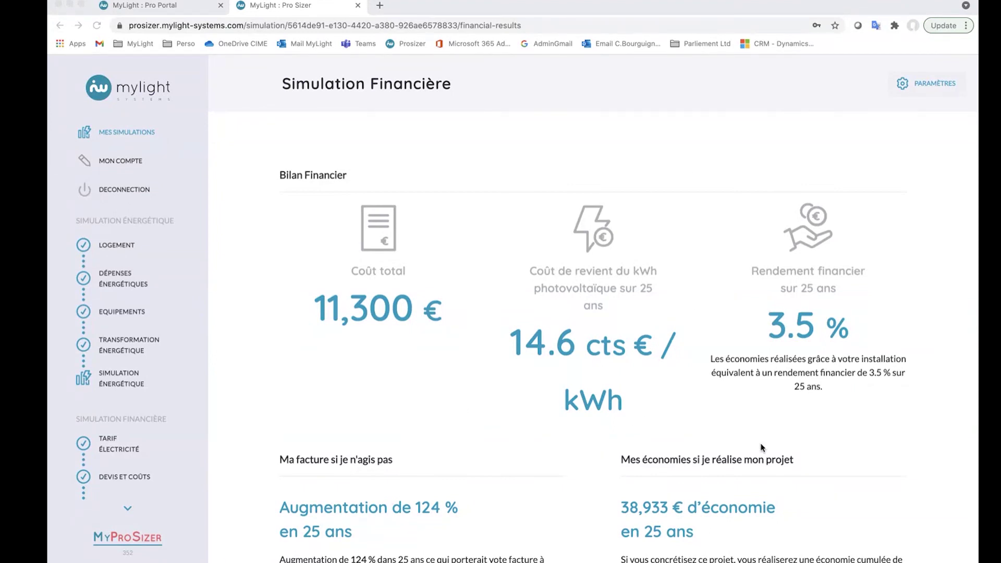
Step: Examine the financial balance, the 25-year bill and savings charts, and the monthly financial effort of the project
scroll(687, 410, "down", 5)
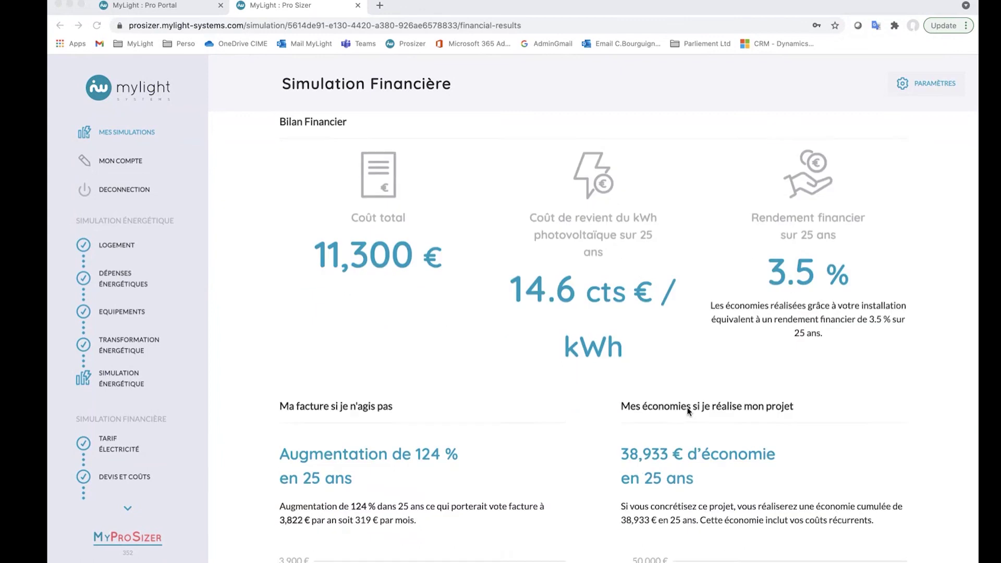
scroll(687, 411, "down", 2)
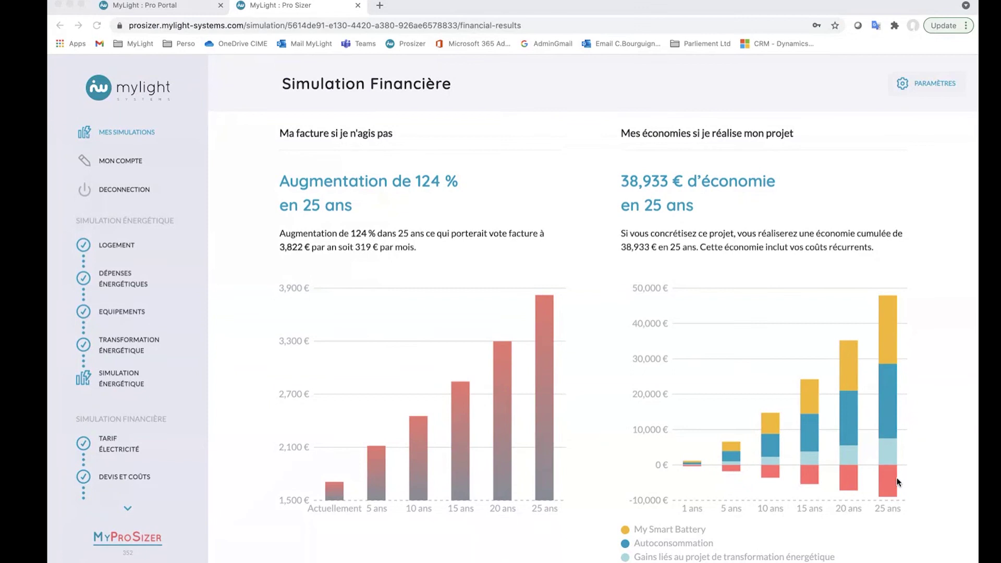
scroll(749, 447, "down", 6)
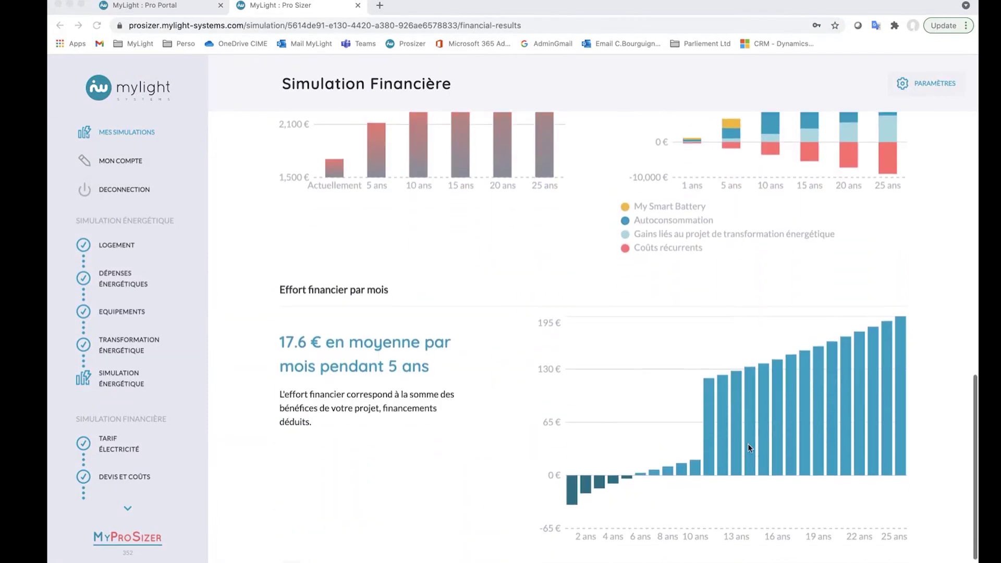
scroll(750, 448, "down", 1)
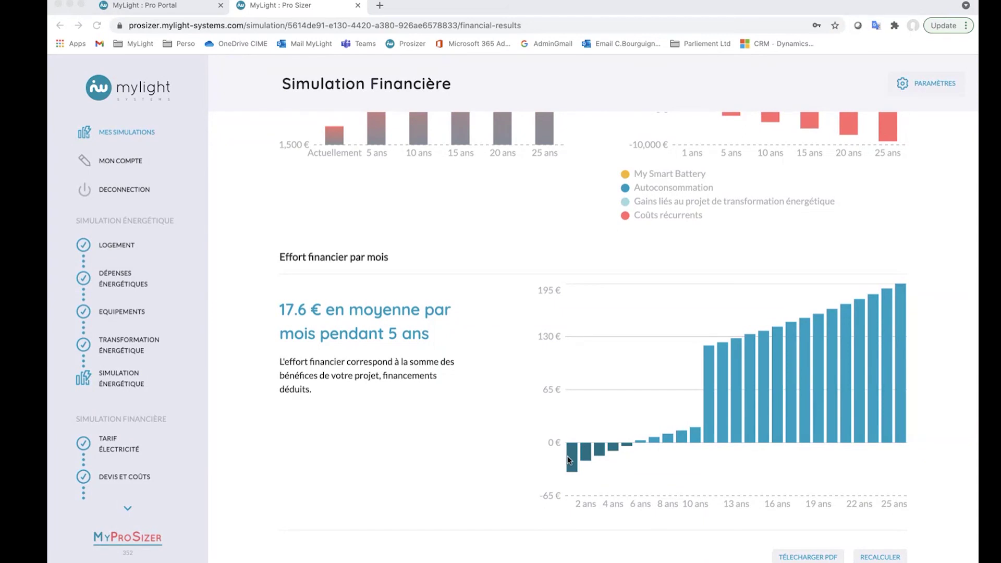
mouse_move(569, 458)
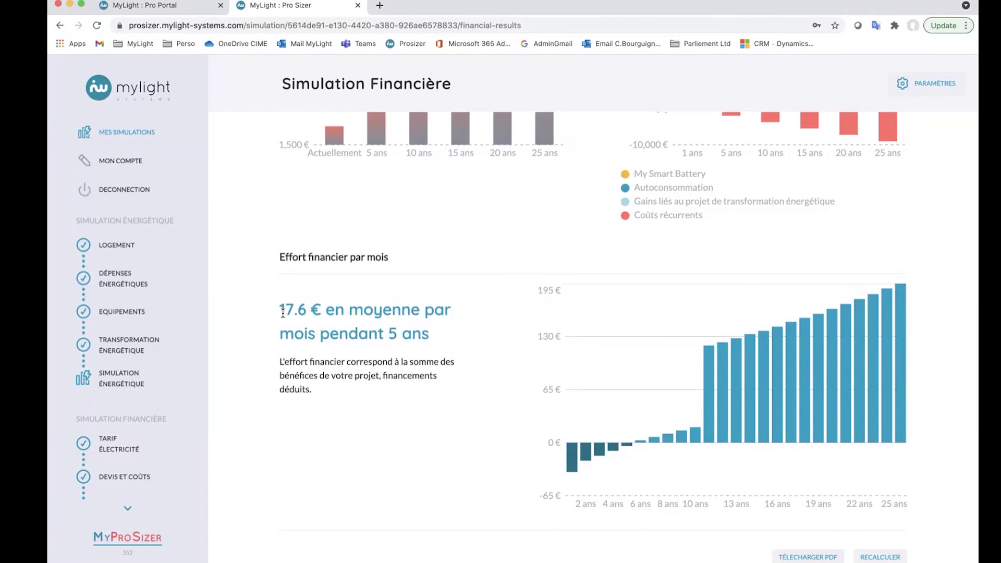
scroll(655, 339, "up", 10)
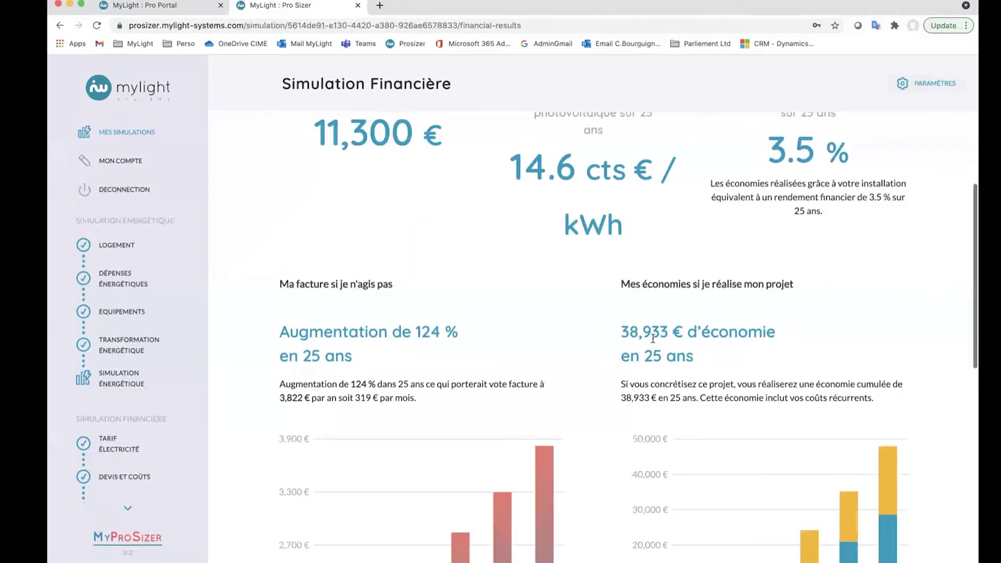
scroll(641, 335, "down", 8)
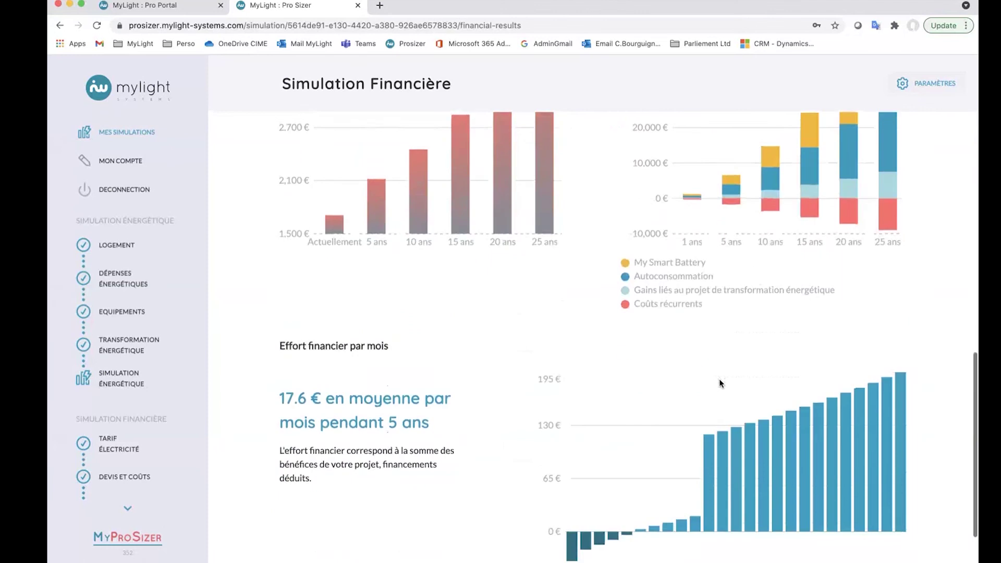
mouse_move(719, 382)
scroll(720, 382, "down", 2)
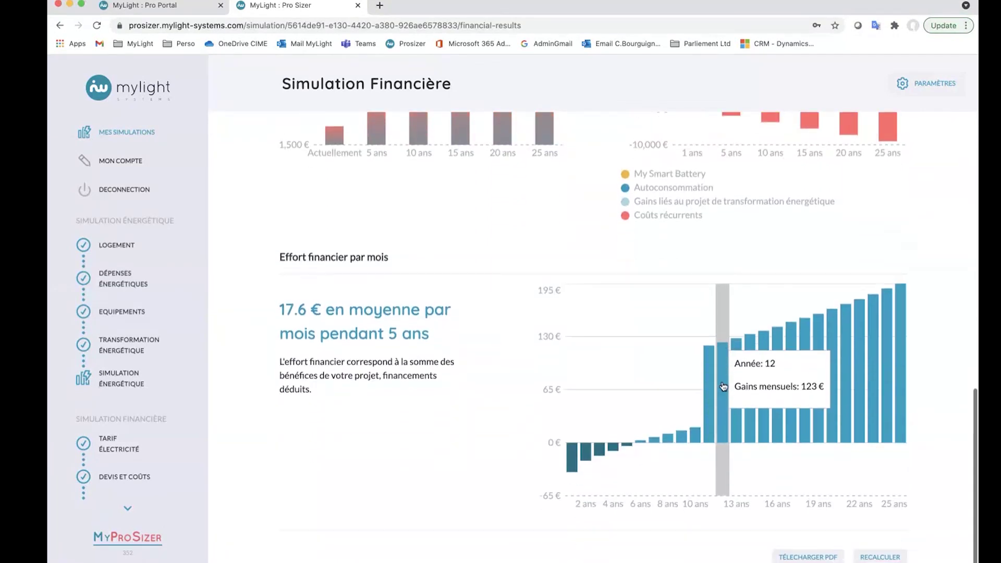
Step: Download the simulation report as a PDF and return to the financial results page
left_click(806, 558)
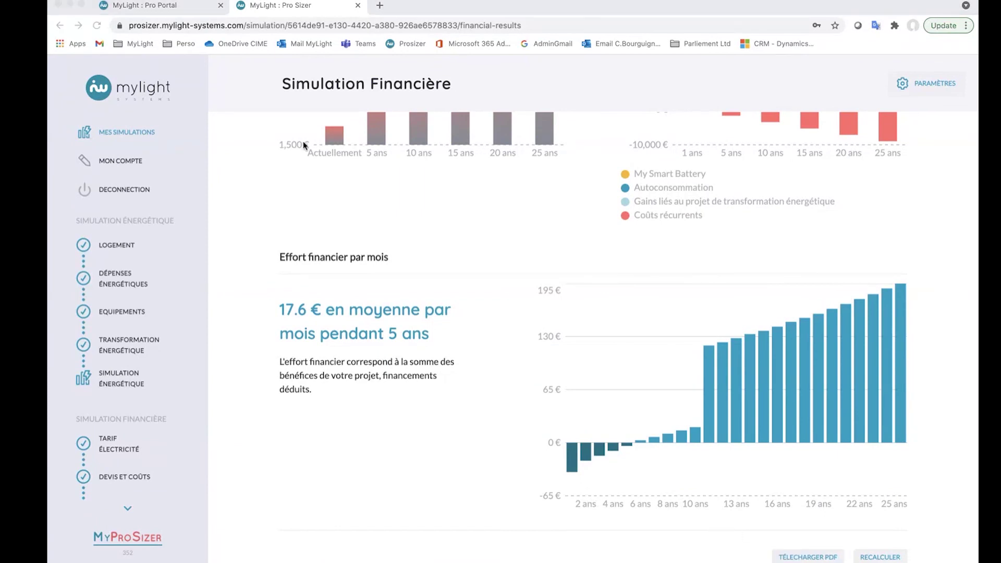
left_click(85, 16)
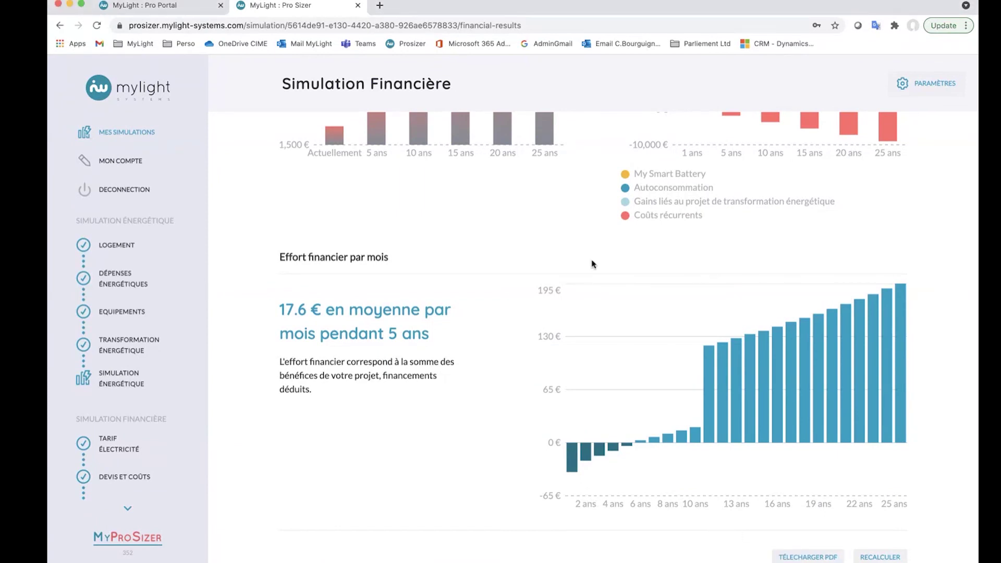
mouse_move(592, 418)
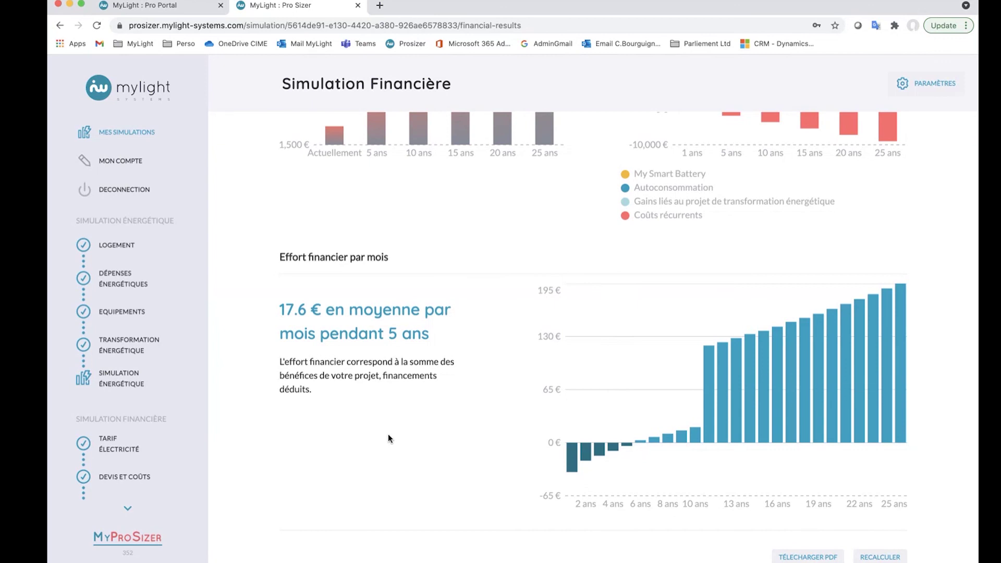